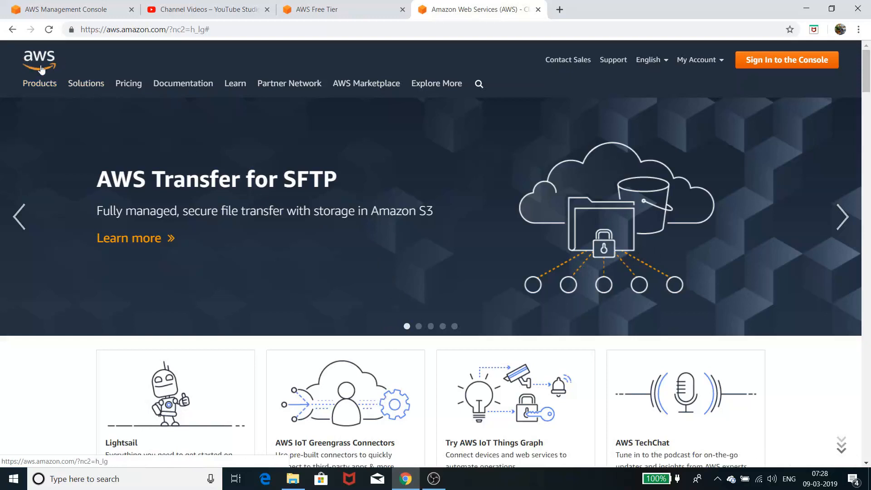
Look through the AWS home page, examining the featured offers and the product categories under Explore Our Products
scroll(346, 269, "down", 2)
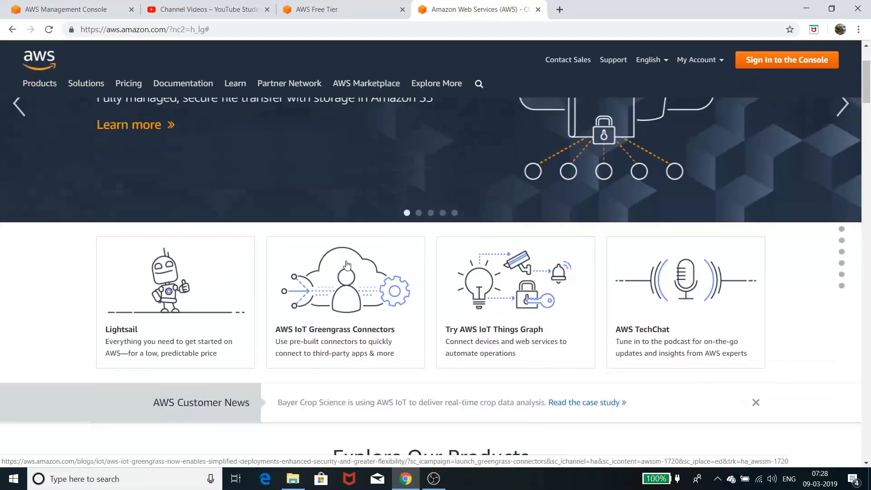
scroll(346, 264, "down", 2)
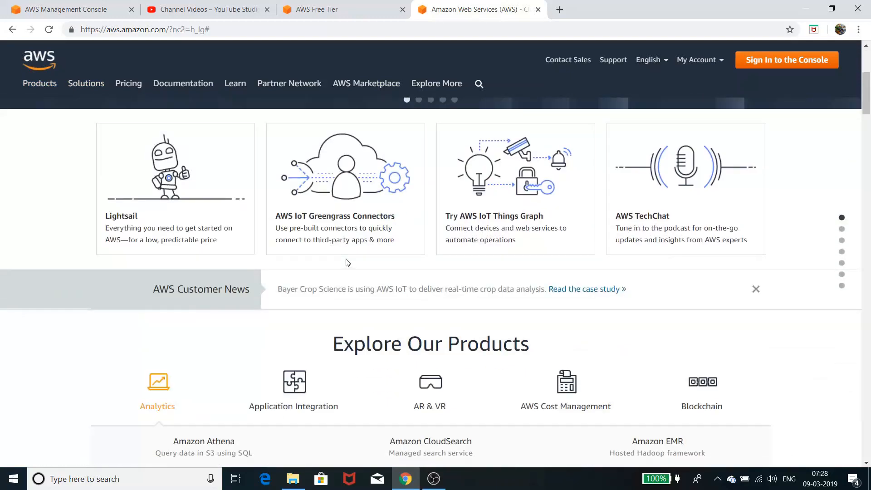
scroll(348, 262, "down", 2)
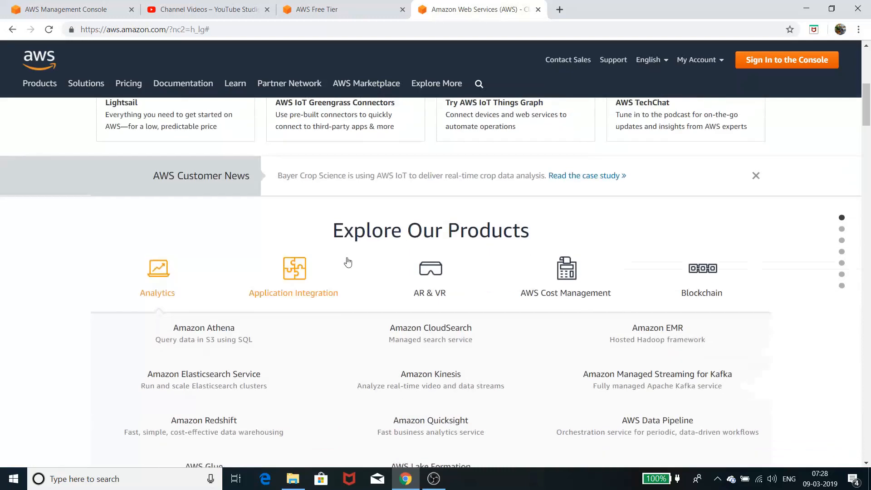
scroll(348, 263, "up", 6)
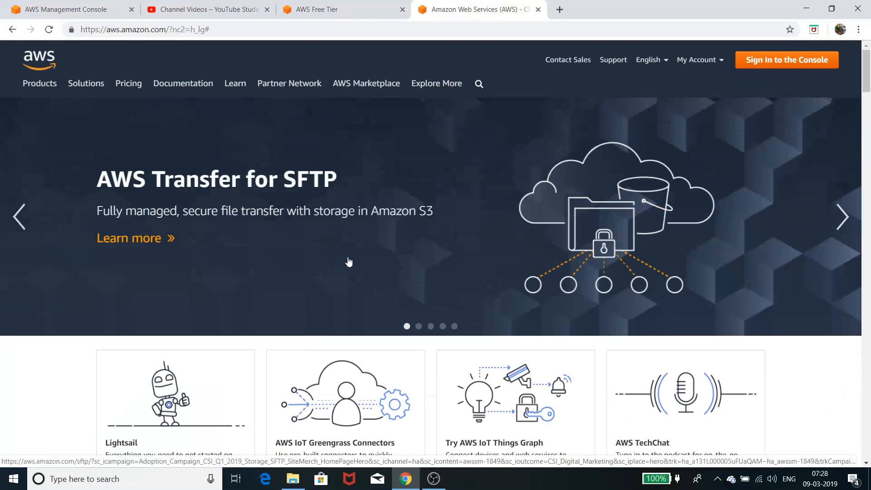
scroll(348, 262, "down", 2)
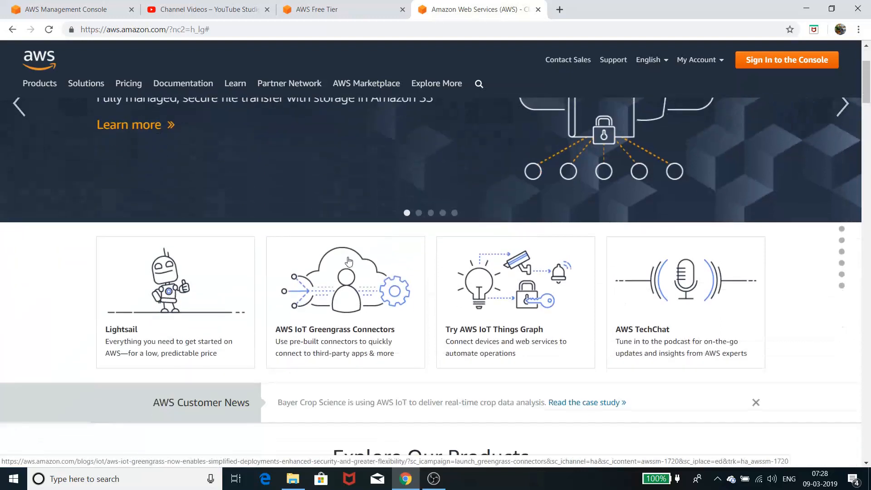
scroll(348, 262, "down", 4)
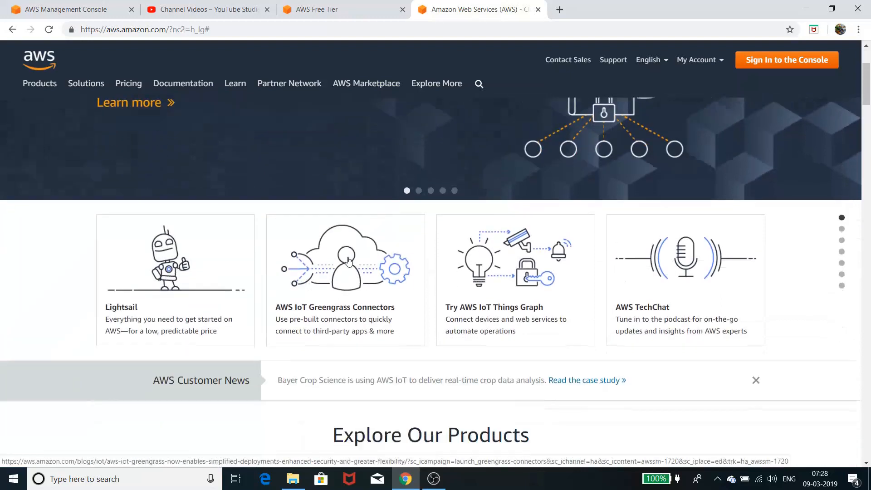
scroll(348, 262, "up", 6)
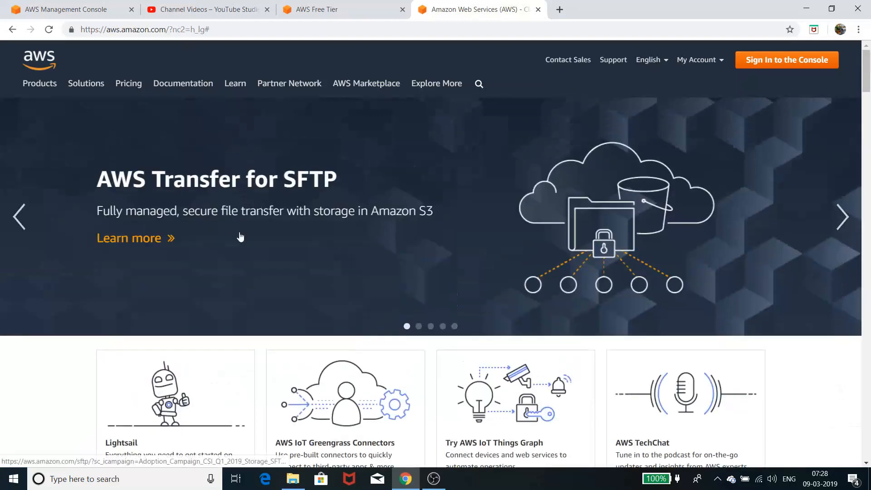
scroll(278, 289, "down", 6)
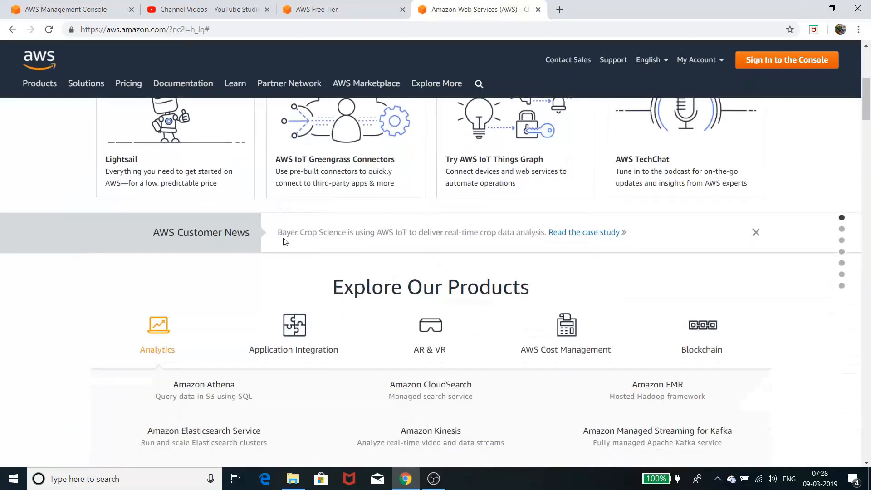
scroll(284, 242, "down", 1)
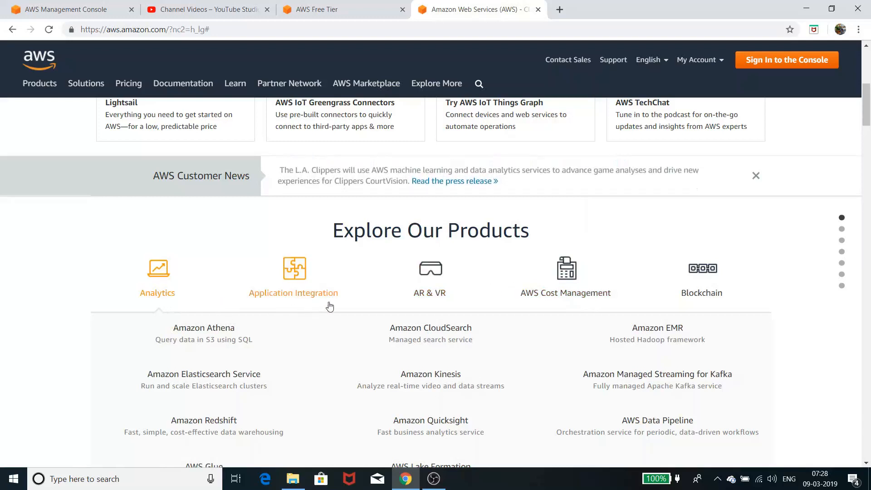
scroll(525, 304, "down", 4)
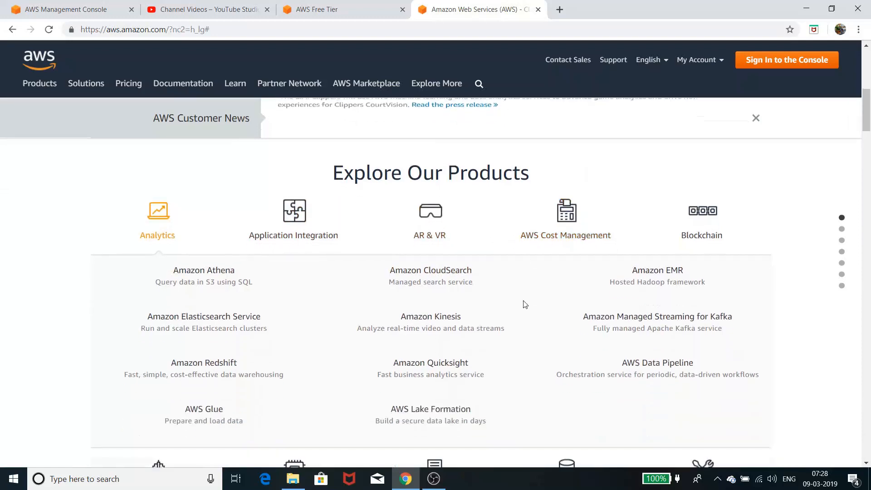
scroll(428, 255, "up", 3)
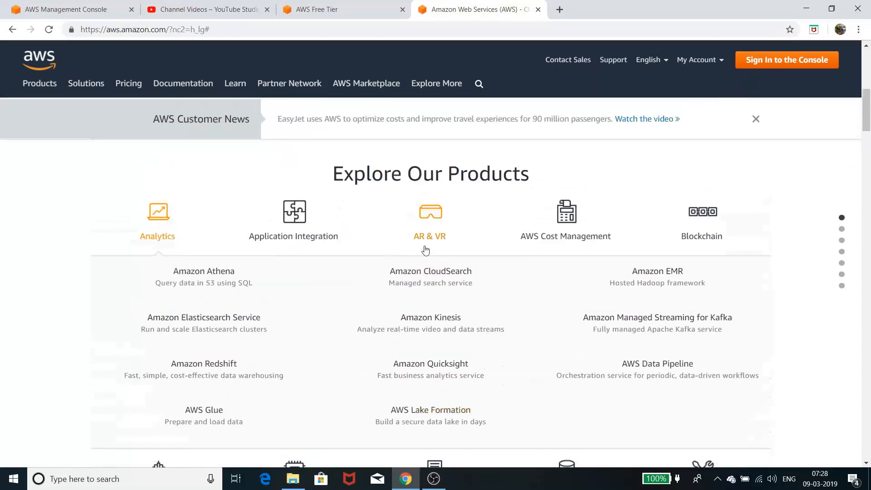
scroll(463, 290, "down", 4)
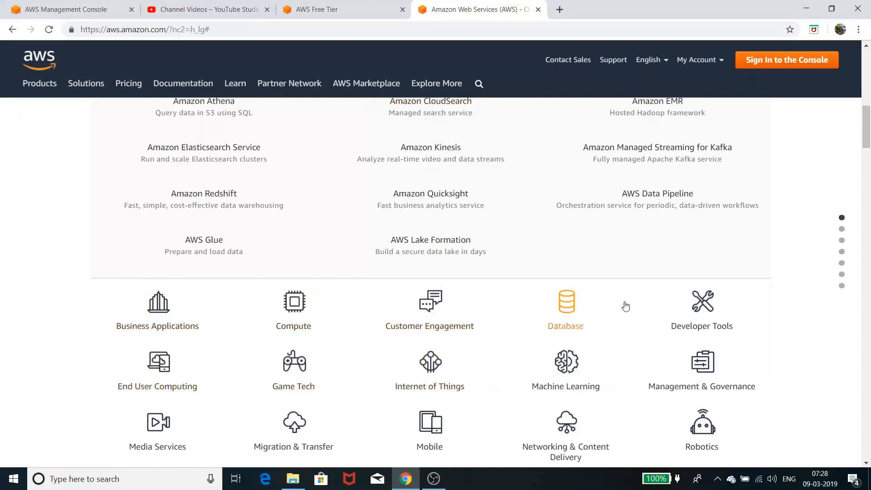
scroll(718, 383, "down", 2)
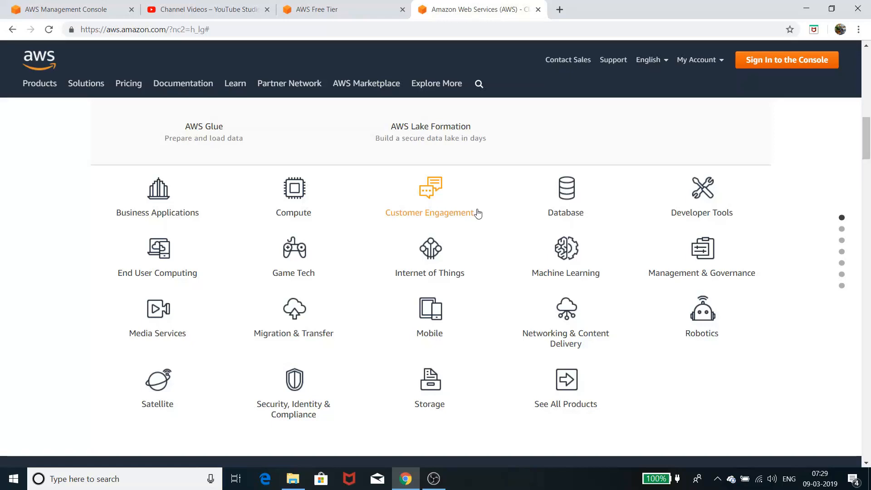
scroll(478, 213, "up", 12)
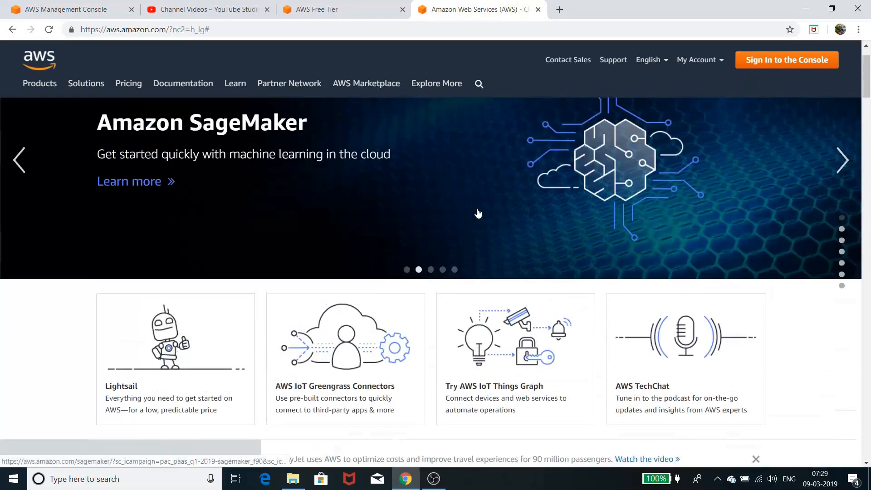
scroll(479, 213, "up", 1)
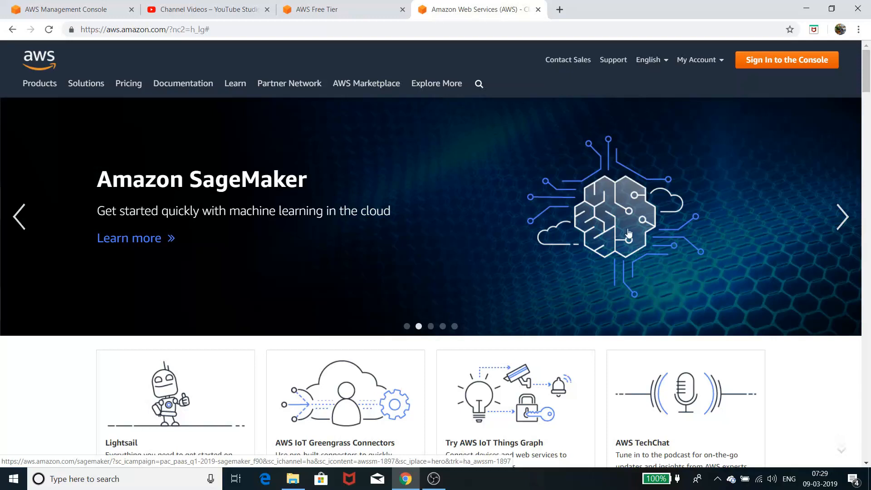
Review the AWS Free Tier page, examining the types of offers and the 12 Months Free product details
left_click(350, 12)
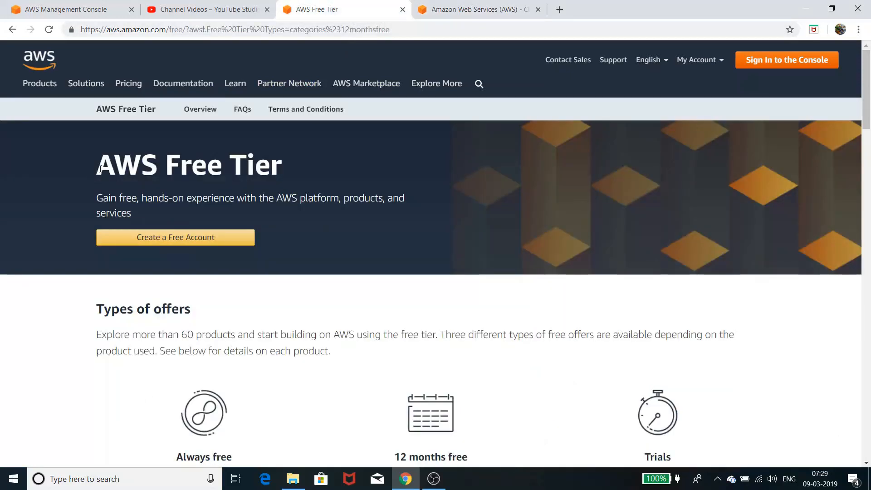
left_click_drag(100, 169, 287, 171)
left_click(374, 149)
scroll(375, 150, "down", 2)
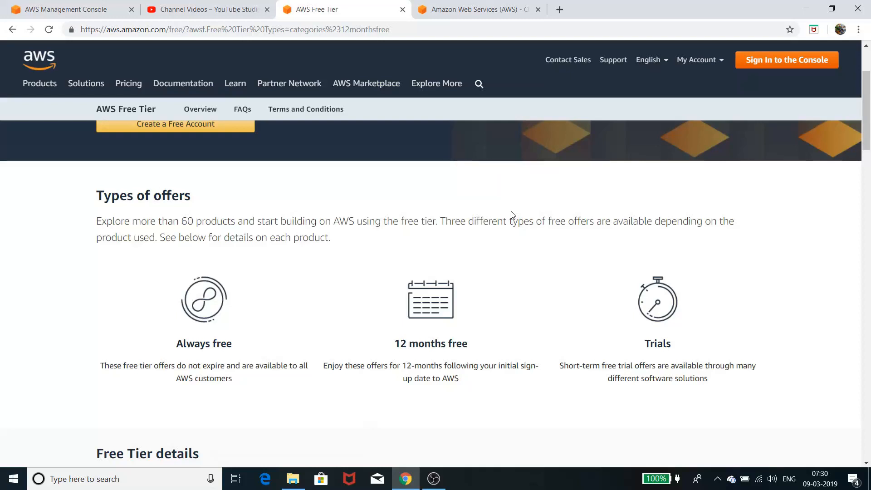
scroll(512, 214, "down", 4)
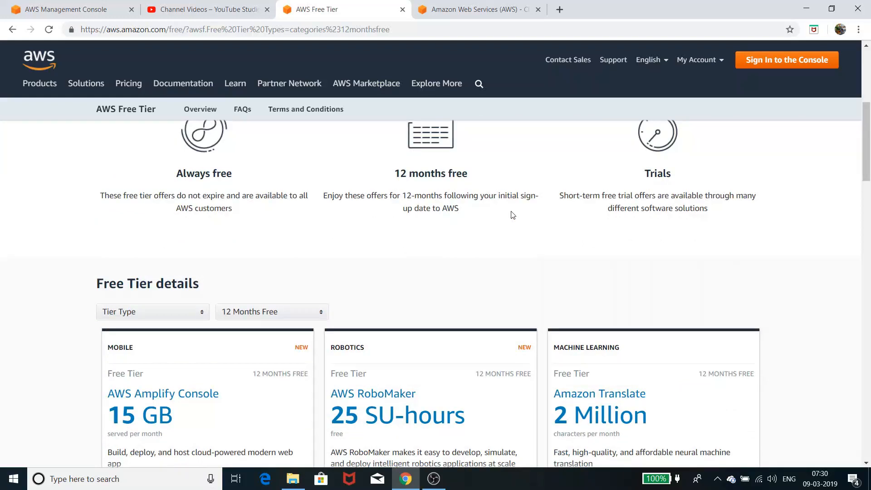
scroll(513, 216, "down", 3)
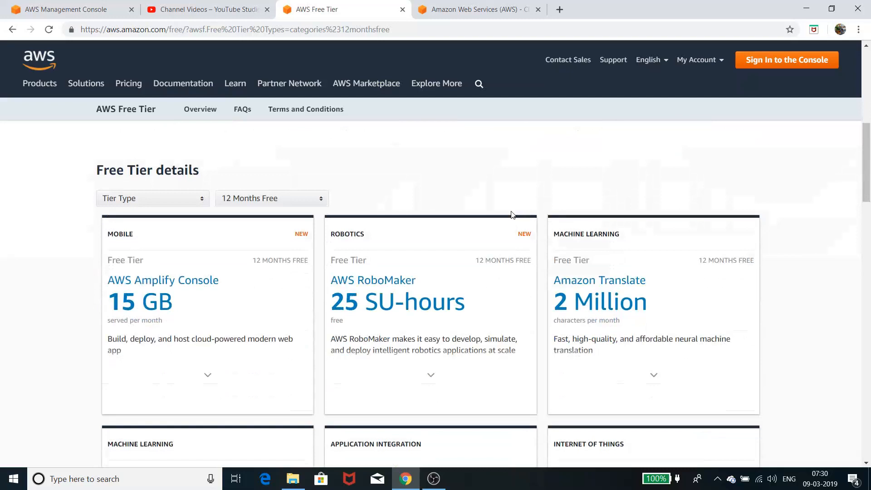
scroll(512, 215, "down", 1)
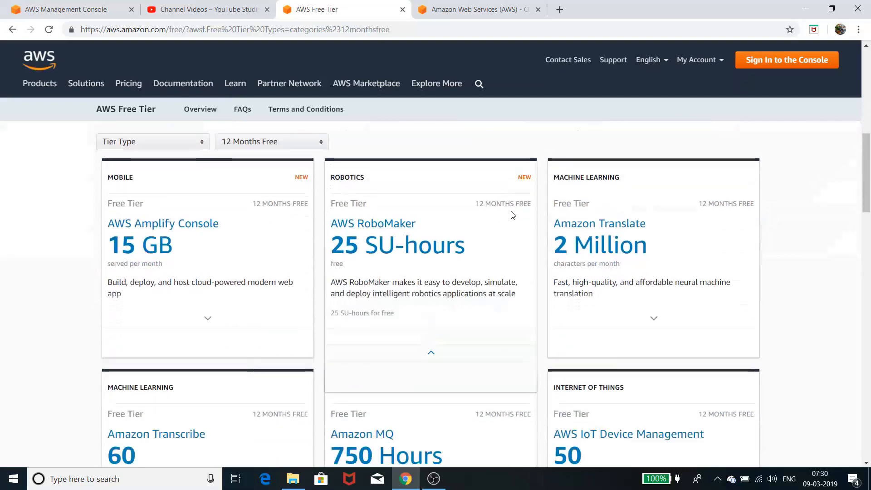
scroll(512, 215, "up", 3)
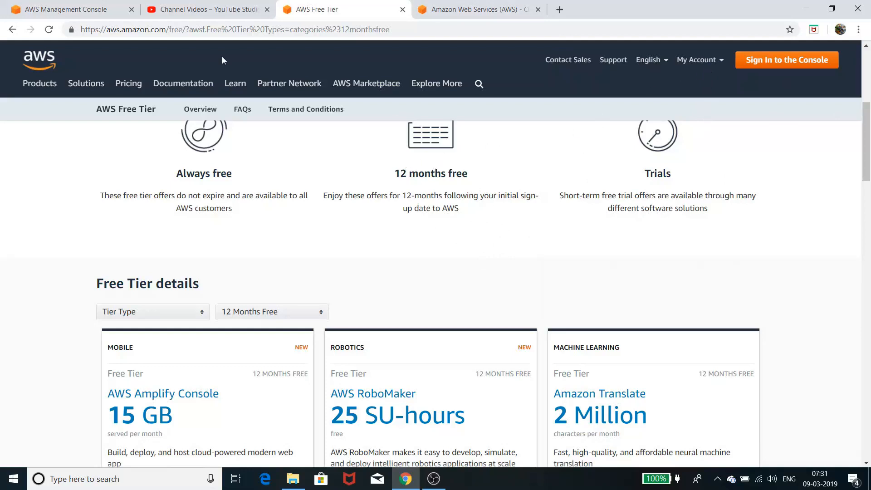
Check the account options, go to the AWS Management Console, and open the EC2 service from the Compute group
left_click(722, 59)
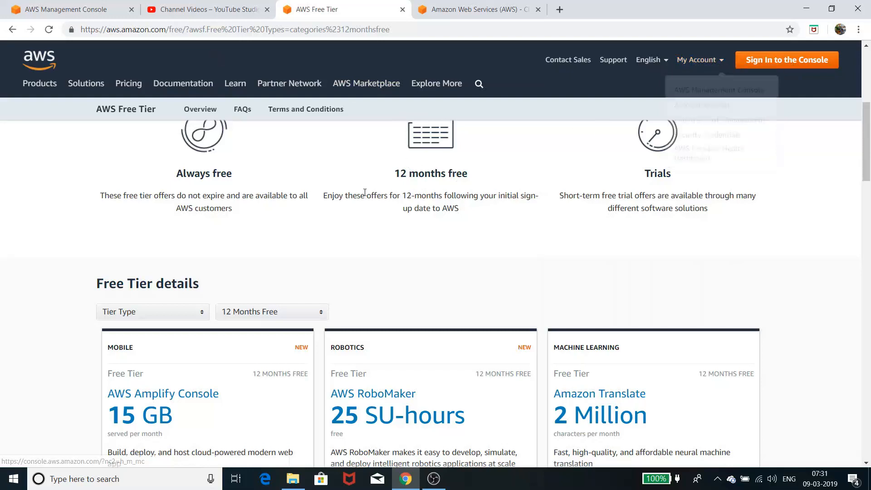
scroll(398, 228, "up", 2)
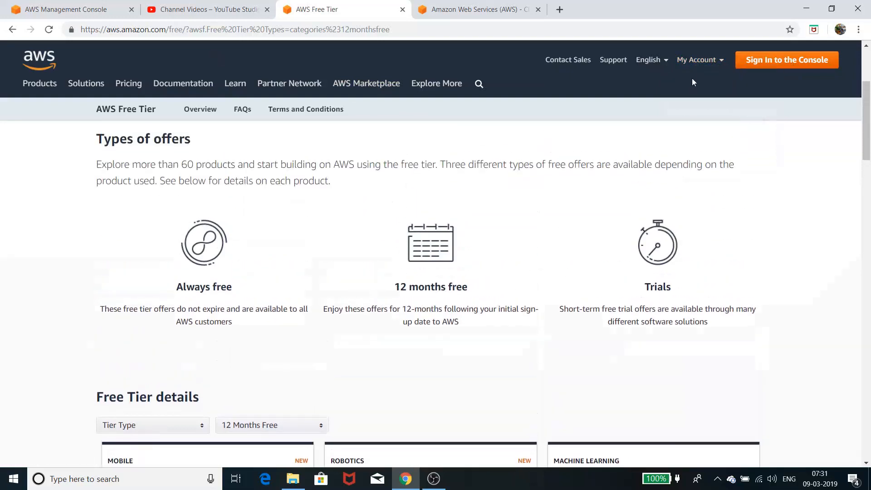
left_click(696, 59)
left_click(93, 9)
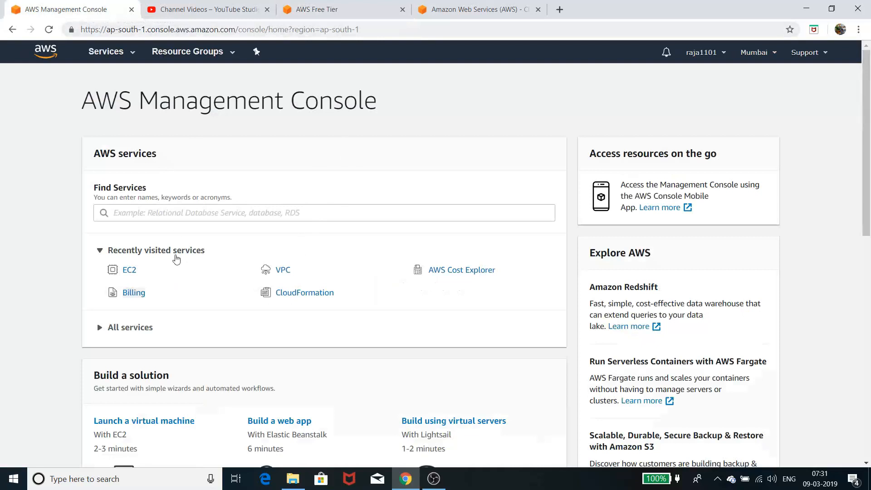
left_click(108, 52)
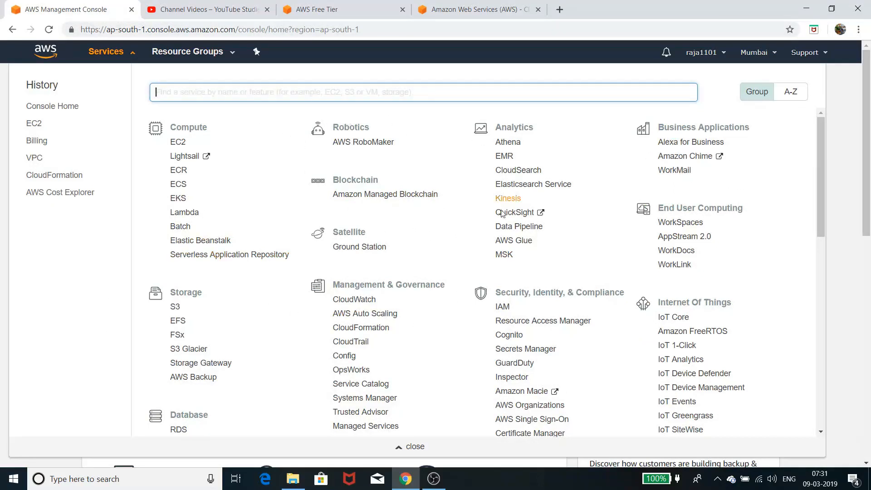
scroll(482, 308, "down", 6)
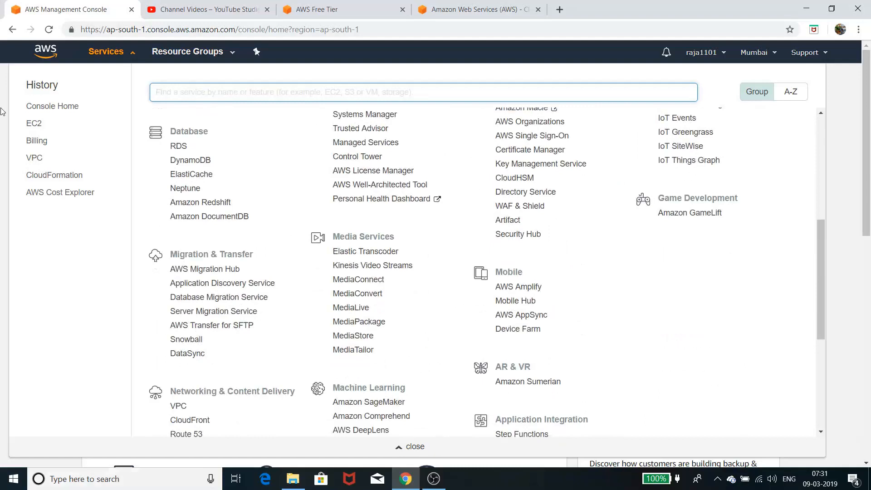
scroll(460, 333, "up", 6)
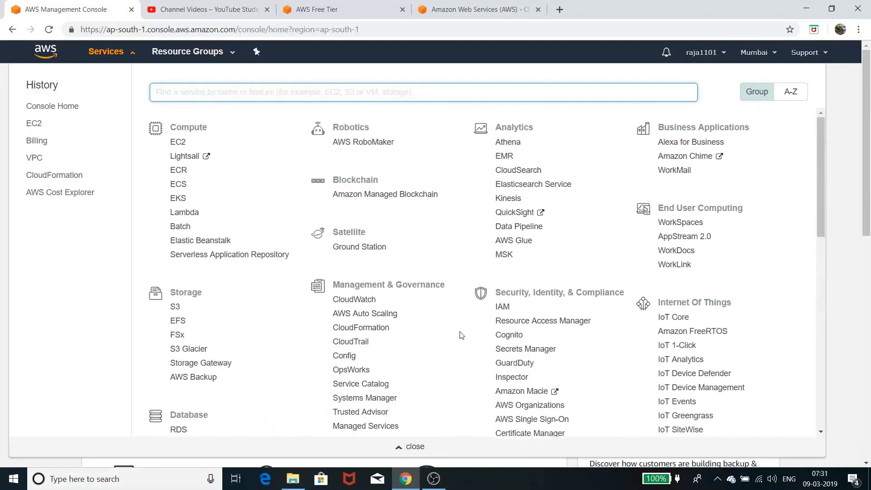
left_click(176, 143)
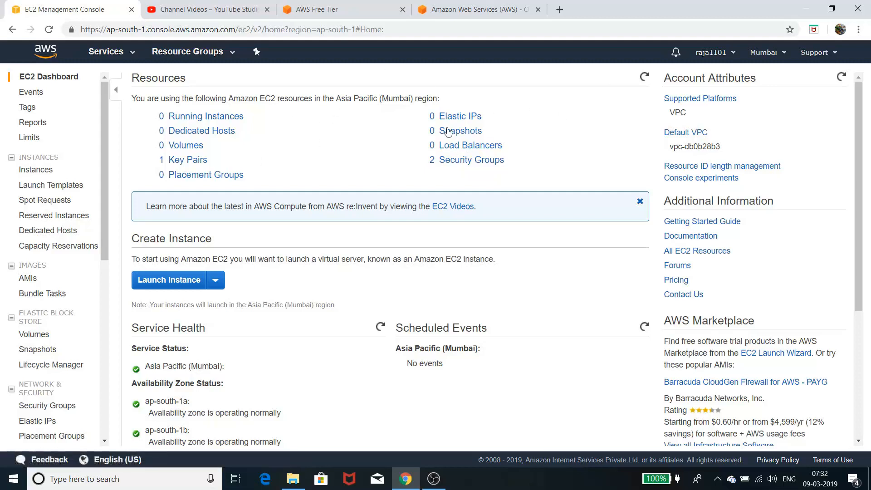
Review the available AWS regions without changing the Mumbai region, and start launching a new EC2 instance
left_click(780, 57)
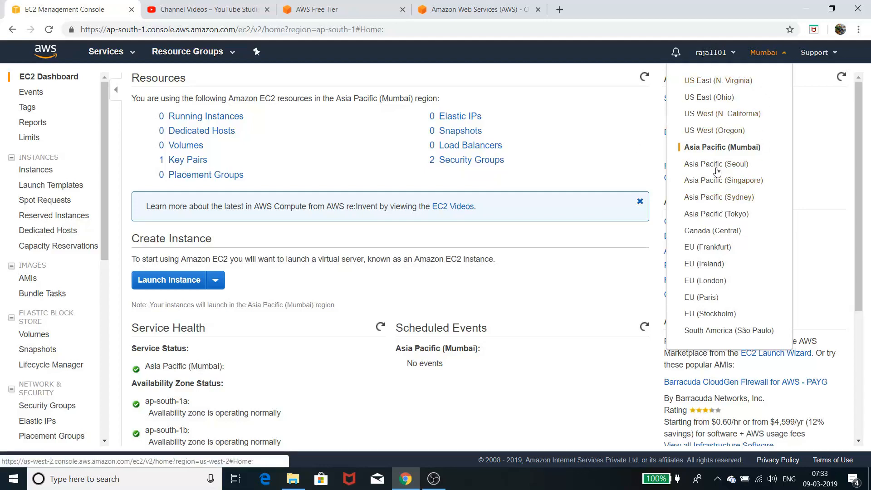
left_click(616, 139)
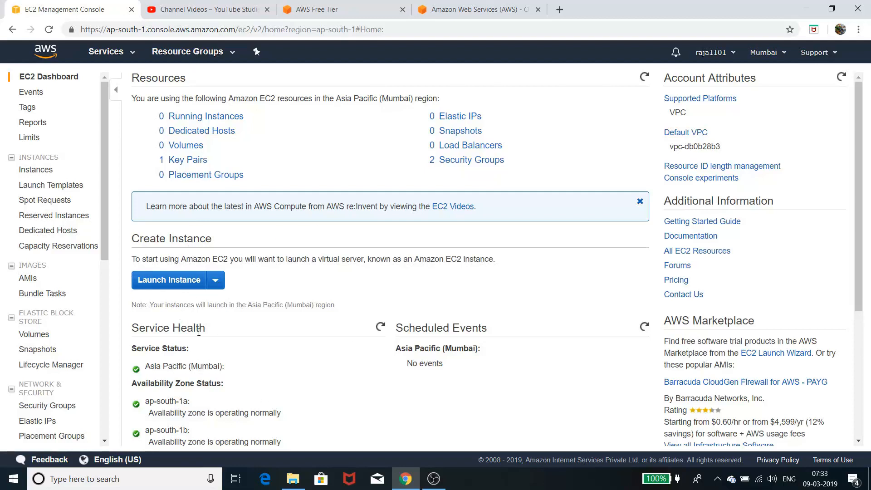
left_click(173, 283)
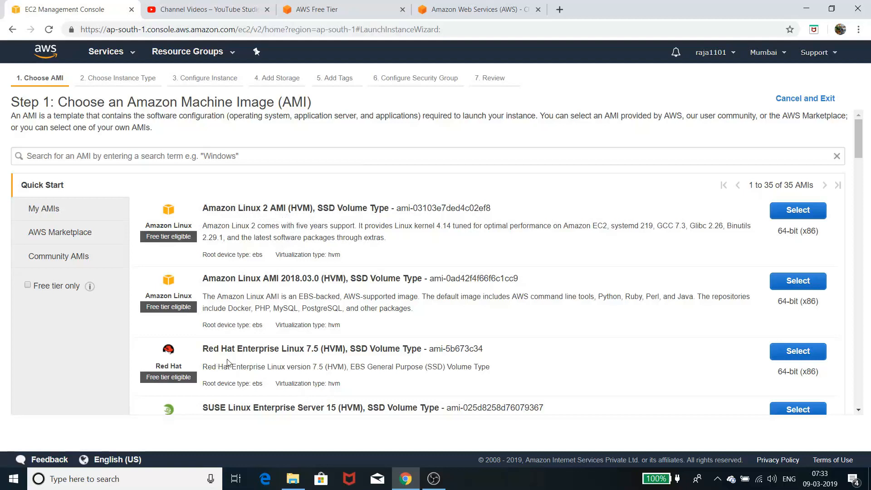
Examine the Quick Start machine images for the new instance and view the account's own AMIs
scroll(305, 345, "down", 3)
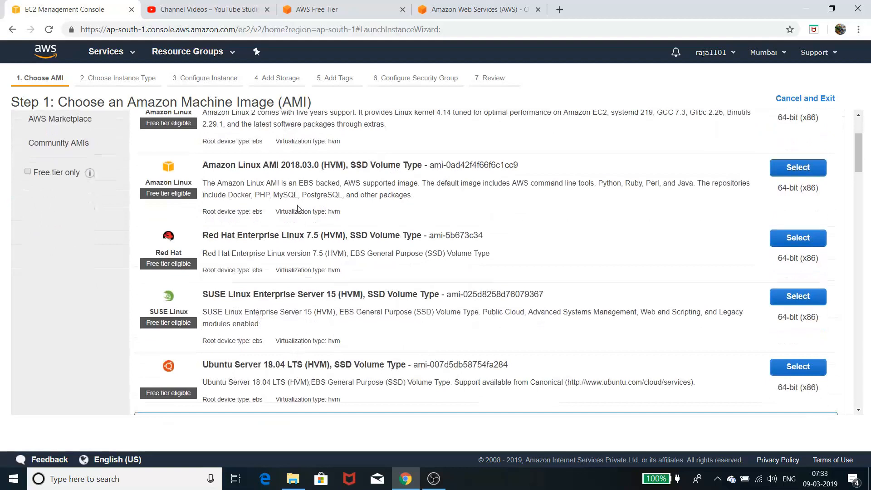
scroll(298, 208, "up", 1)
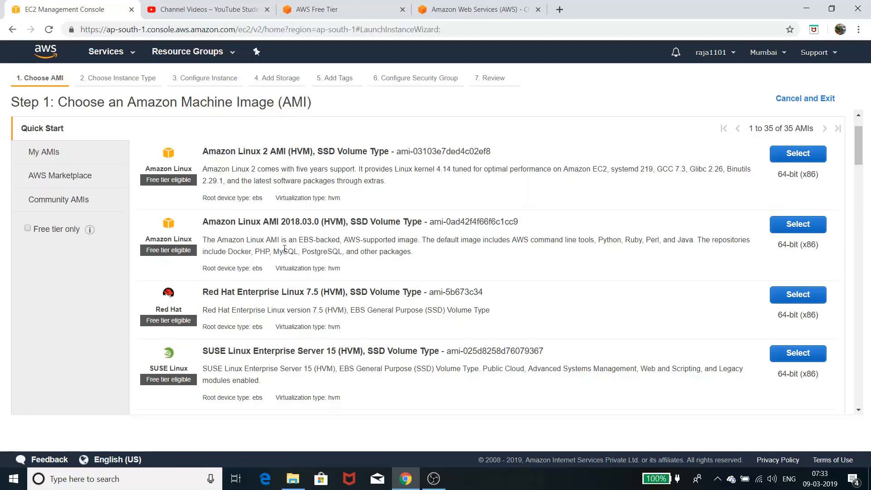
scroll(285, 191, "up", 1)
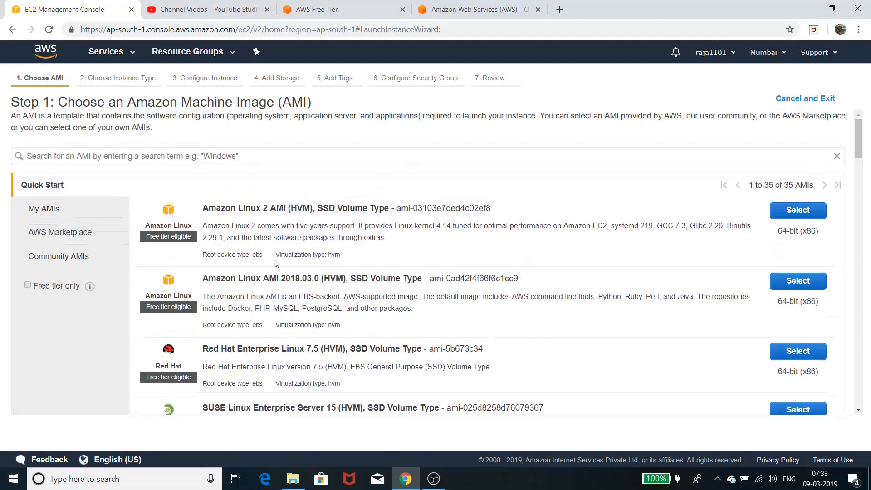
left_click(51, 211)
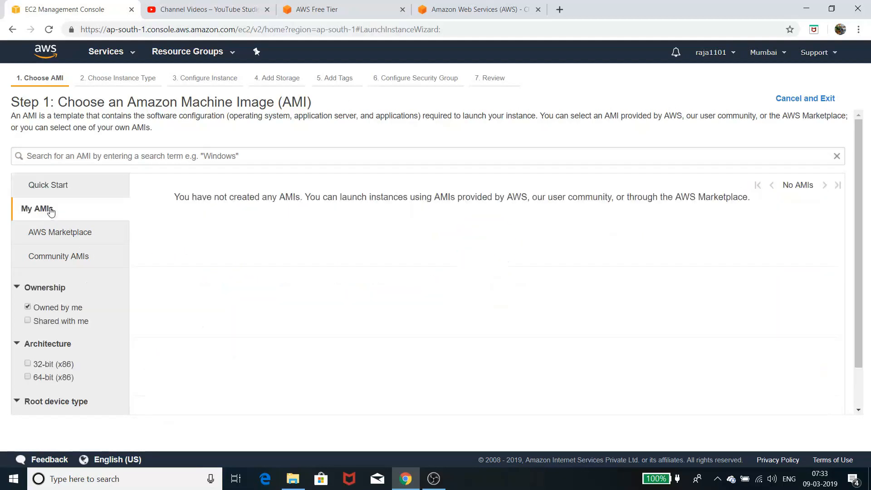
Browse the AWS Marketplace machine images, examining the product list and the operating system details of the WordPress Certified by Bitnami image
left_click(61, 237)
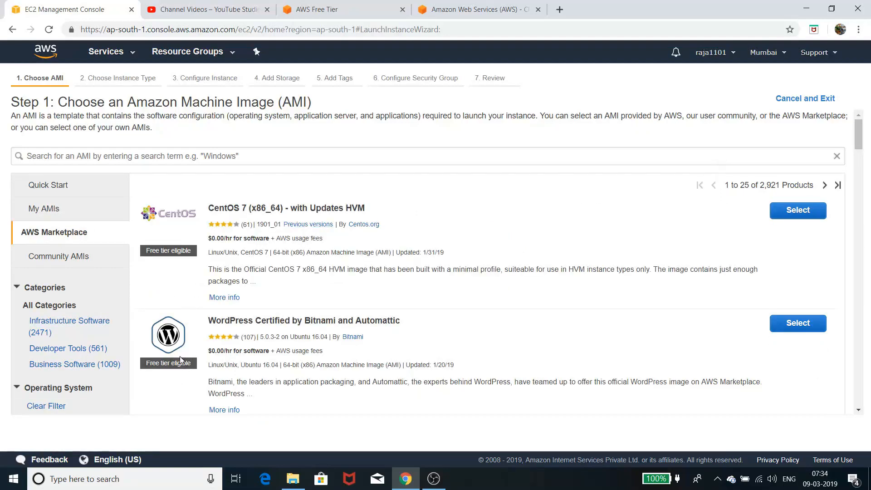
scroll(173, 363, "down", 4)
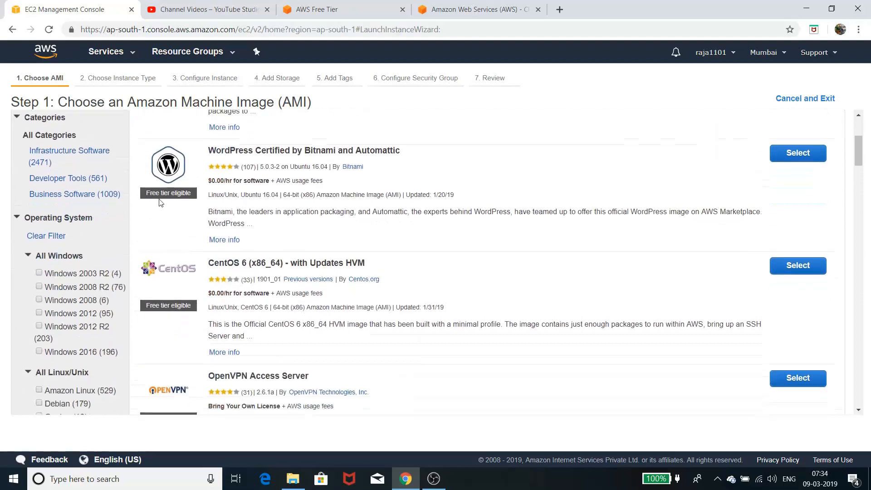
scroll(312, 233, "up", 4)
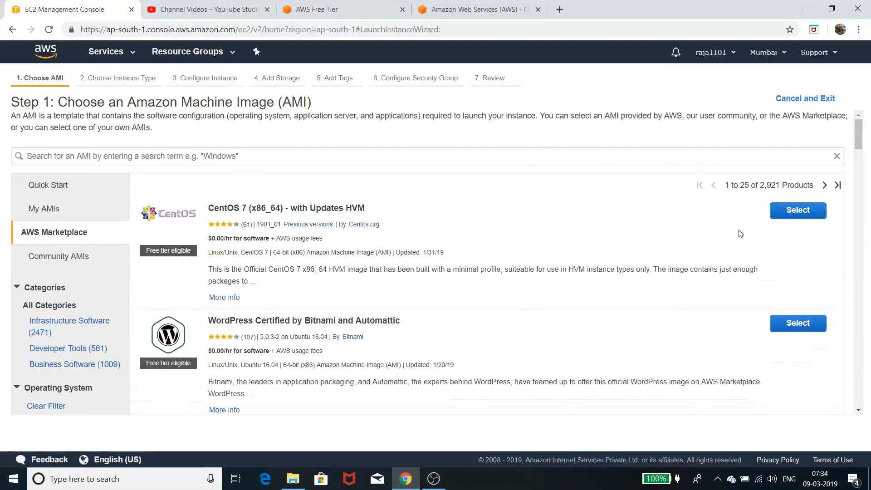
left_click_drag(762, 188, 779, 188)
left_click(688, 213)
left_click_drag(241, 366, 391, 375)
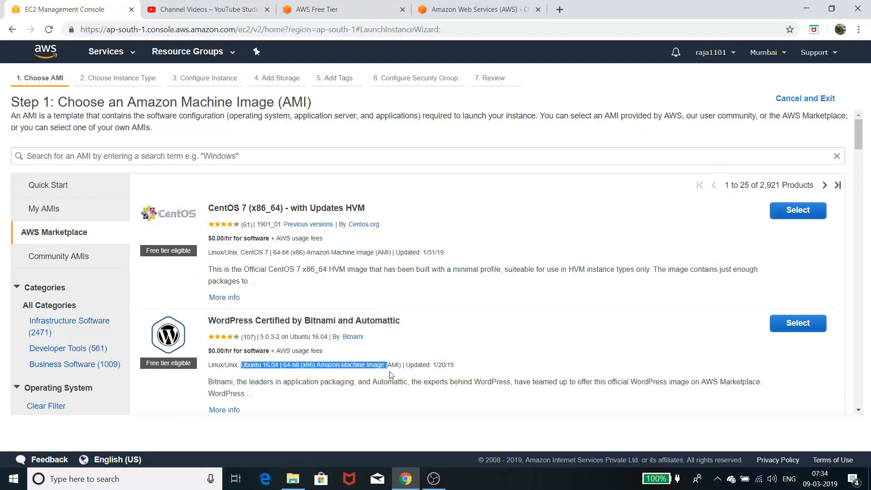
left_click(230, 358)
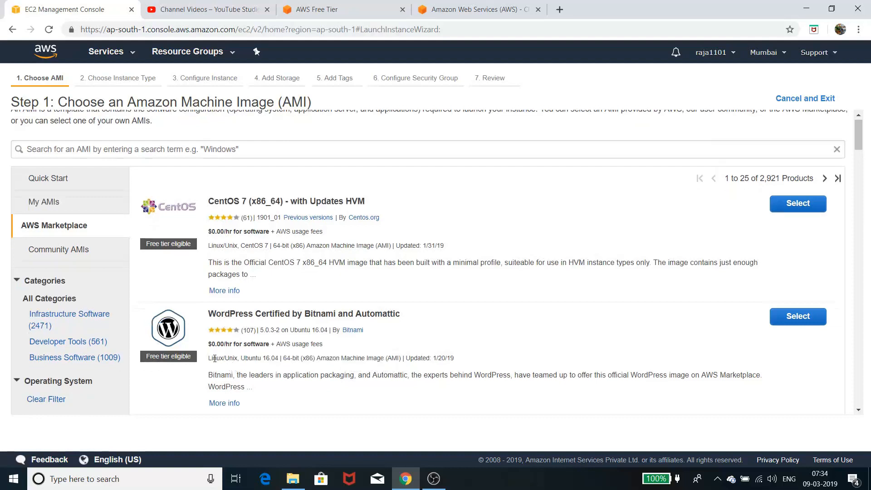
left_click_drag(215, 359, 390, 367)
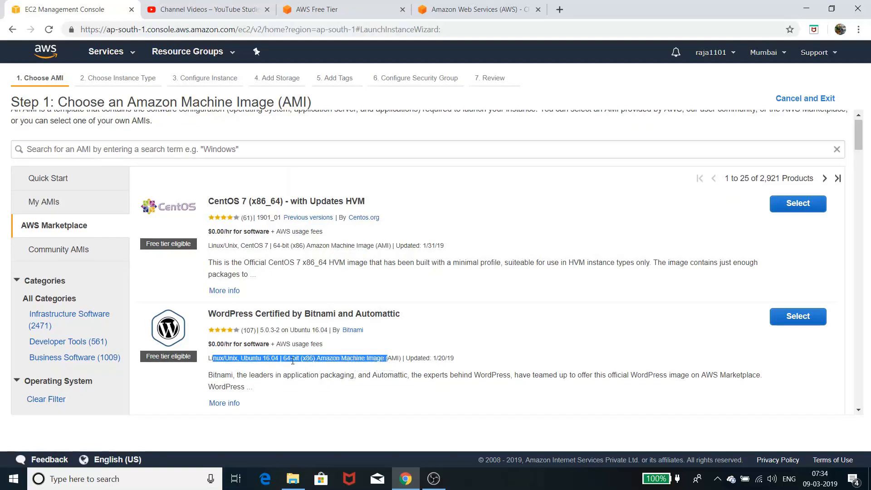
left_click(329, 368)
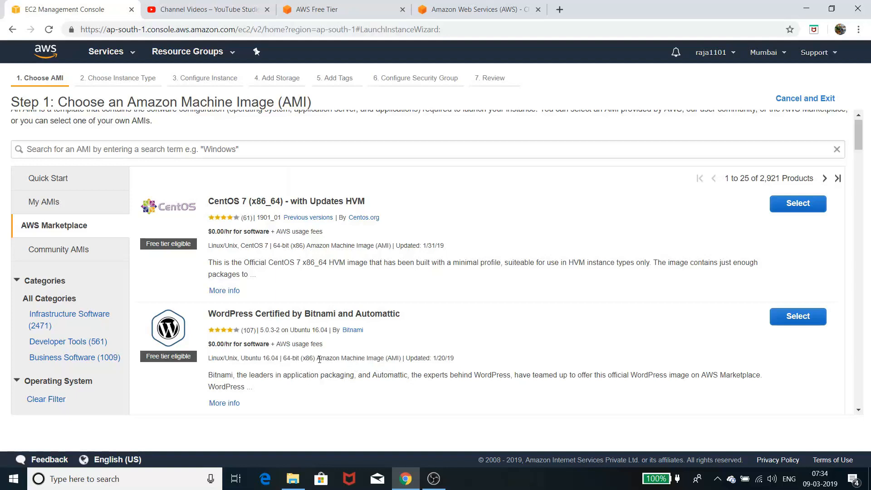
left_click_drag(319, 359, 396, 361)
left_click(375, 358)
scroll(452, 338, "up", 1)
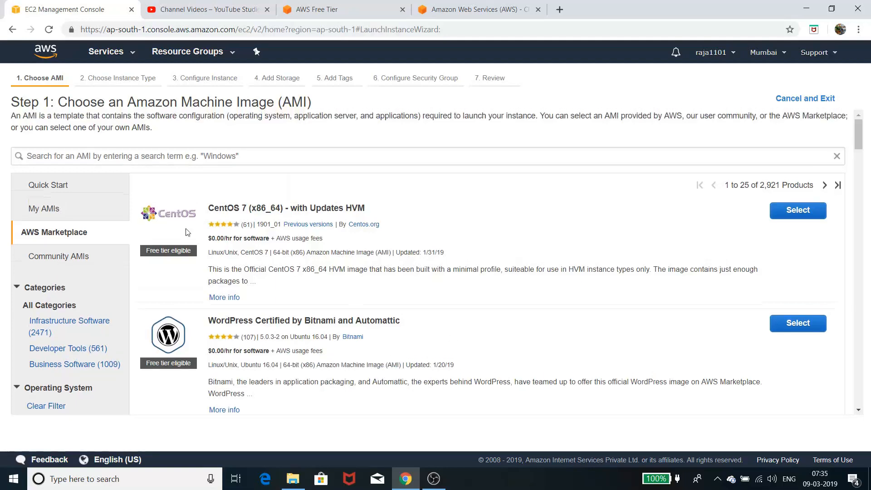
Search the AWS Marketplace machine images for "wordpress"
left_click(205, 150)
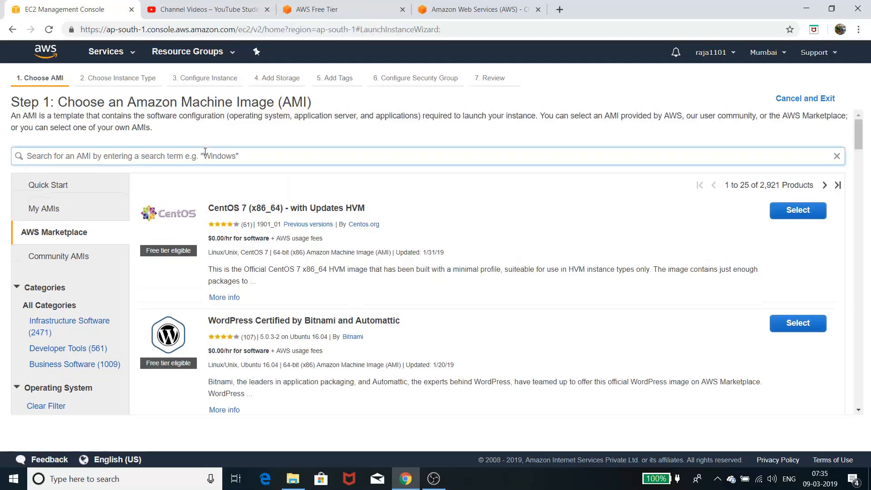
type("wo")
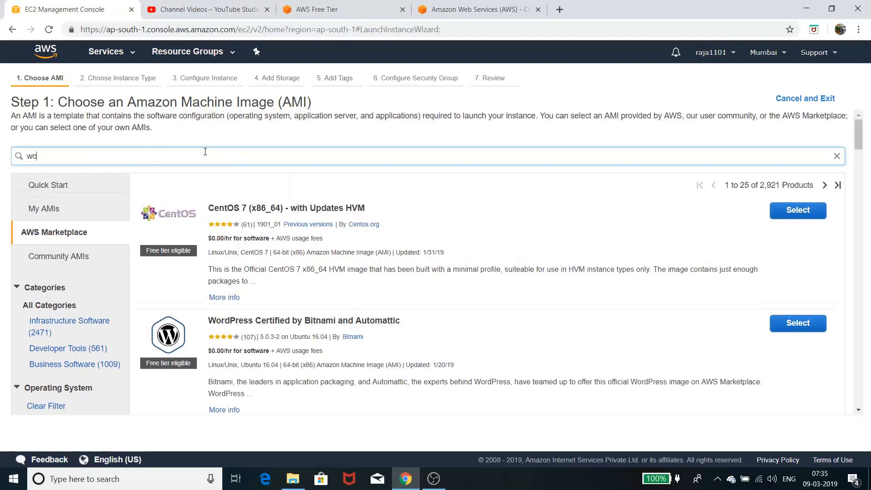
type("rdpress")
key("Return")
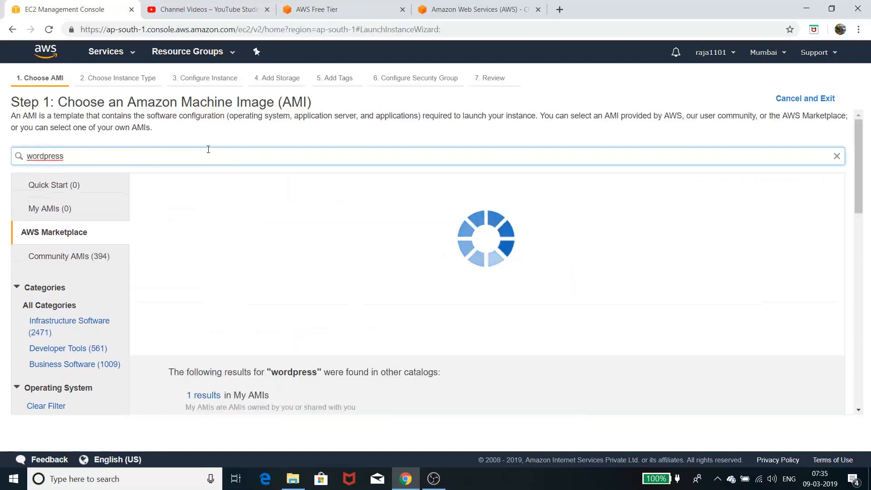
Examine the WordPress images in the search results, comparing their prices, free tier eligibility and customer ratings
scroll(305, 272, "down", 5)
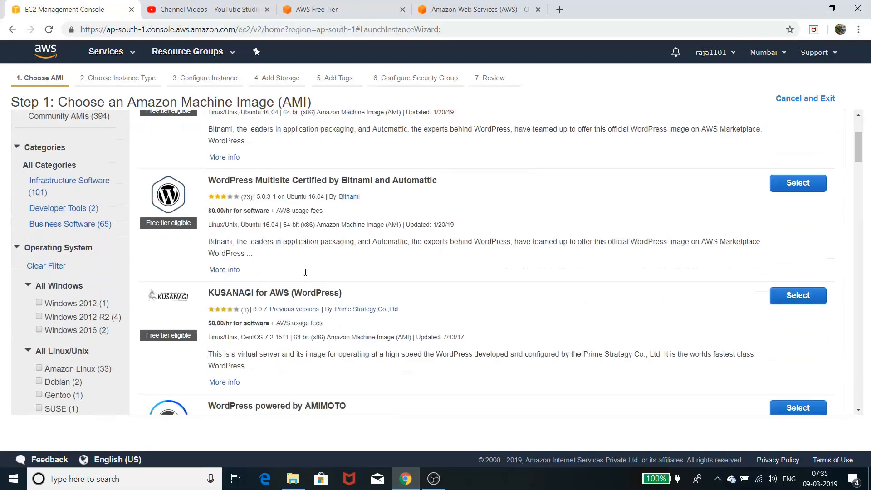
scroll(307, 271, "up", 5)
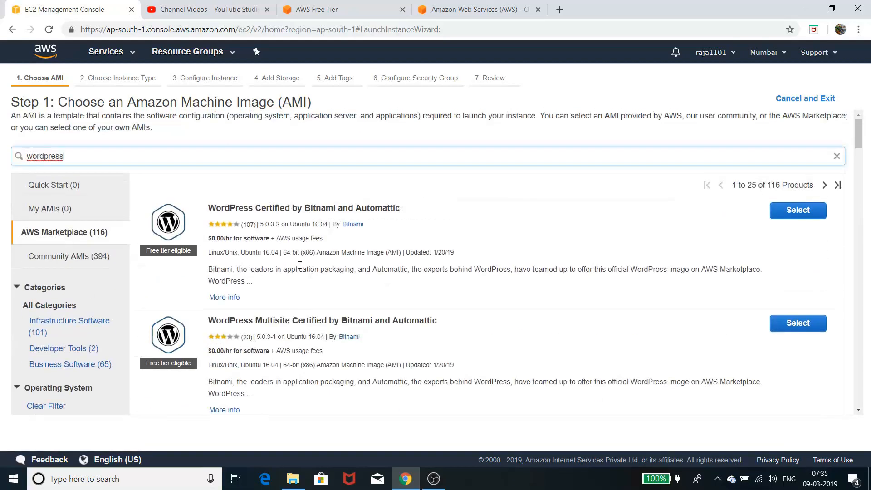
scroll(306, 291, "down", 5)
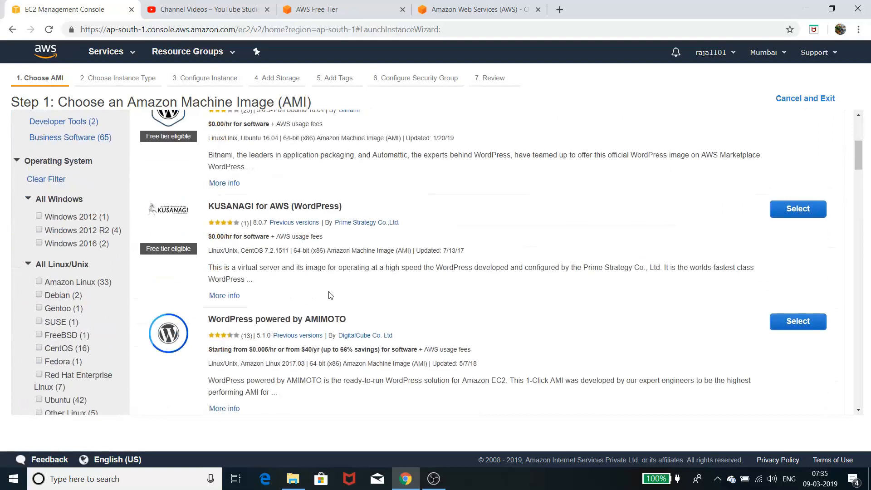
scroll(231, 207, "down", 4)
scroll(311, 303, "down", 3)
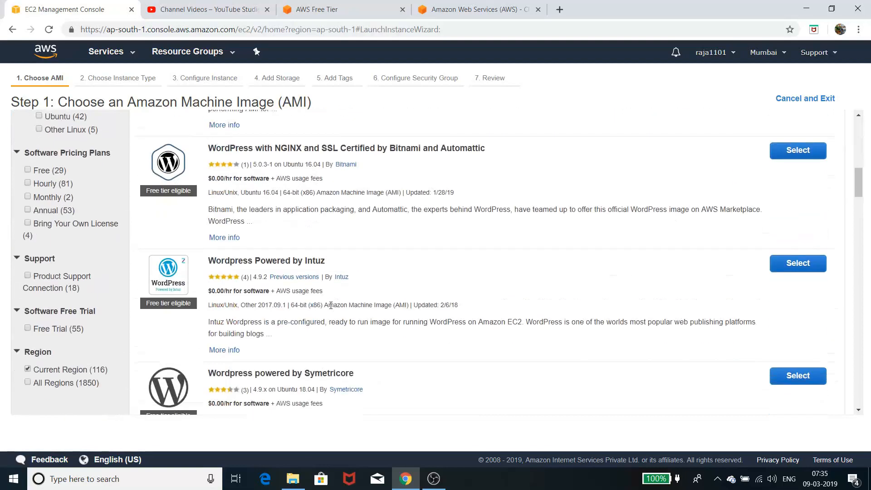
scroll(370, 279, "down", 3)
scroll(407, 374, "down", 6)
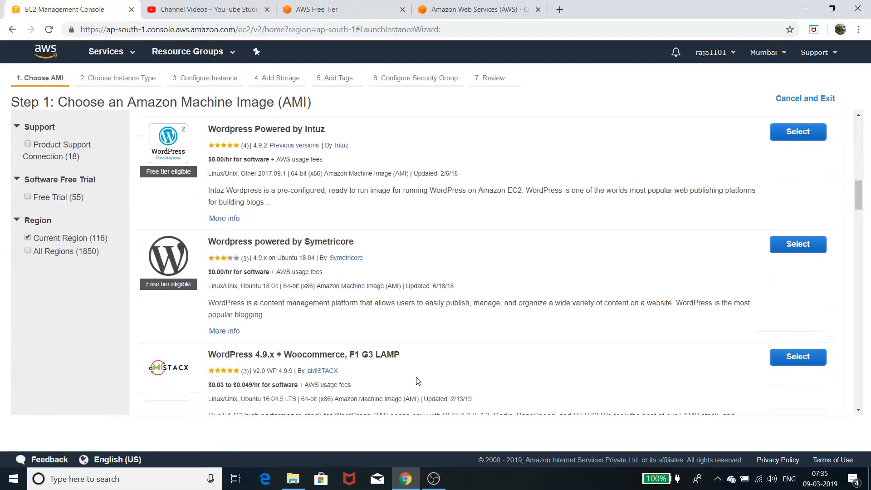
scroll(421, 367, "down", 3)
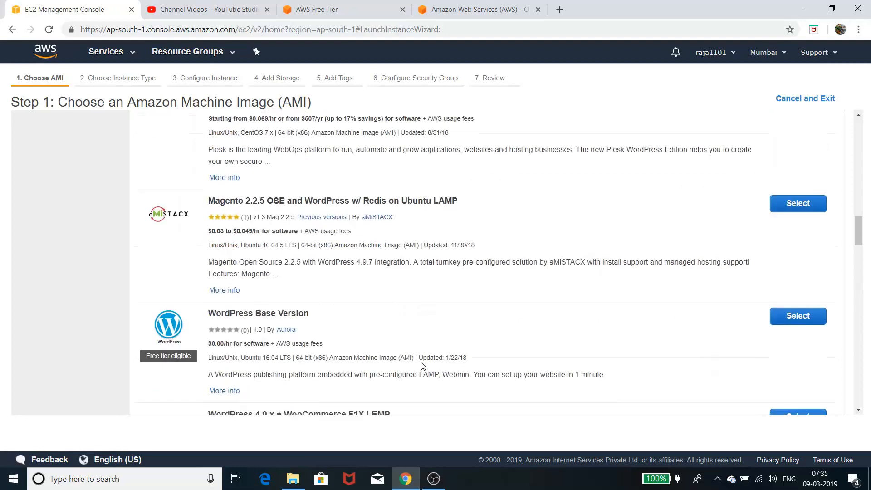
scroll(422, 365, "down", 3)
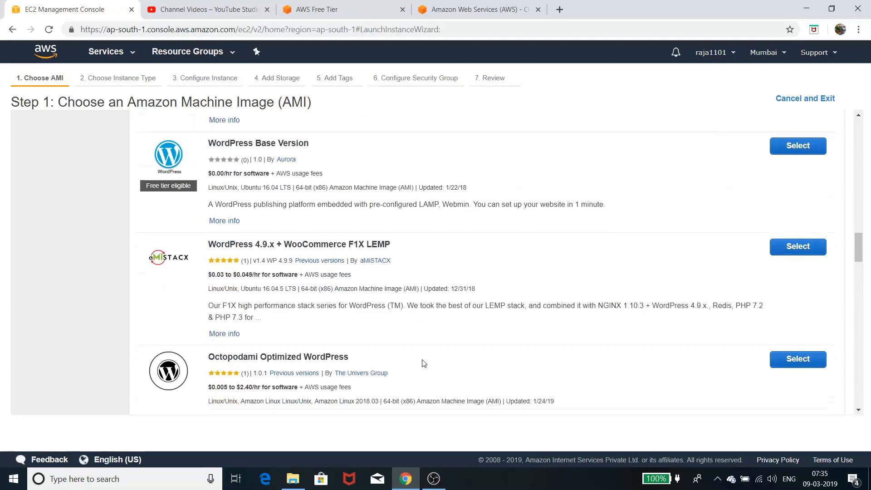
scroll(424, 363, "up", 15)
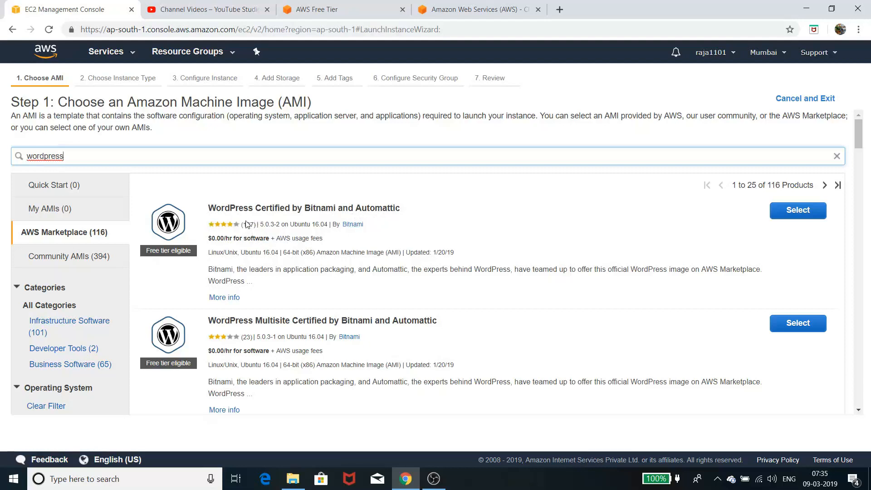
left_click_drag(243, 224, 256, 227)
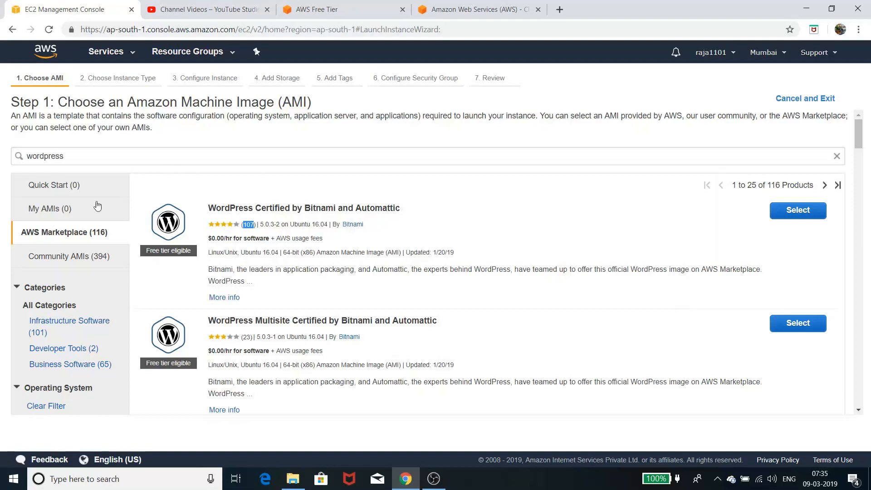
Choose the WordPress Certified by Bitnami and Automattic image, review its hourly fees for t2.nano and t2.micro, and accept it
left_click(801, 215)
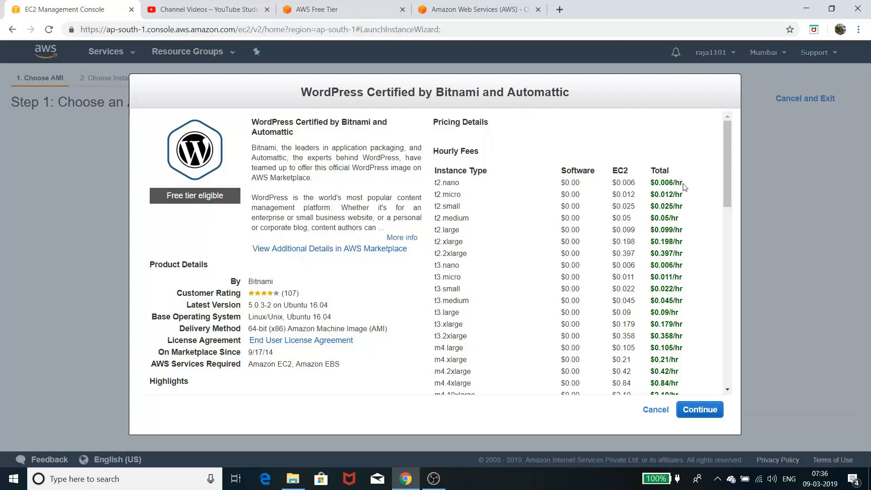
left_click_drag(686, 186, 651, 188)
left_click(690, 222)
left_click_drag(685, 195, 434, 193)
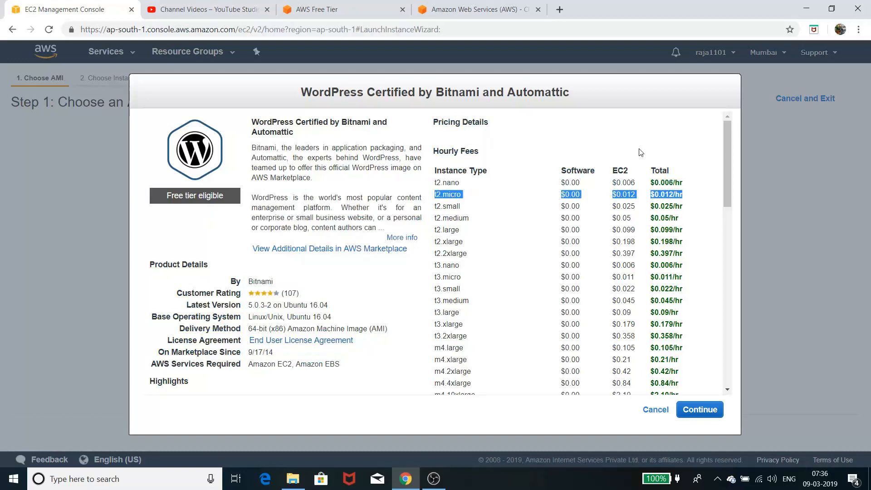
left_click(680, 206)
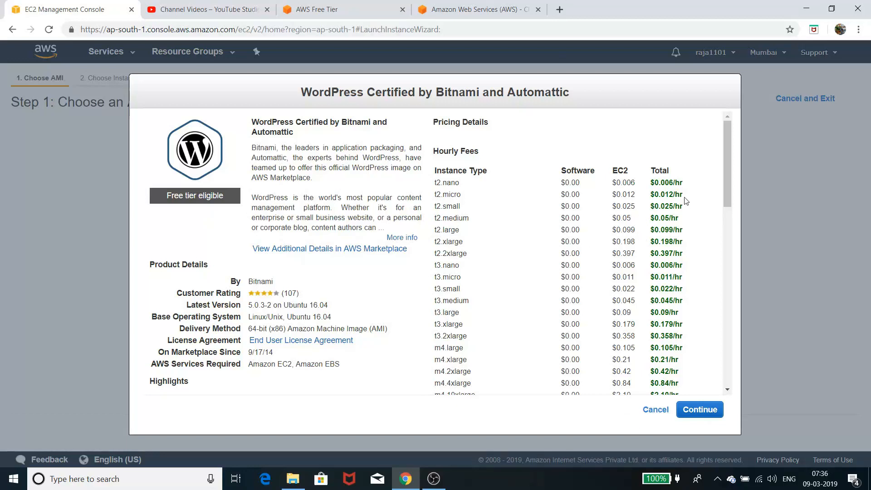
left_click_drag(684, 197, 658, 201)
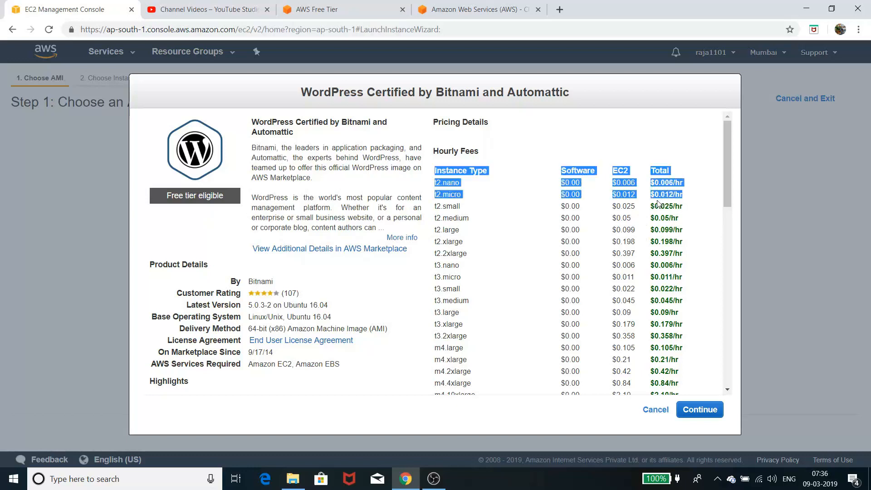
left_click(659, 235)
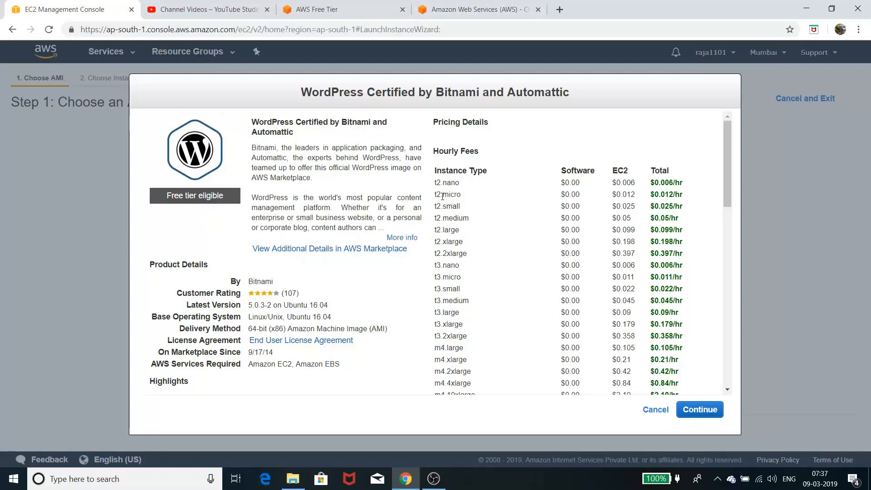
left_click_drag(438, 195, 511, 206)
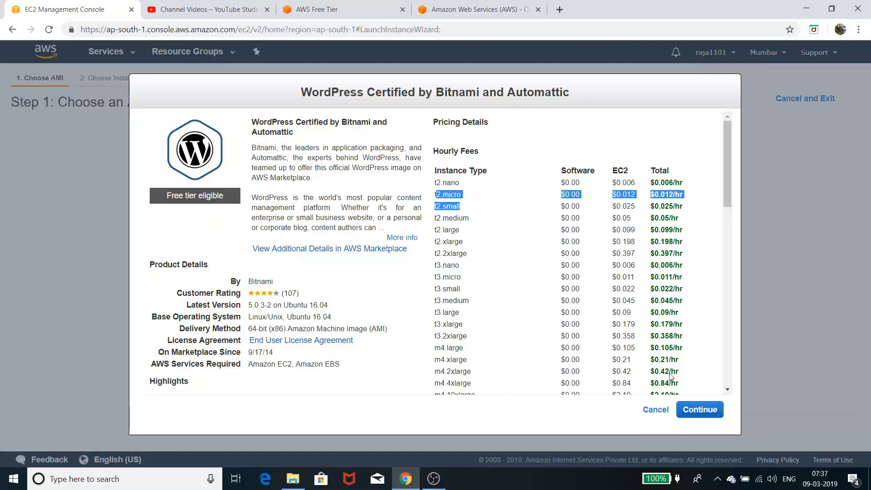
left_click(550, 292)
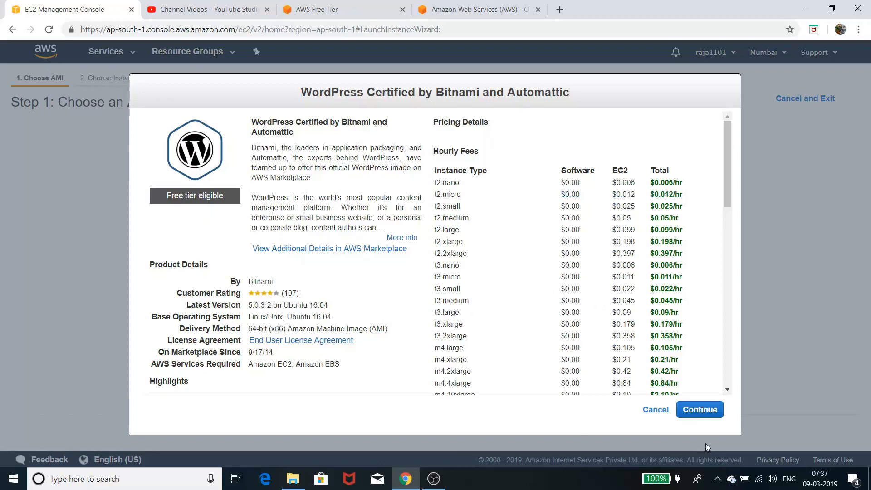
left_click(698, 409)
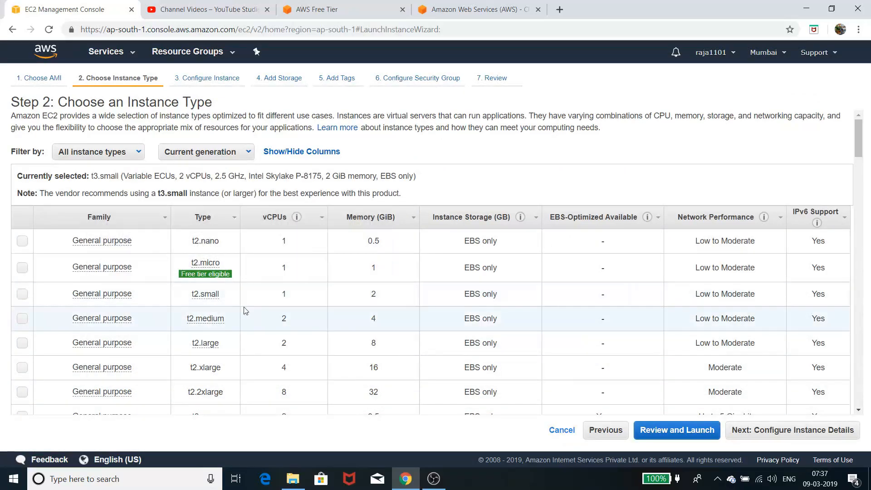
Choose the free tier eligible t2.micro instance type and proceed to the instance details
mouse_move(213, 278)
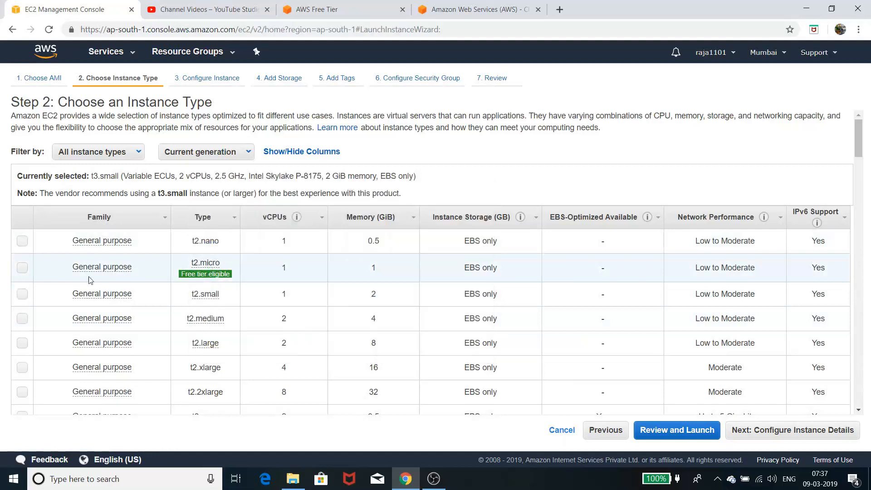
left_click(24, 269)
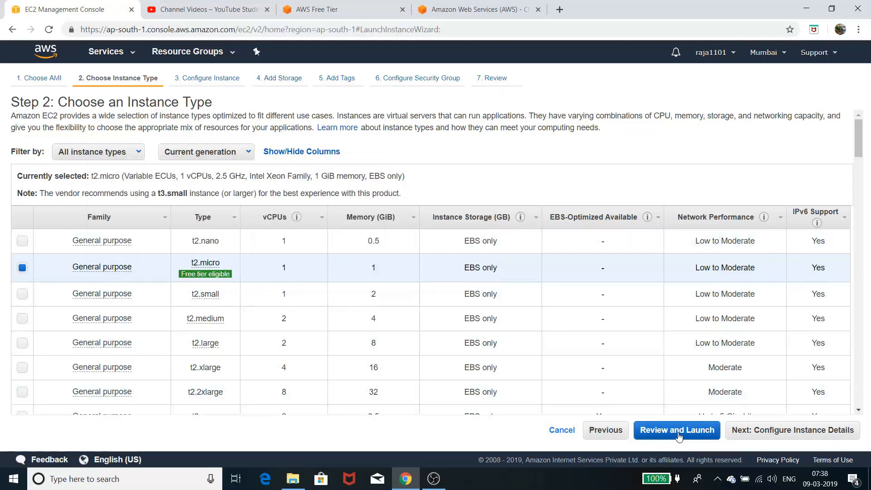
left_click(766, 437)
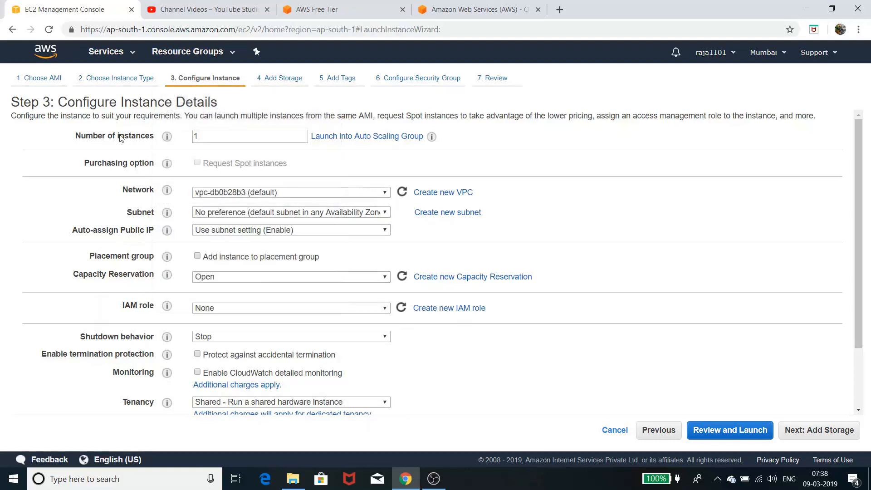
Review the instance details with their default settings, proceed to the storage settings, and check the free tier storage allowance
scroll(145, 327, "down", 2)
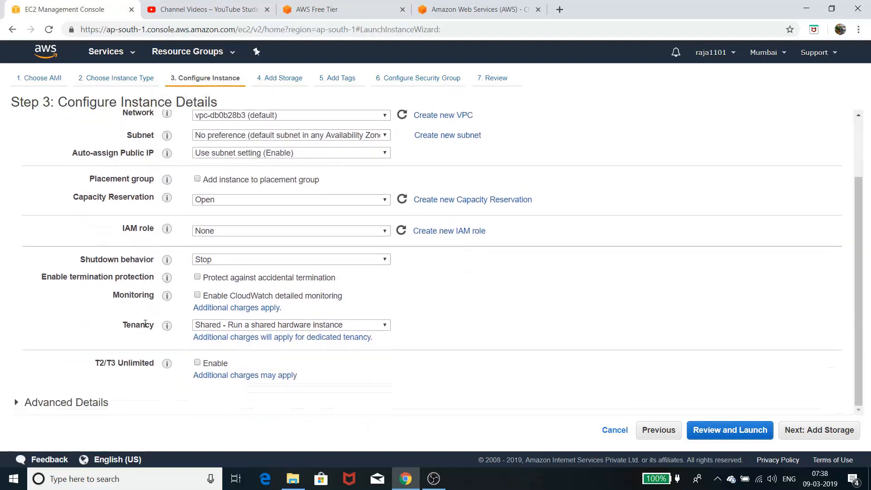
scroll(145, 322, "up", 2)
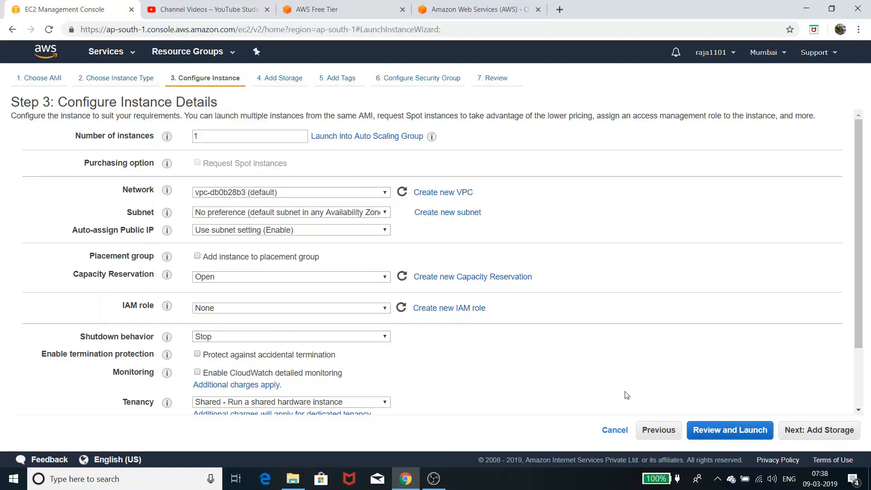
left_click(800, 433)
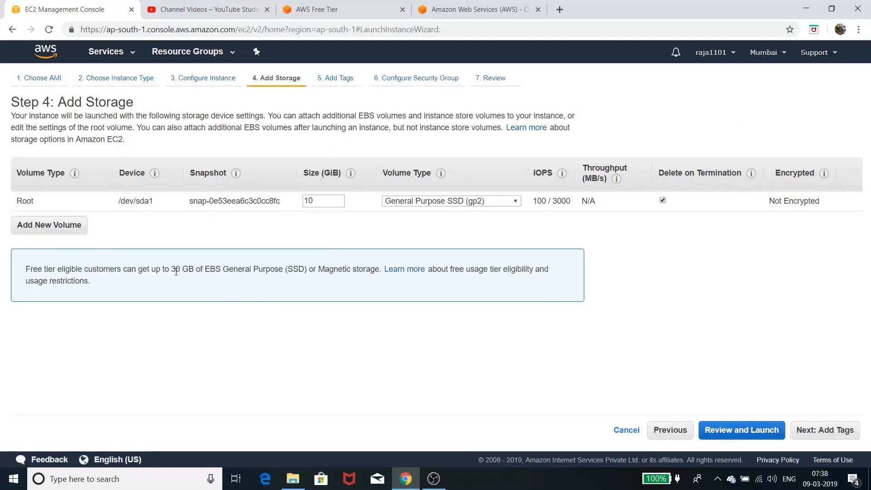
left_click_drag(167, 270, 201, 270)
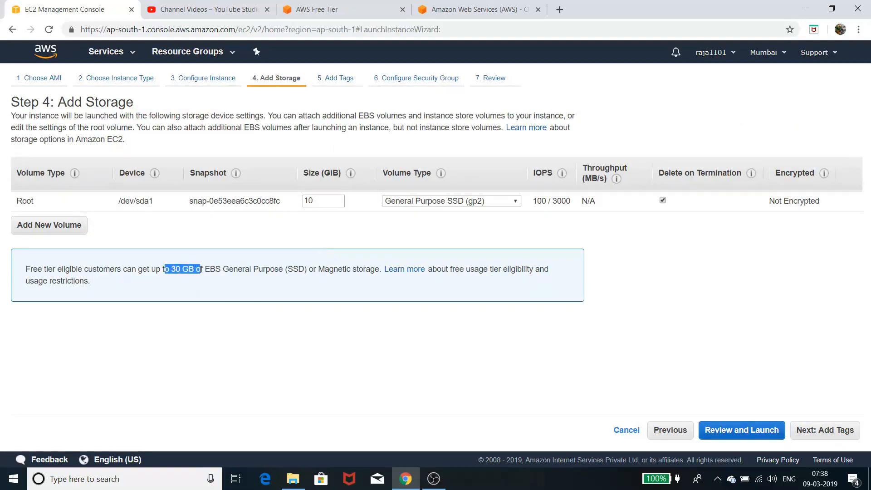
Keep the default root volume size, skip adding tags, and proceed to the security group settings
left_click(323, 232)
left_click(330, 201)
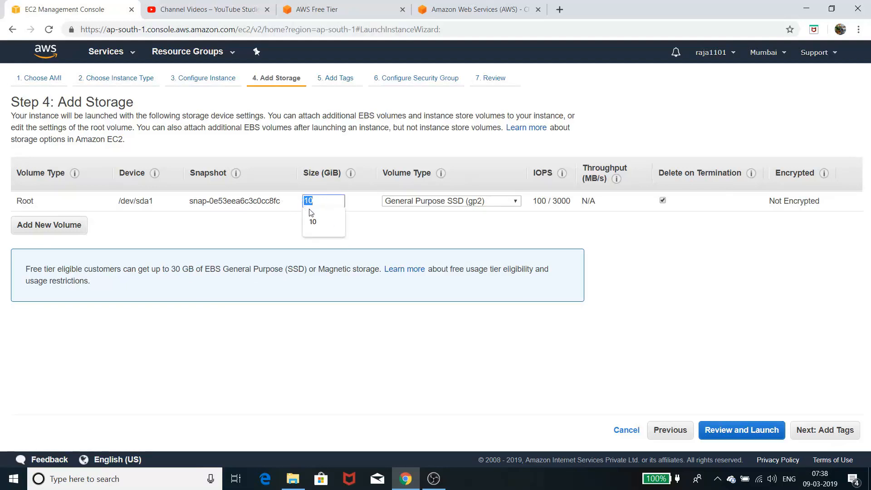
left_click(437, 243)
left_click(826, 431)
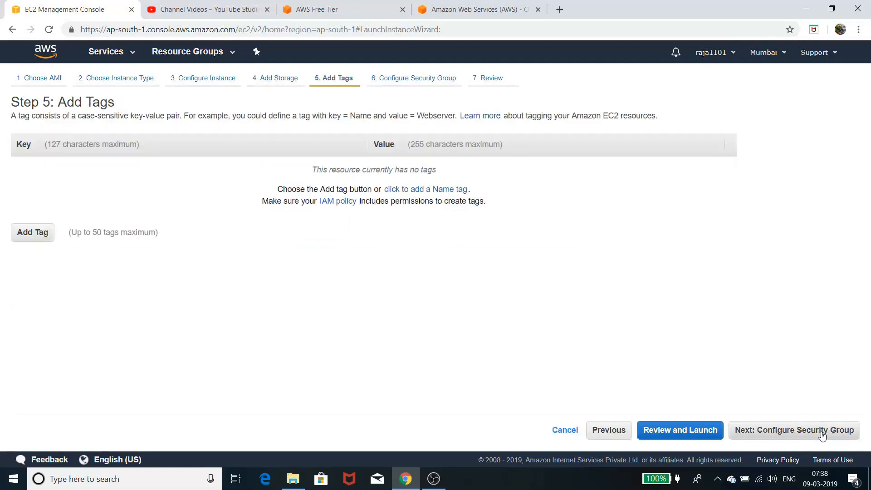
left_click(833, 437)
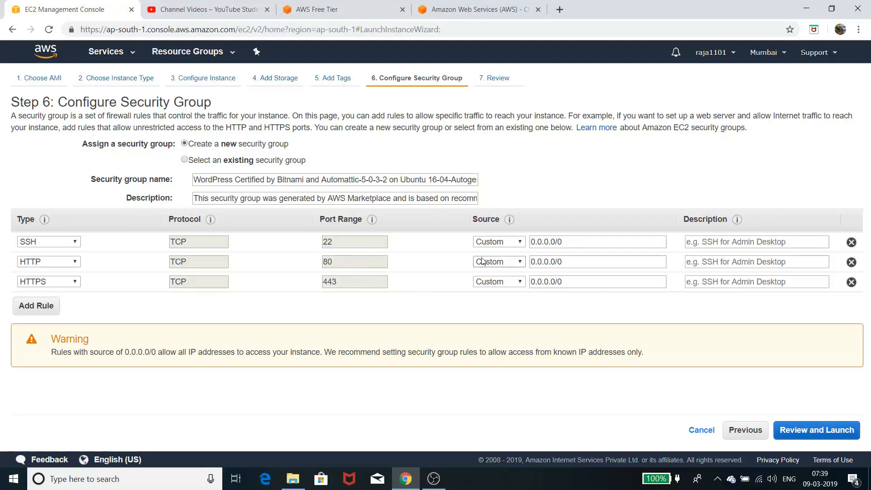
Set the HTTP rule's source to My IP, proceed to the launch review, and start the launch
left_click(501, 266)
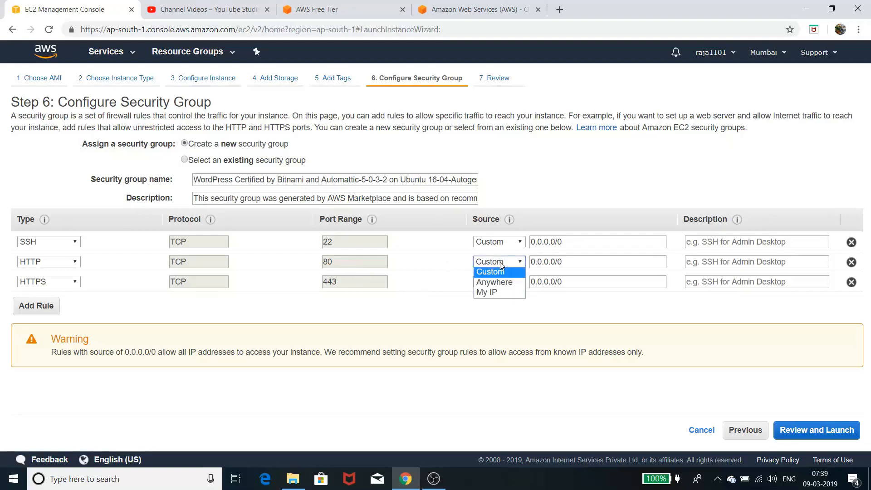
left_click(492, 293)
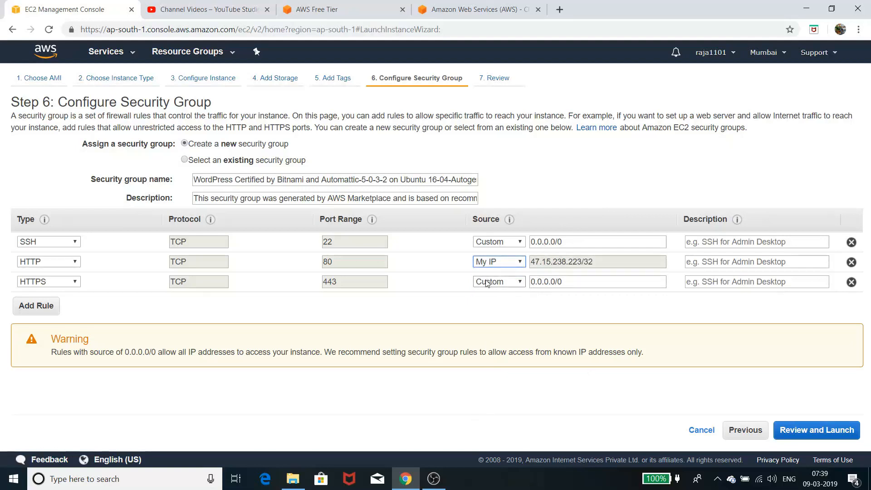
left_click(520, 263)
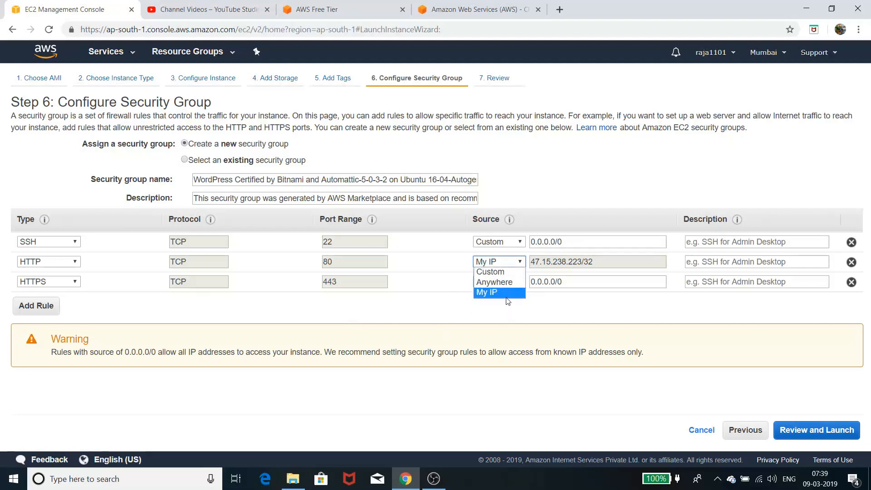
left_click(508, 294)
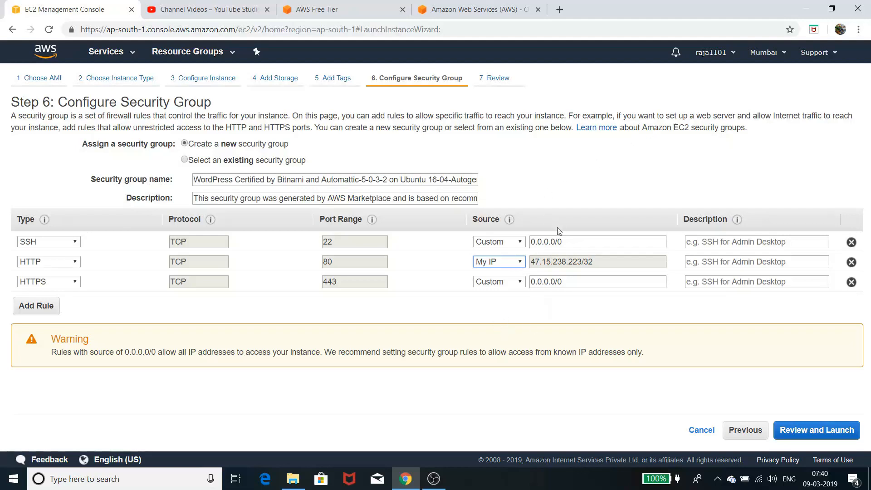
left_click(819, 431)
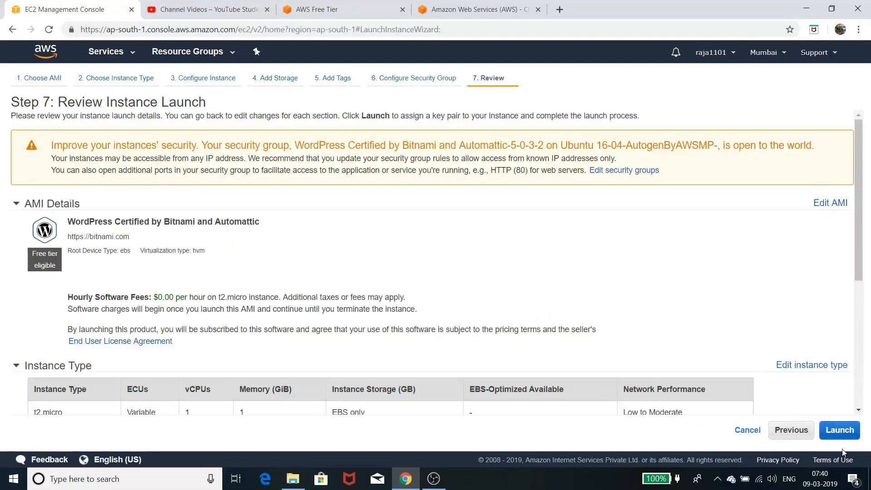
left_click(847, 440)
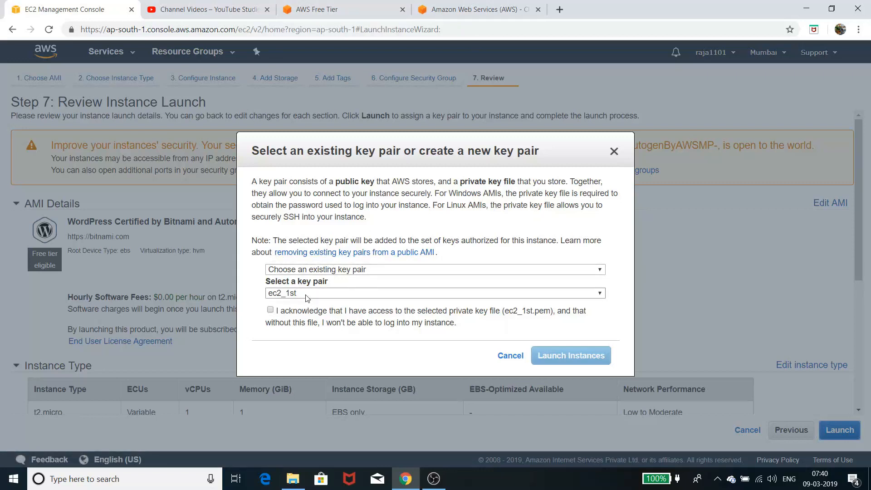
left_click(328, 271)
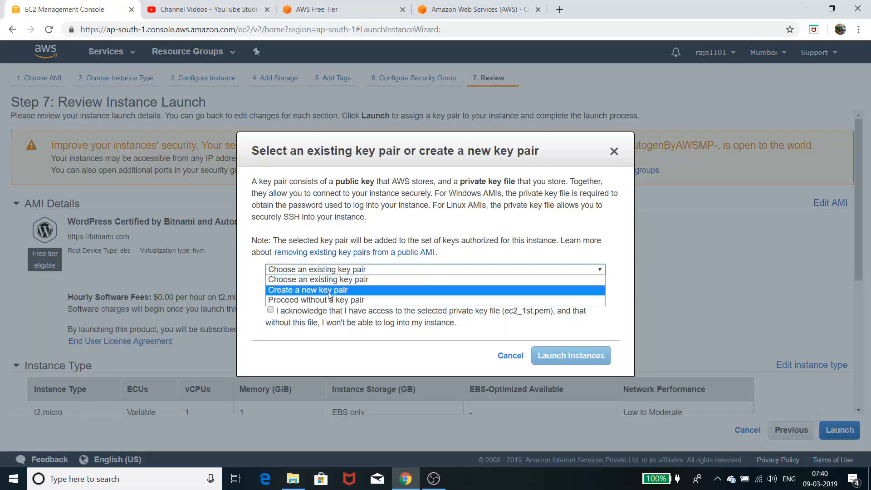
left_click(330, 292)
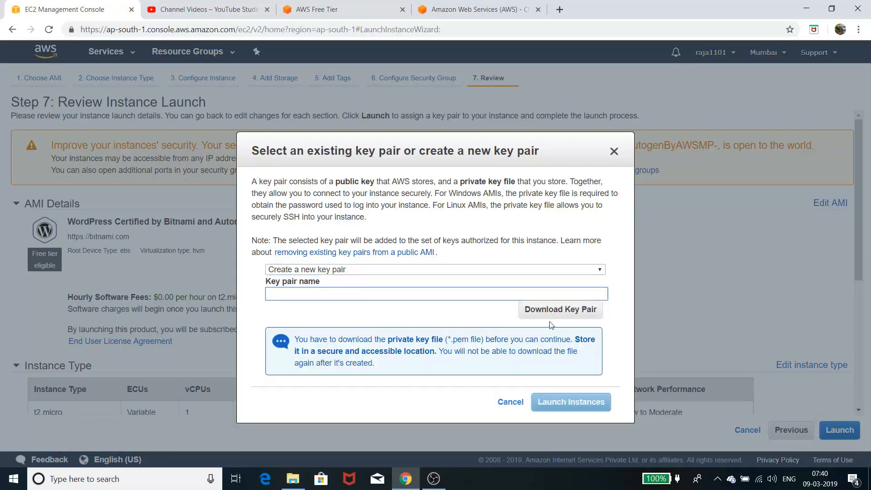
left_click(375, 271)
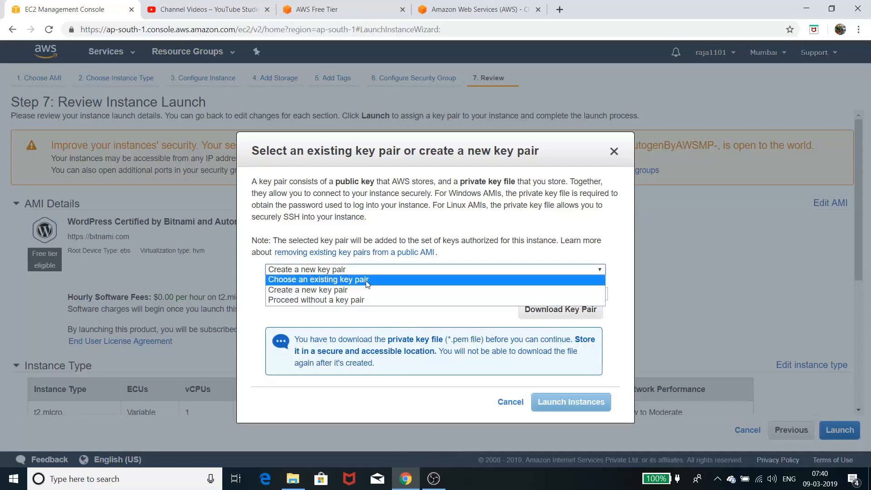
left_click(368, 280)
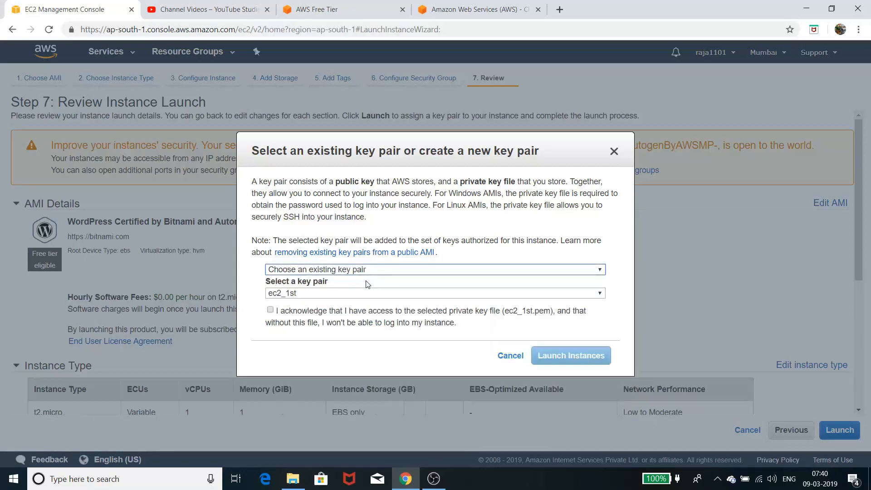
Acknowledge access to the private key file of the existing ec2_1st key pair and launch the instance
left_click(270, 311)
left_click(592, 360)
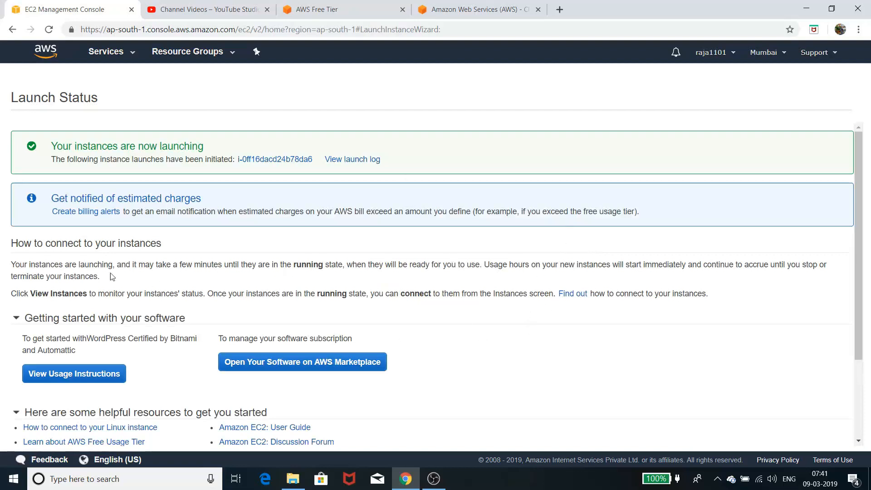
Go to the EC2 dashboard and open the list of running instances
left_click(122, 57)
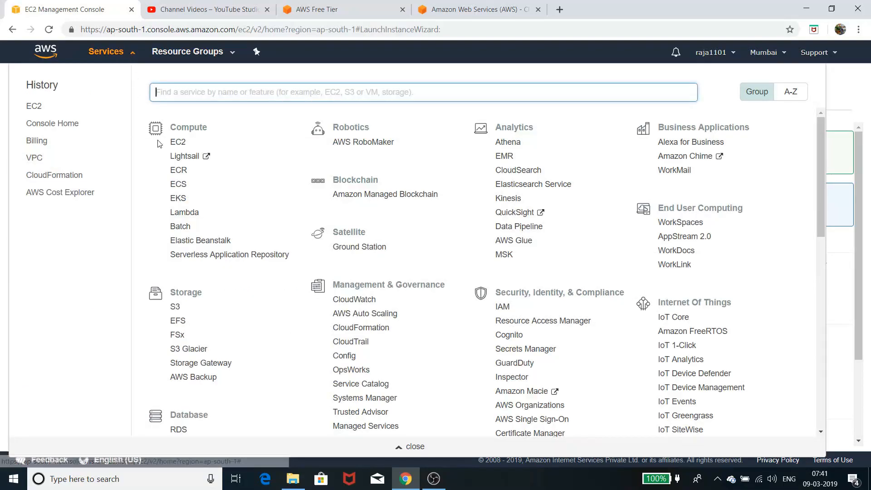
left_click(179, 143)
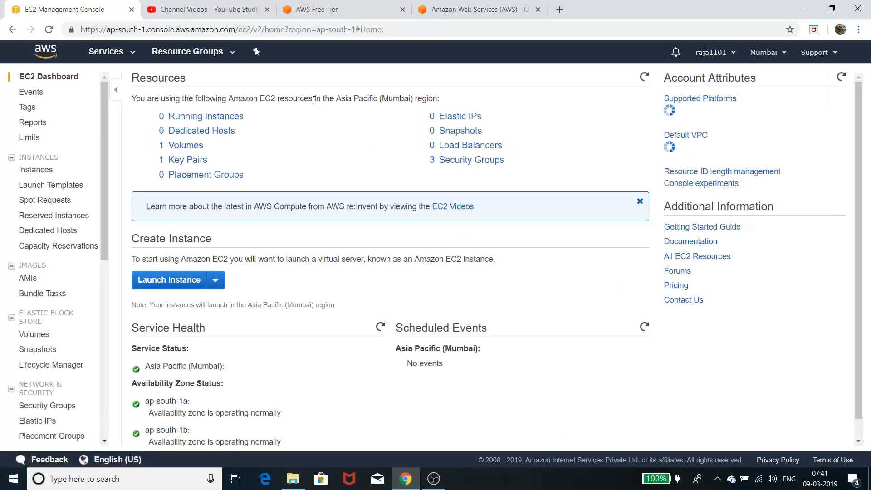
left_click(228, 119)
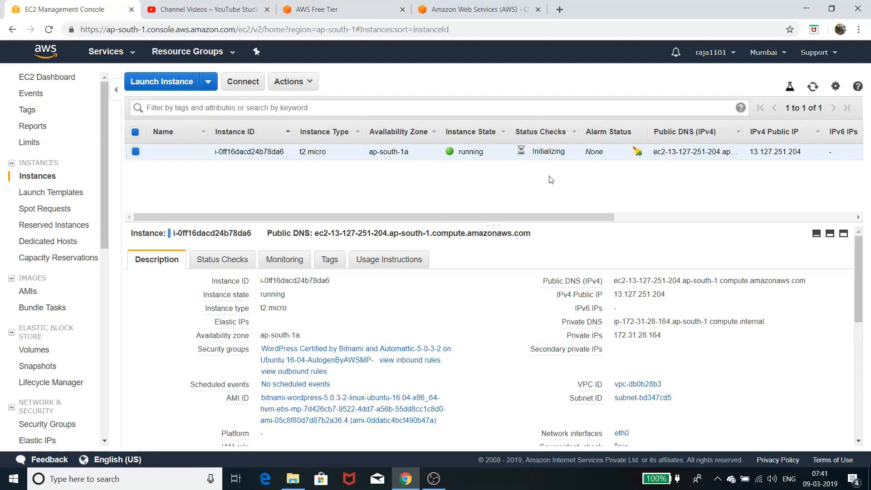
View the system log of the newly launched t2.micro instance and close it
right_click(393, 157)
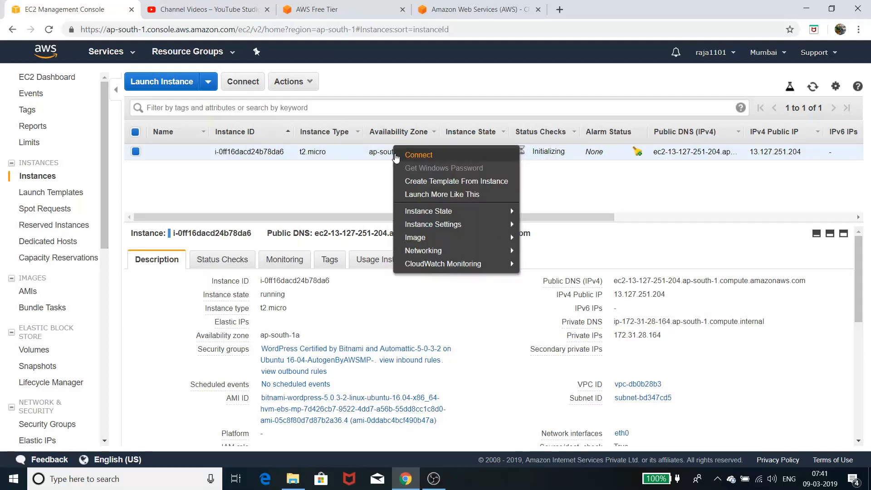
mouse_move(411, 216)
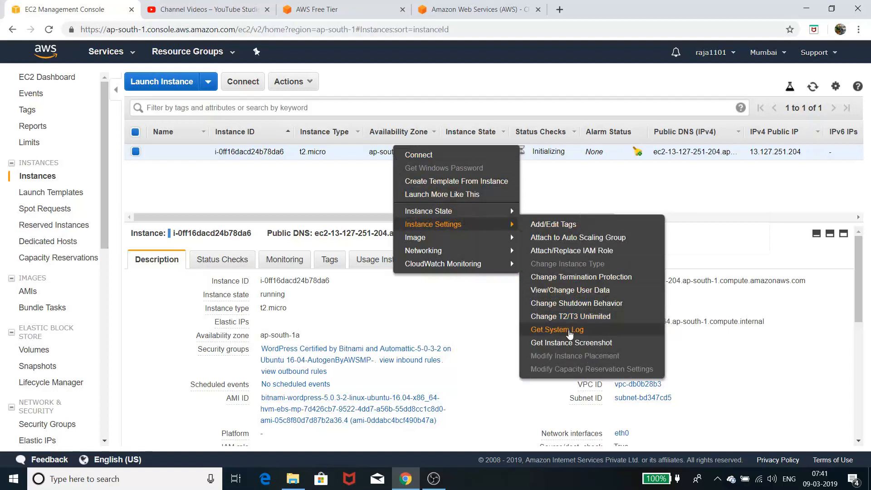
left_click(570, 331)
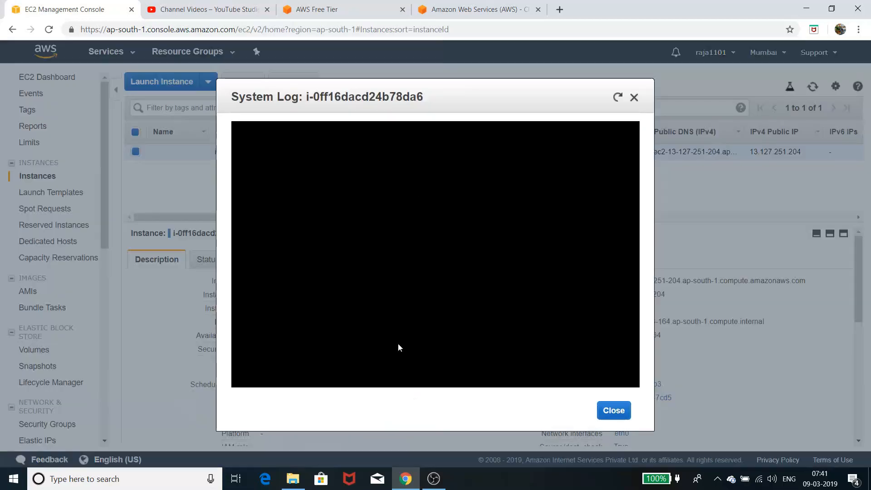
left_click(635, 99)
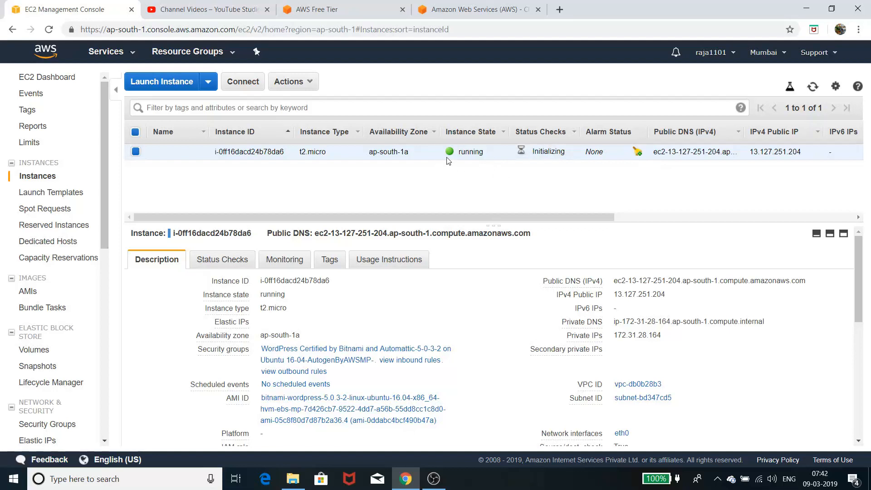
Check the instance's state, networking and settings options, and view its system log once more
right_click(501, 155)
mouse_move(523, 216)
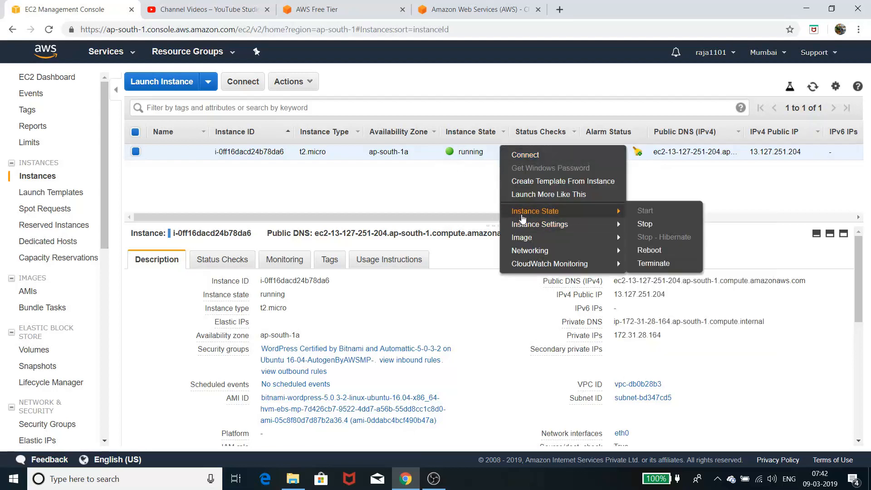
mouse_move(531, 252)
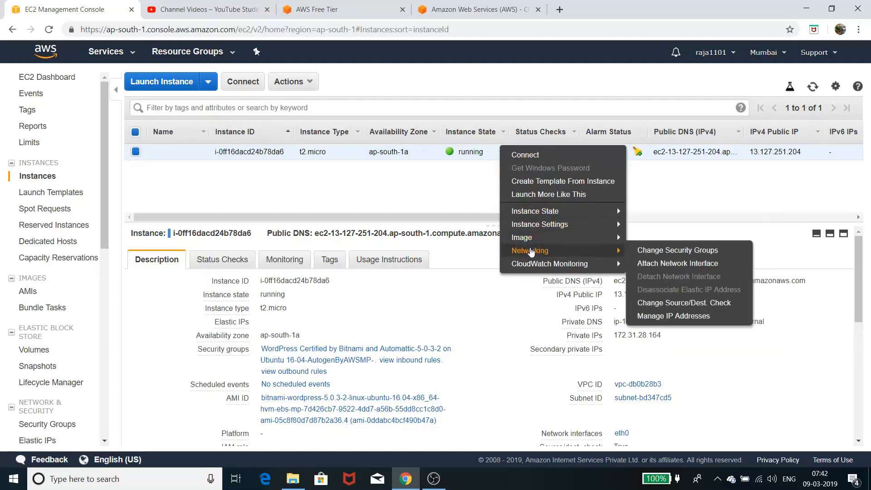
mouse_move(550, 230)
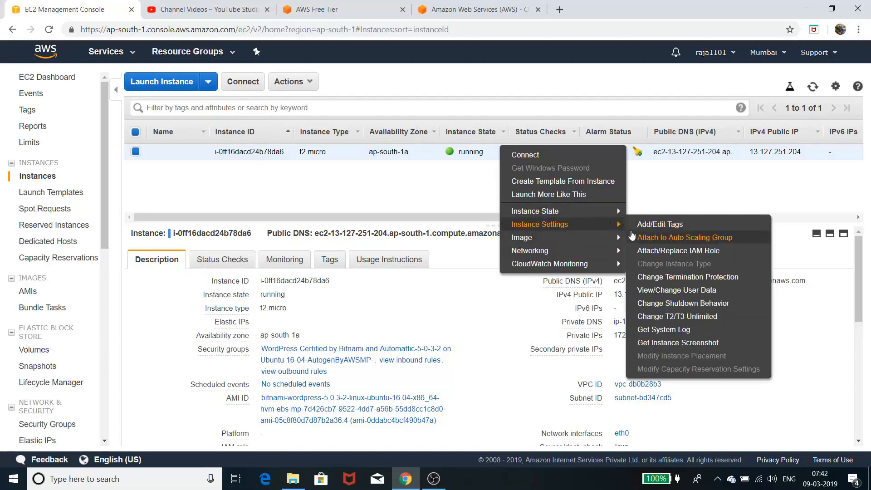
left_click(648, 331)
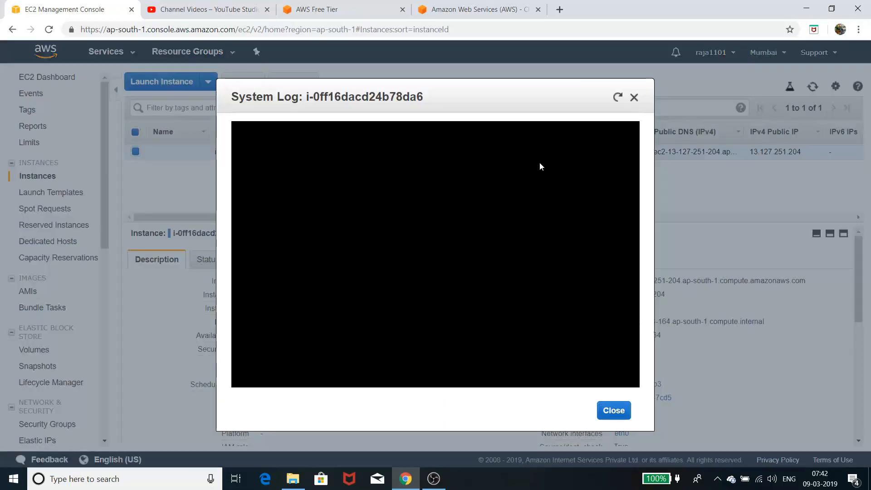
left_click(634, 98)
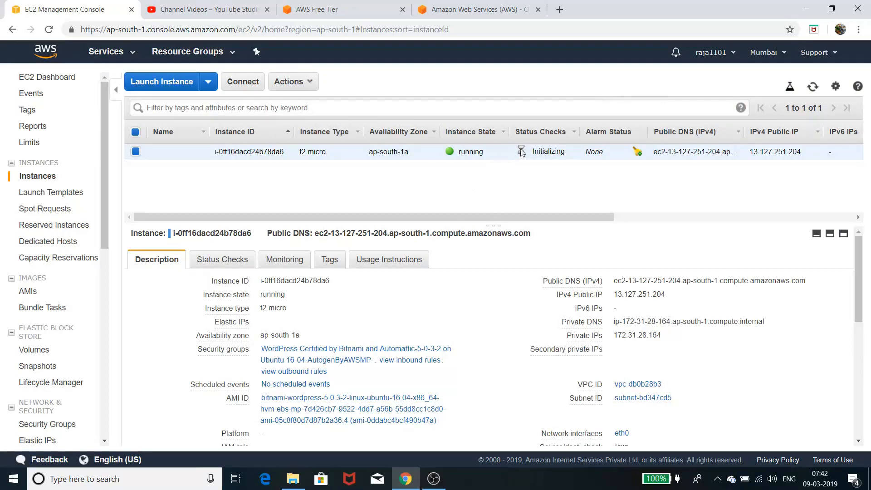
Copy the instance's public DNS (IPv4) address and open it in a new browser tab
mouse_move(784, 283)
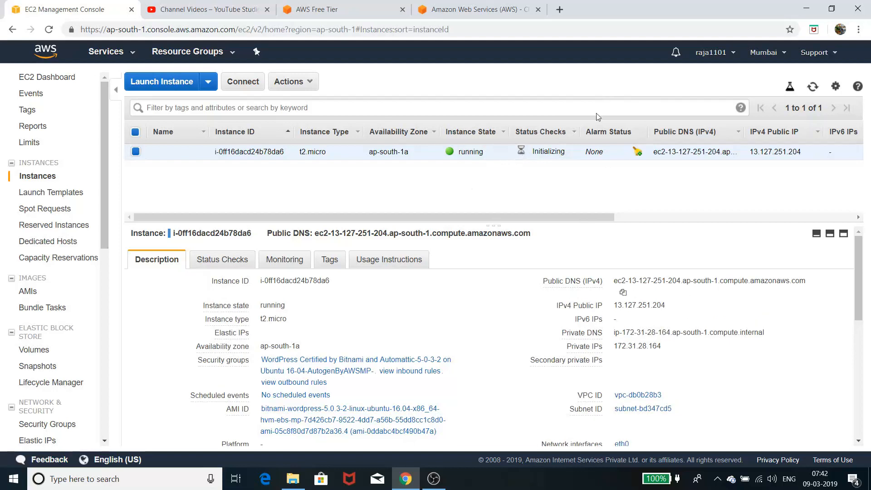
left_click(624, 294)
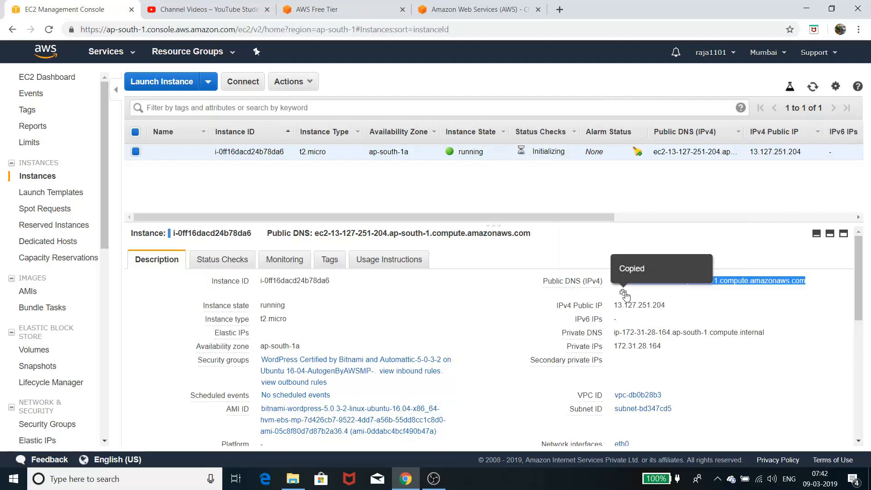
left_click(559, 10)
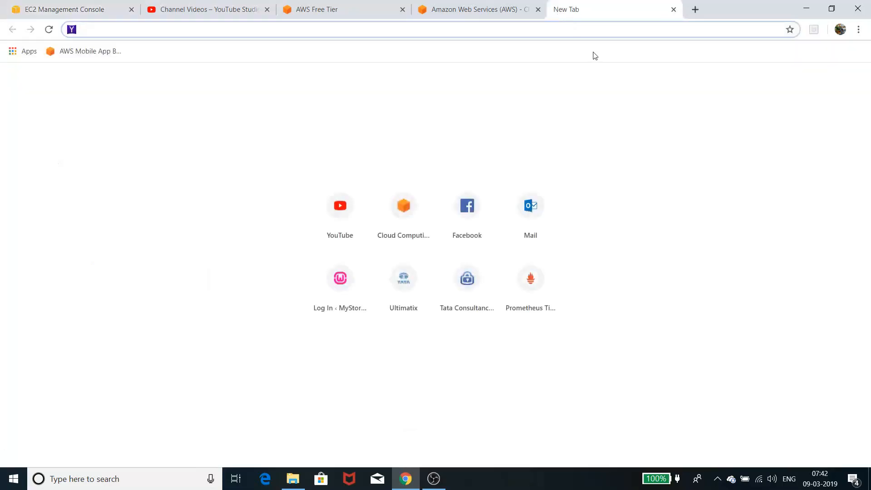
key("ctrl+v")
key("Return")
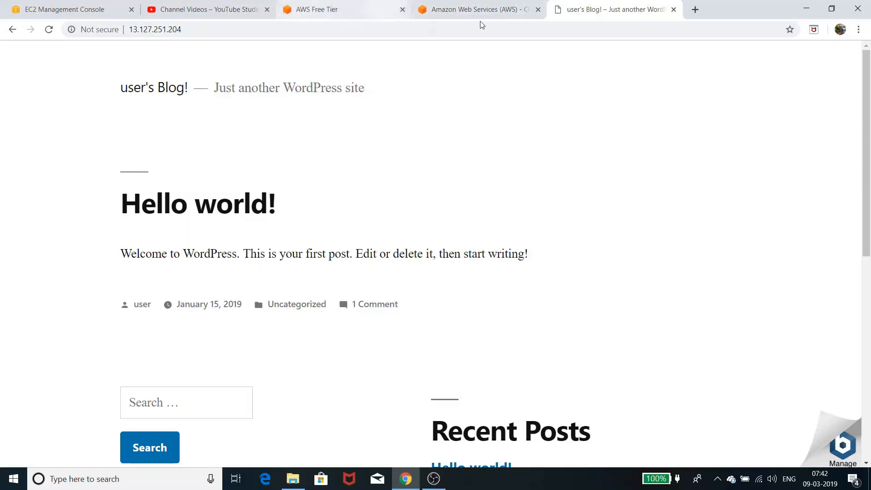
Check the instance's IPv4 public IP in the EC2 console, and examine the WordPress blog's homepage down to its footer
left_click(496, 19)
left_click(350, 9)
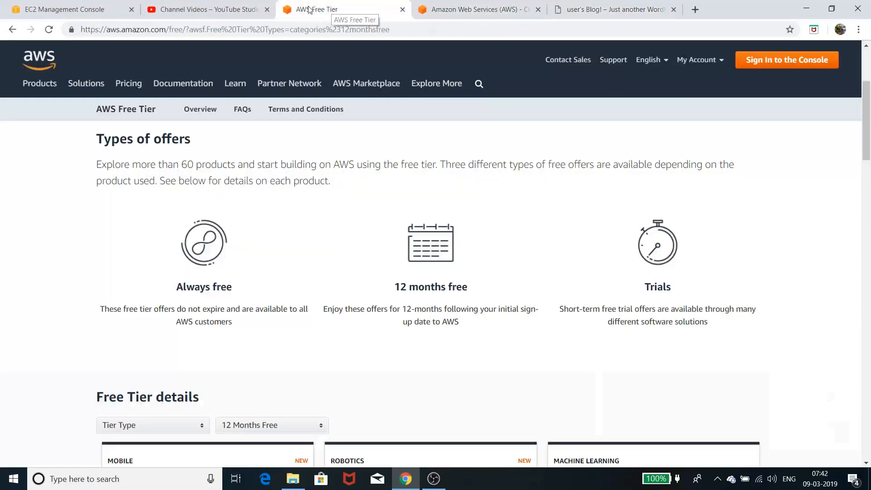
left_click(58, 17)
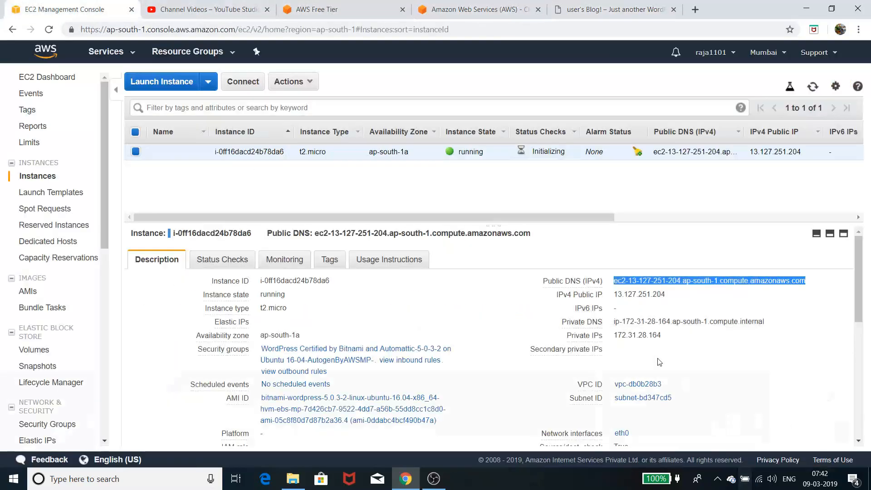
left_click(621, 303)
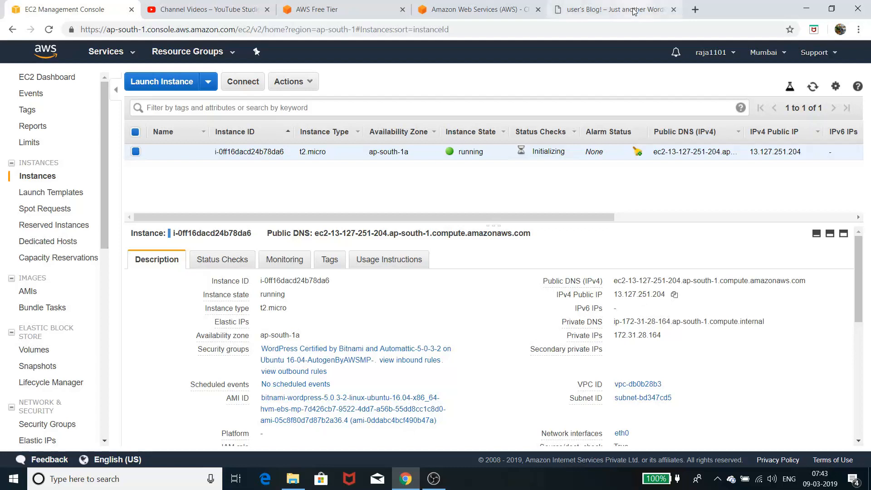
left_click(649, 12)
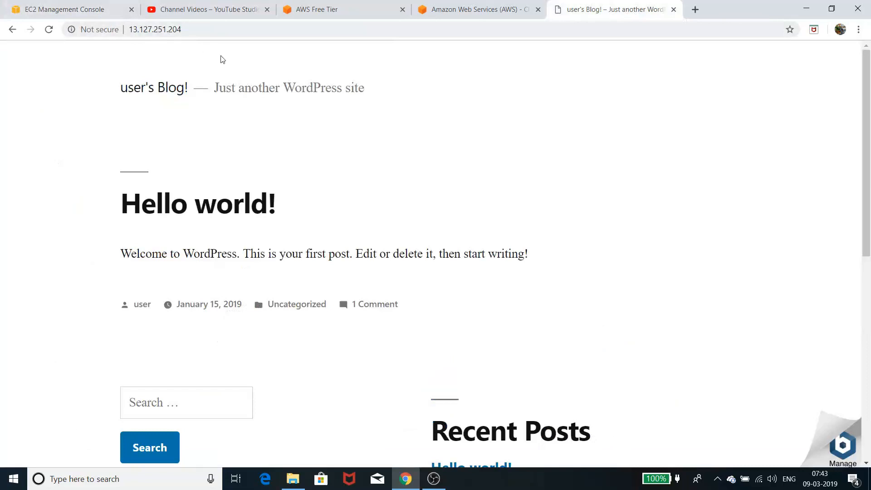
scroll(522, 335, "down", 9)
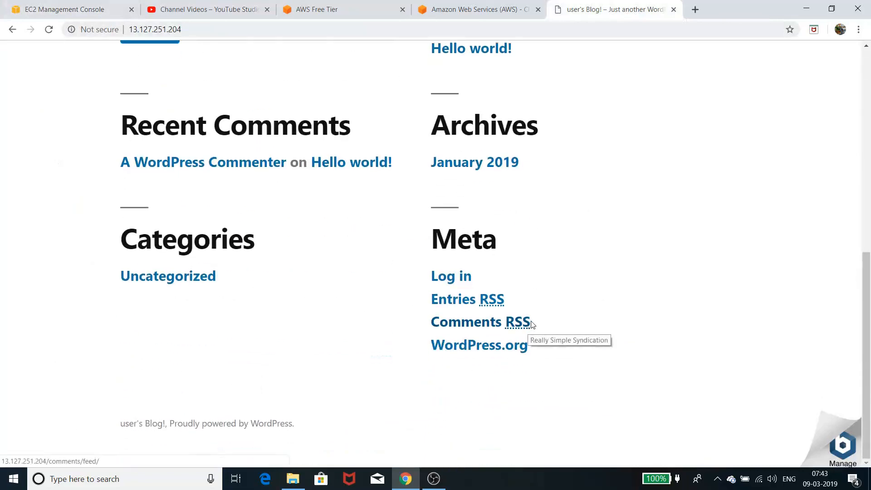
Return to the top of the blog's homepage and open its Bitnami Manage page
scroll(531, 325, "up", 10)
scroll(533, 324, "down", 4)
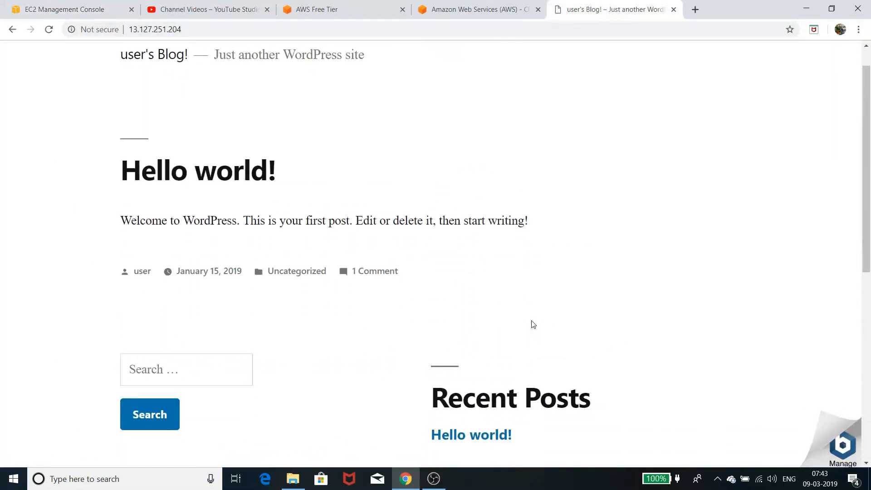
scroll(533, 324, "up", 4)
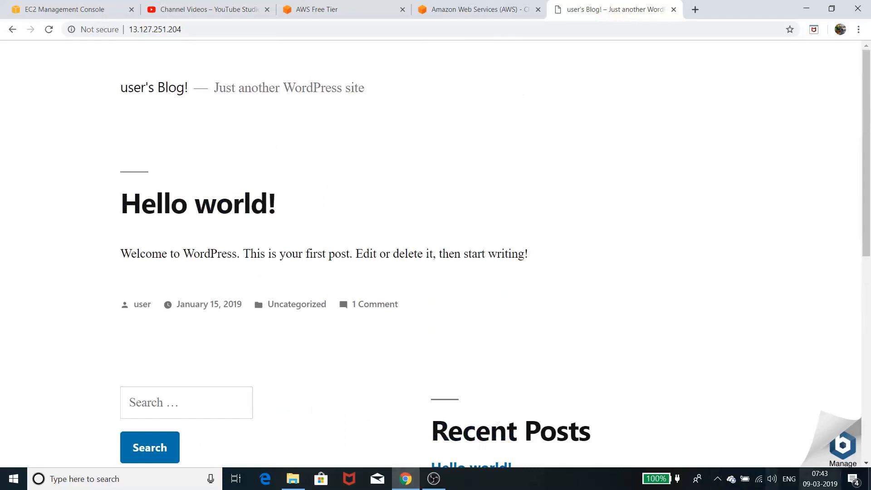
mouse_move(861, 437)
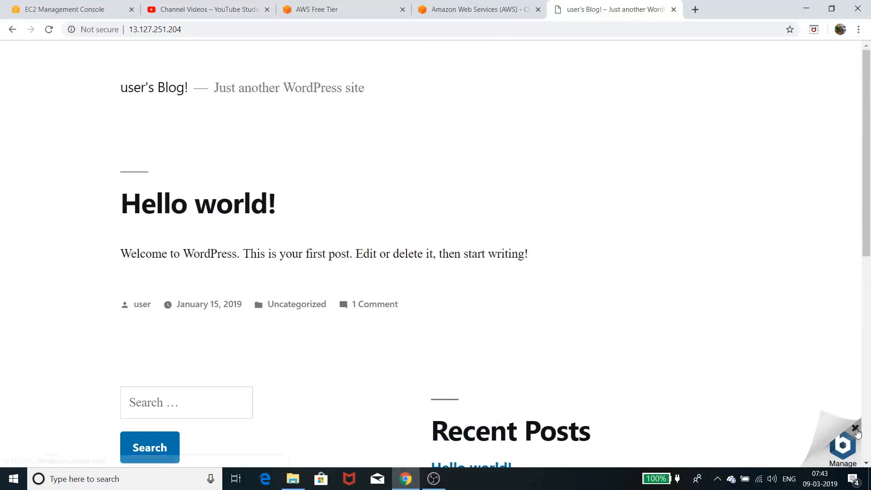
left_click(851, 449)
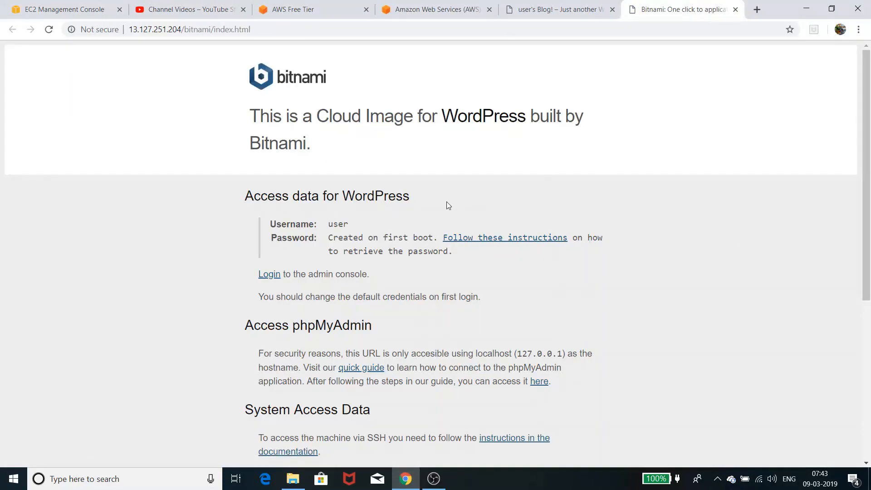
Examine the Bitnami page's WordPress, phpMyAdmin and system access data, plus its help and disabling sections, and go back to the blog
scroll(489, 236, "down", 3)
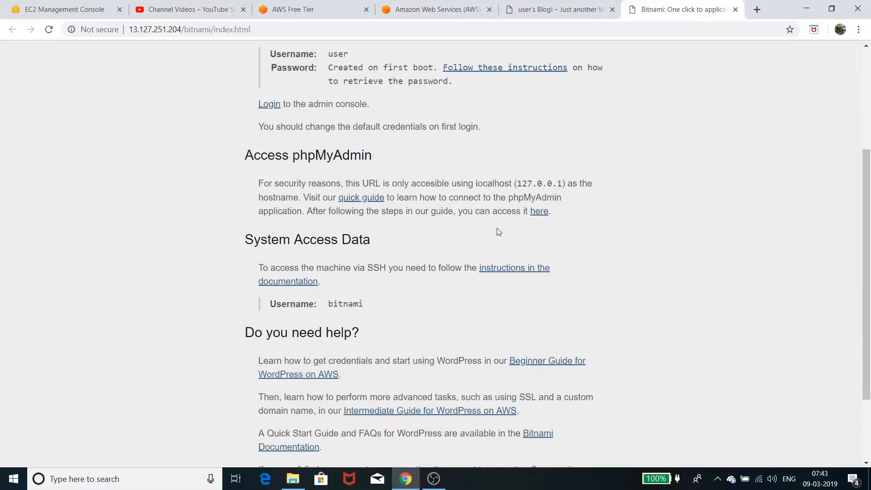
scroll(497, 227, "down", 2)
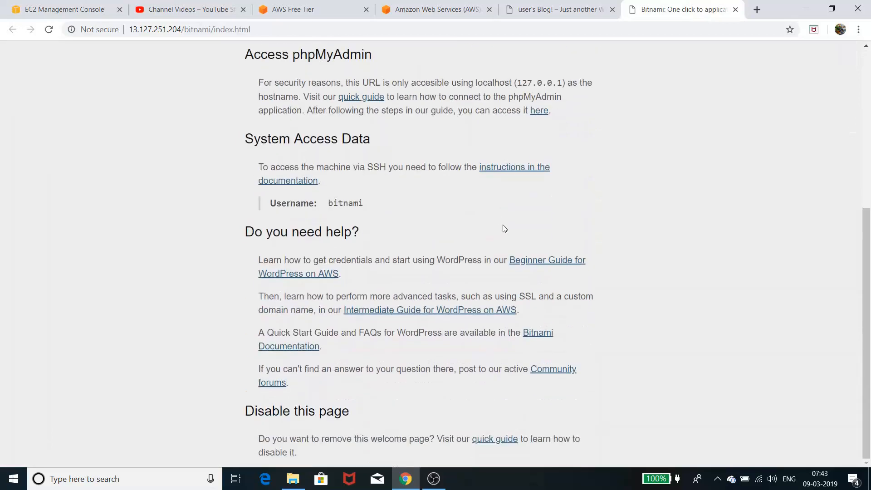
scroll(507, 227, "up", 5)
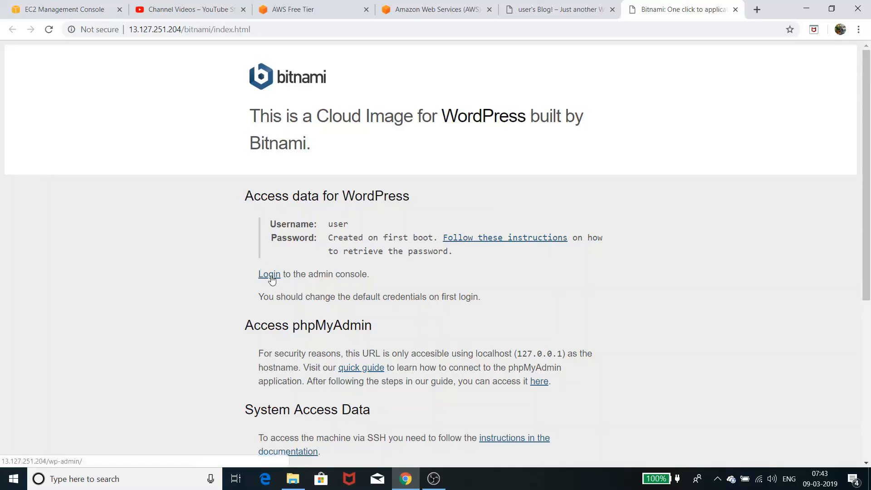
scroll(404, 318, "down", 1)
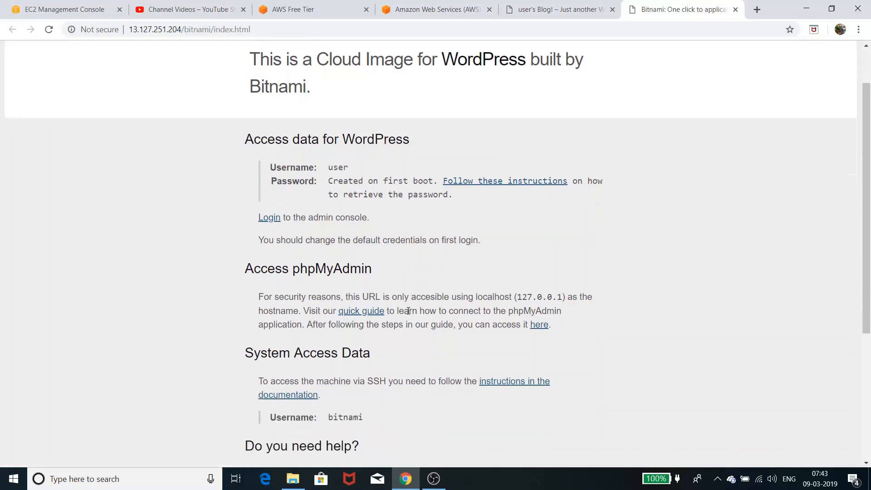
scroll(408, 311, "down", 1)
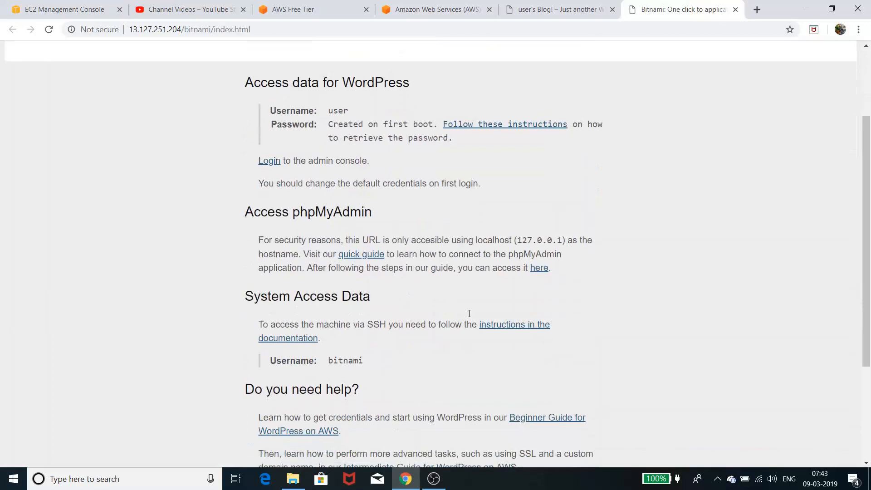
scroll(245, 324, "down", 3)
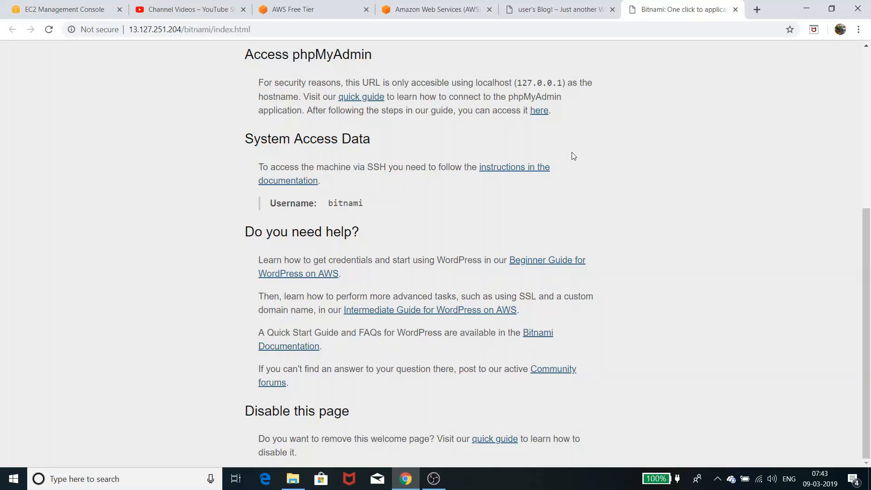
left_click(526, 12)
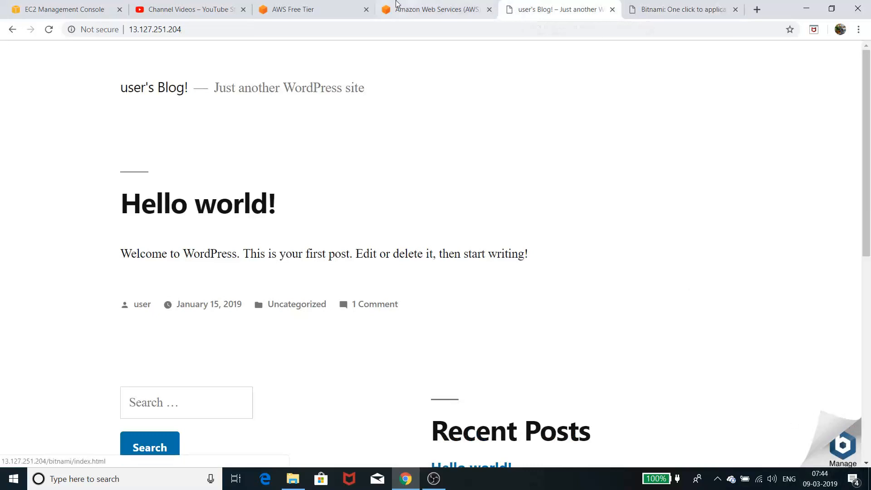
left_click(683, 10)
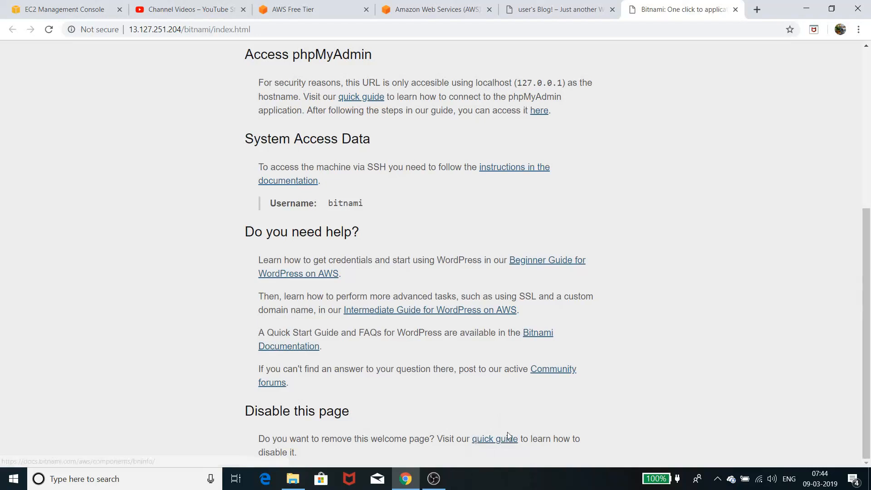
left_click(549, 6)
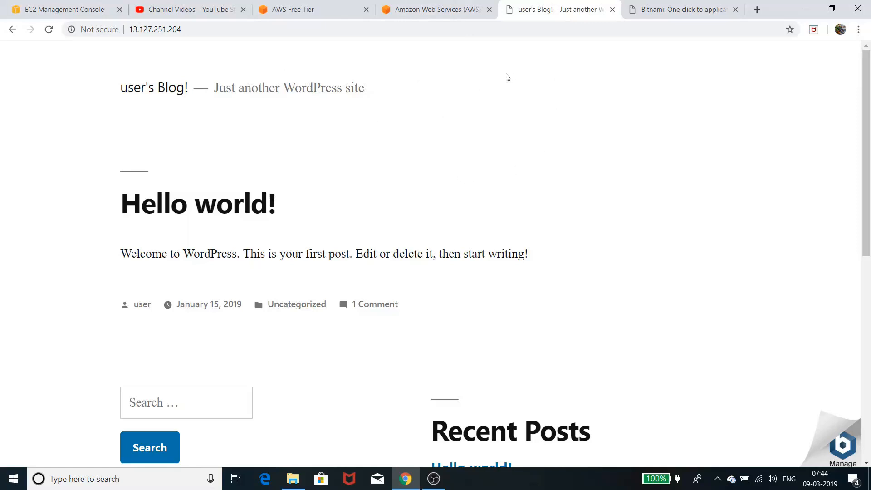
Switch to the EC2 Management Console and open the system log of the t2.micro instance
left_click(430, 8)
left_click(318, 10)
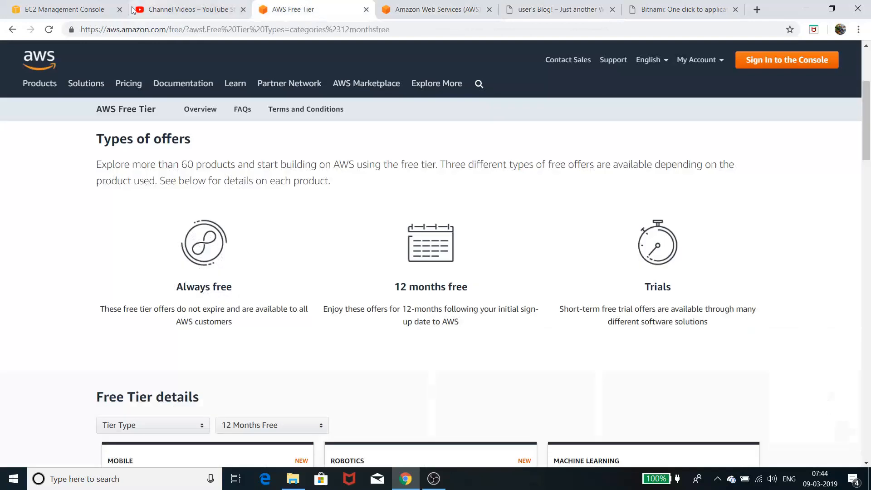
left_click(50, 9)
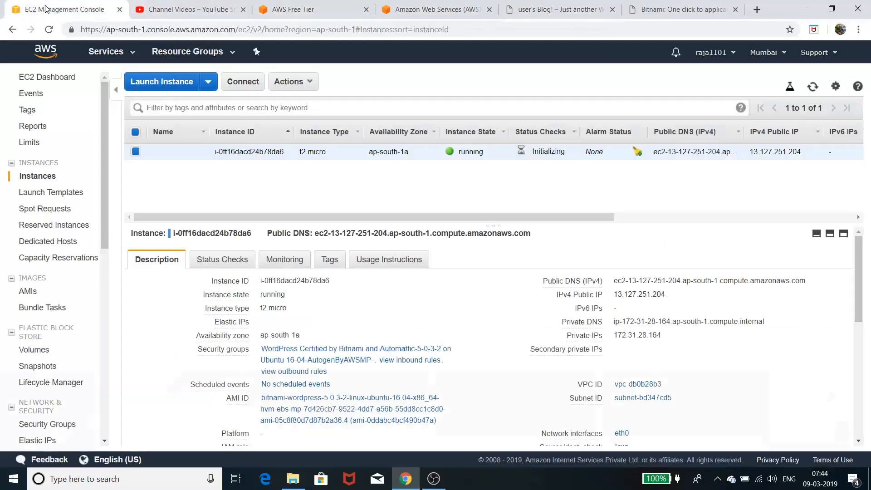
right_click(393, 152)
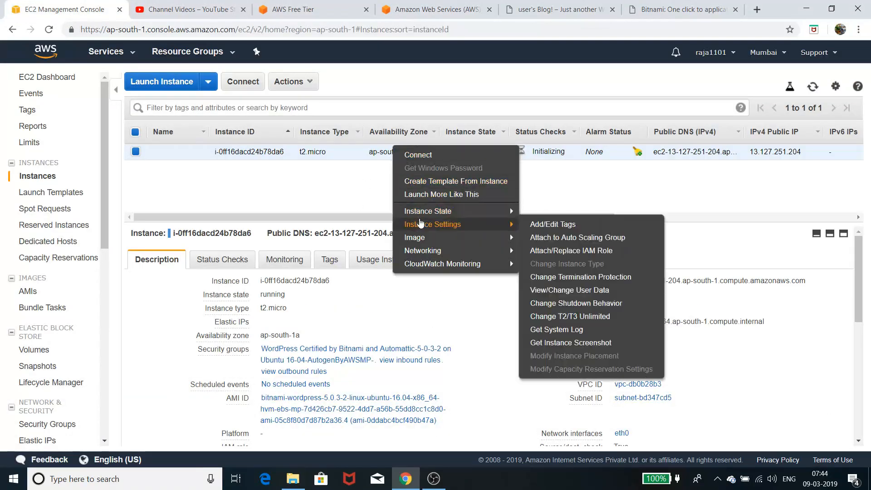
mouse_move(426, 214)
mouse_move(515, 242)
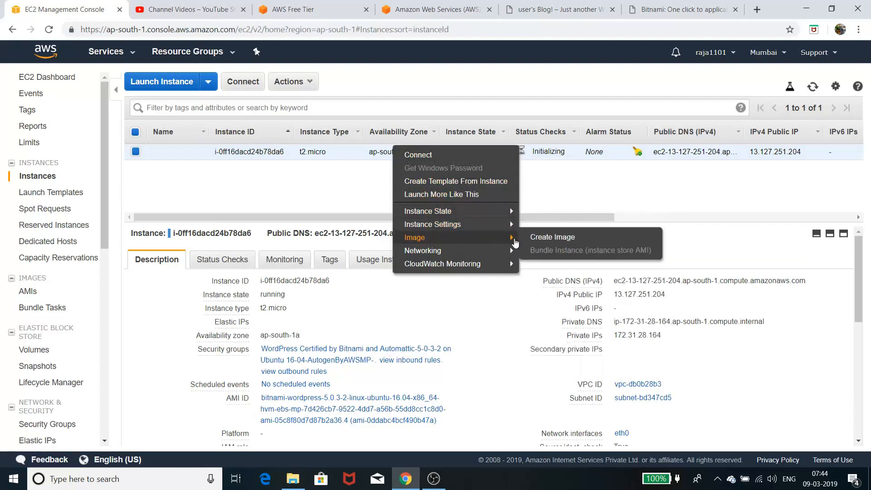
mouse_move(477, 224)
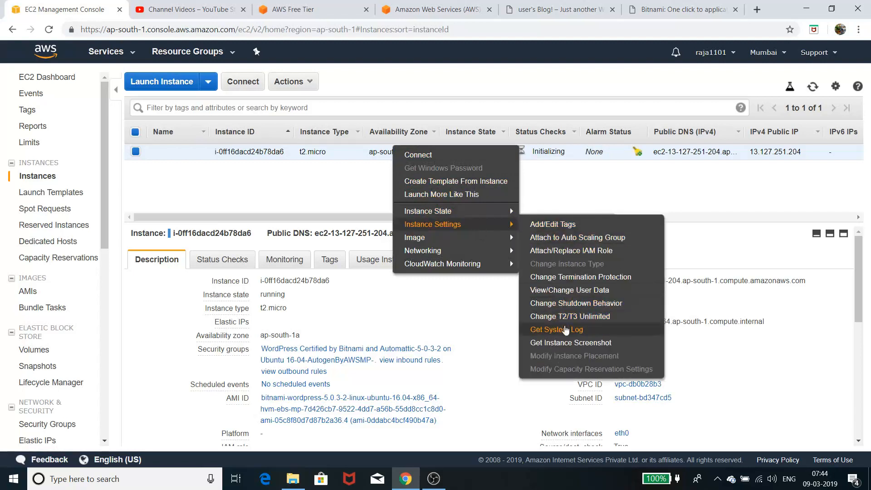
left_click(565, 331)
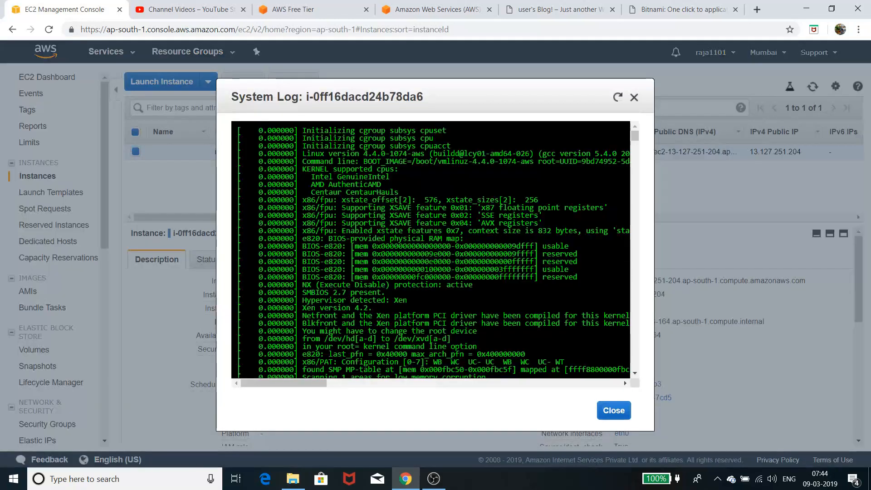
Find the Bitnami application password in the instance's system log and bring the whole password into view
scroll(449, 273, "down", 20)
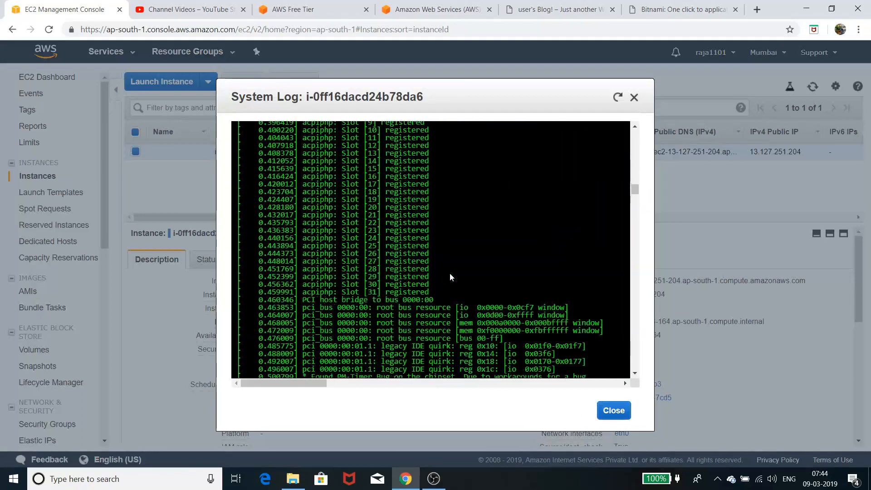
scroll(450, 273, "down", 20)
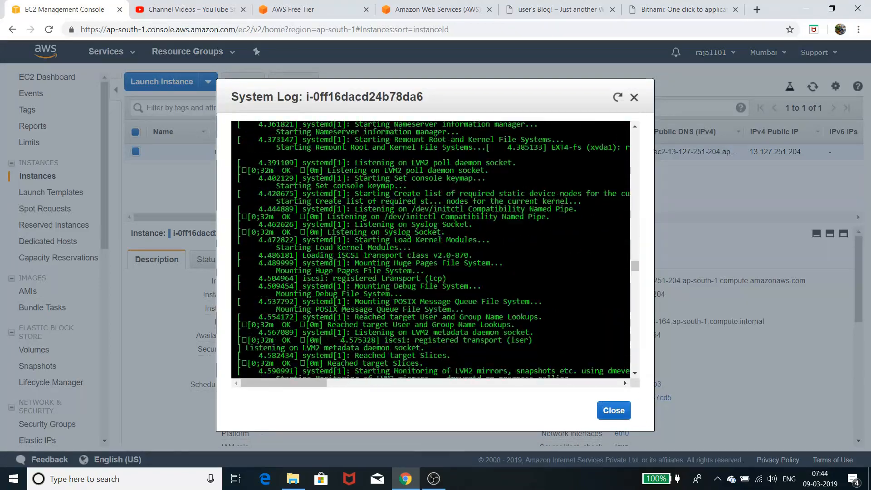
scroll(453, 276, "down", 20)
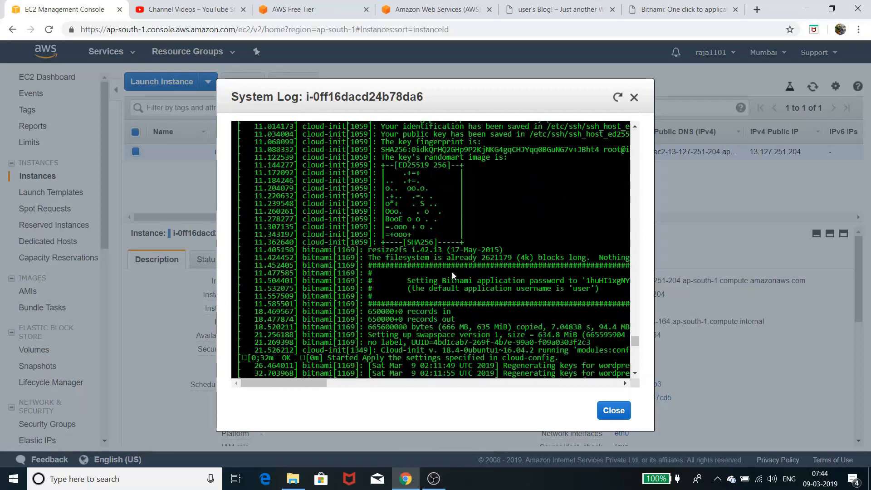
scroll(453, 276, "down", 20)
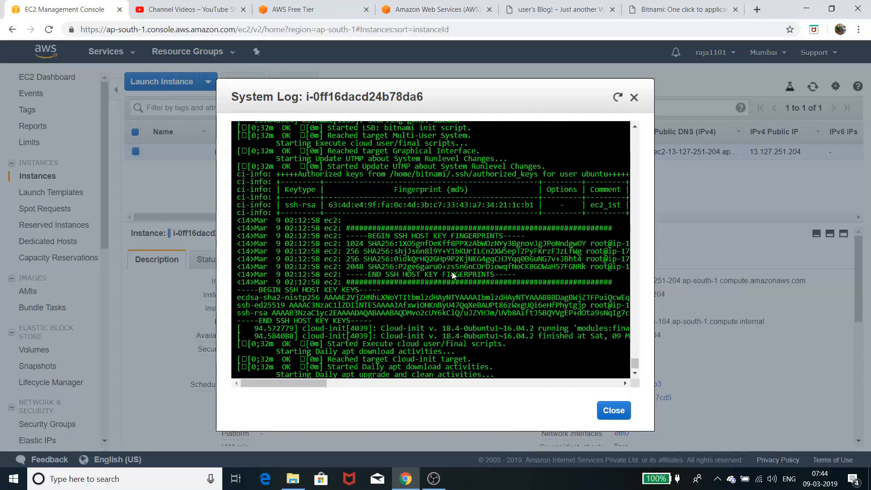
scroll(452, 274, "up", 6)
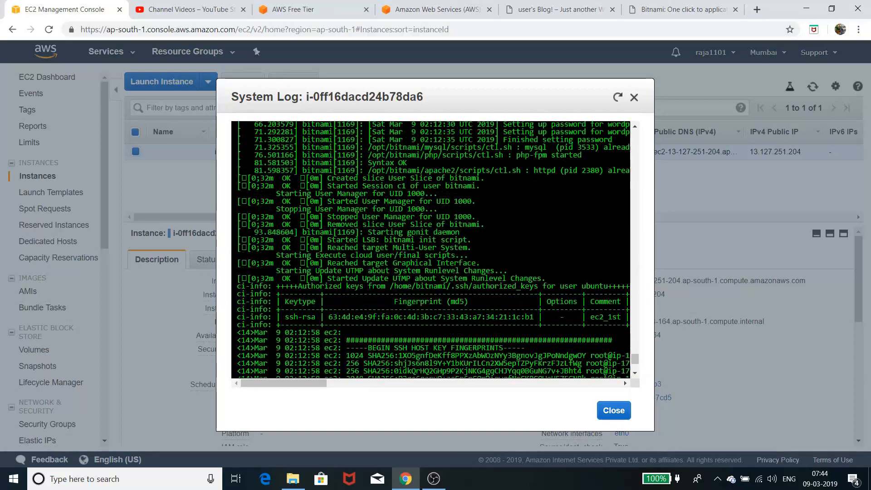
scroll(431, 250, "up", 10)
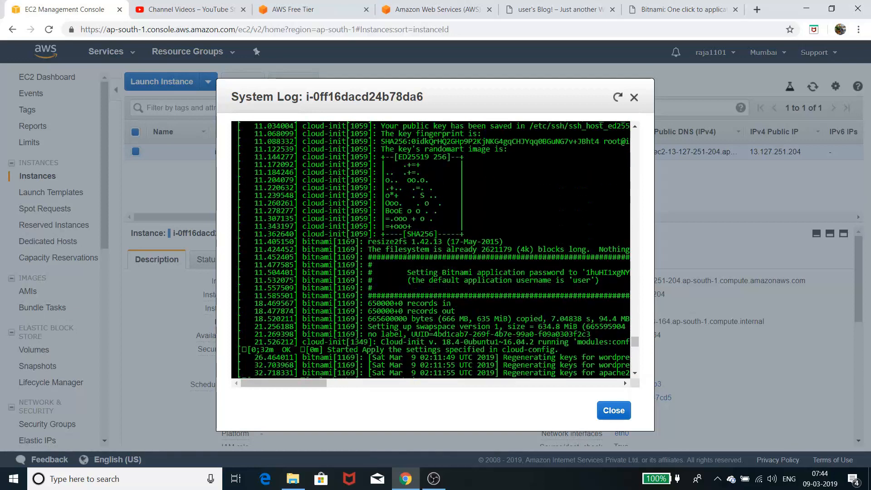
left_click_drag(307, 382, 360, 393)
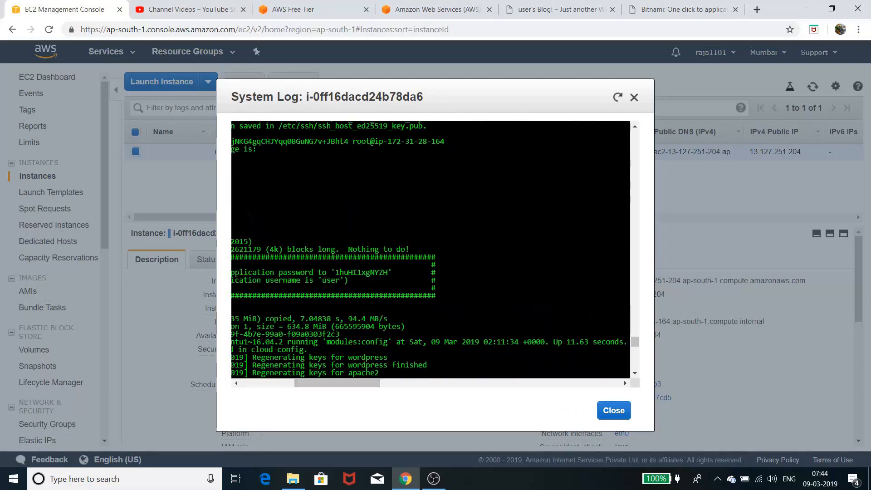
Copy the Bitnami application password from the system log and close the log
left_click_drag(339, 272, 384, 272)
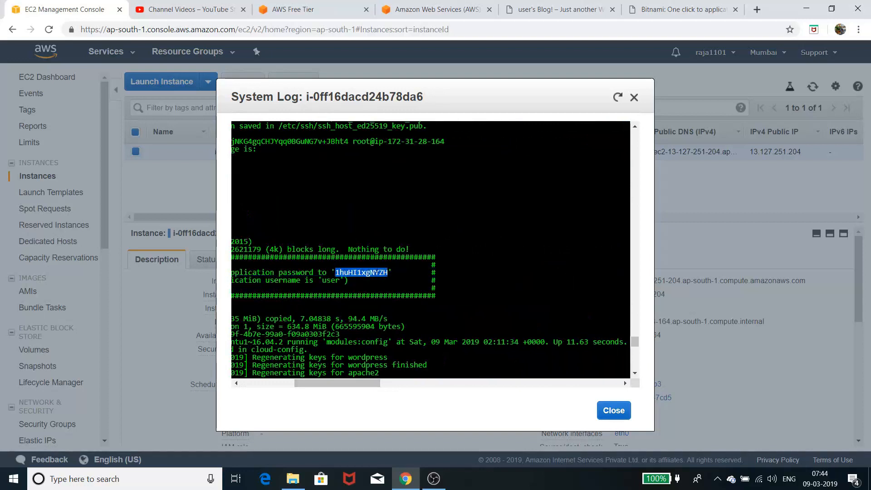
right_click(376, 268)
left_click(393, 278)
left_click(633, 97)
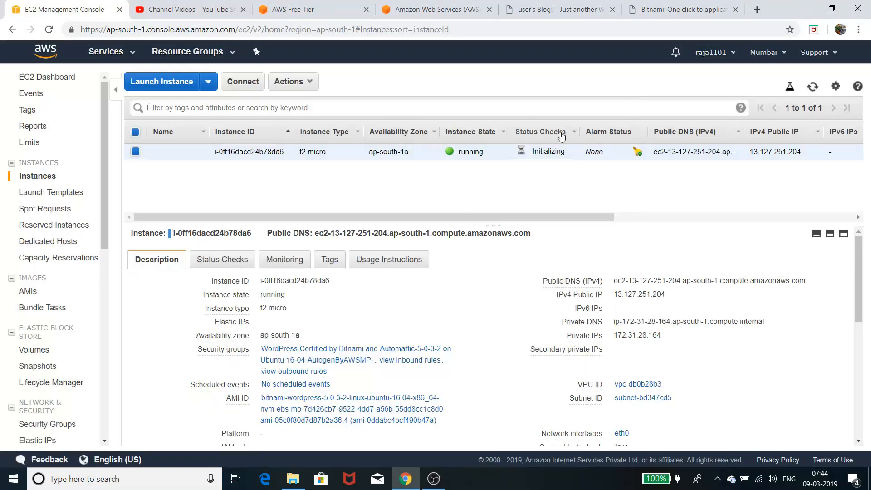
Return to the blog and open its WordPress admin login page at 13.127.251.204/wp-admin
left_click(671, 16)
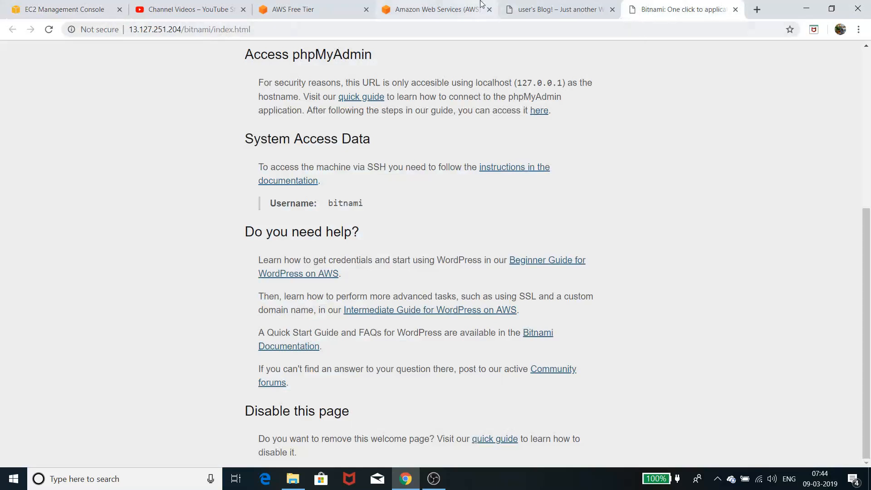
left_click(513, 10)
left_click(211, 28)
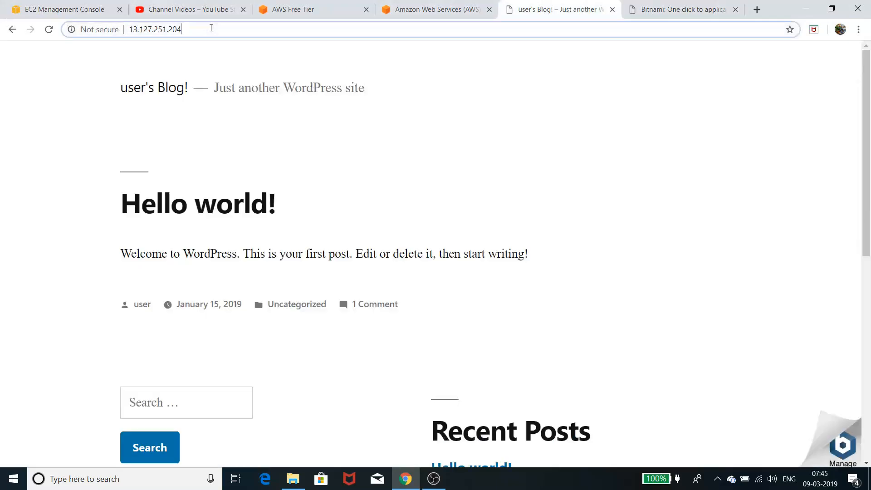
left_click(211, 28)
type("/")
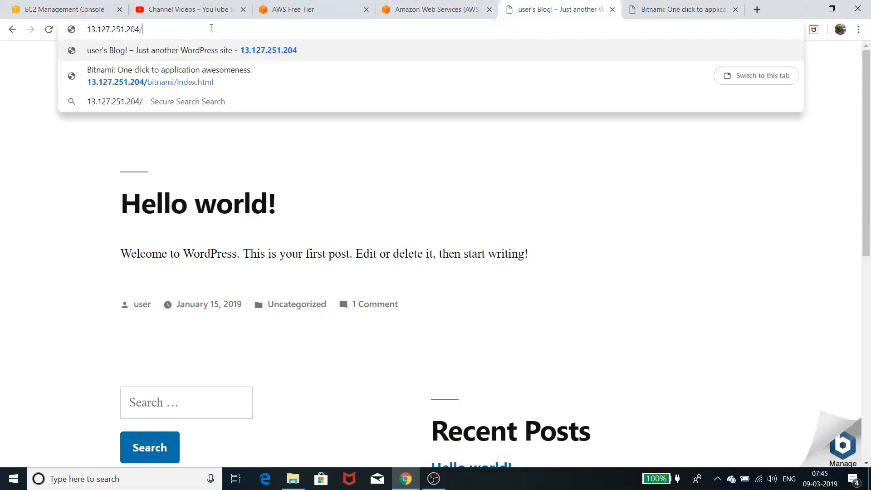
type("wp-a")
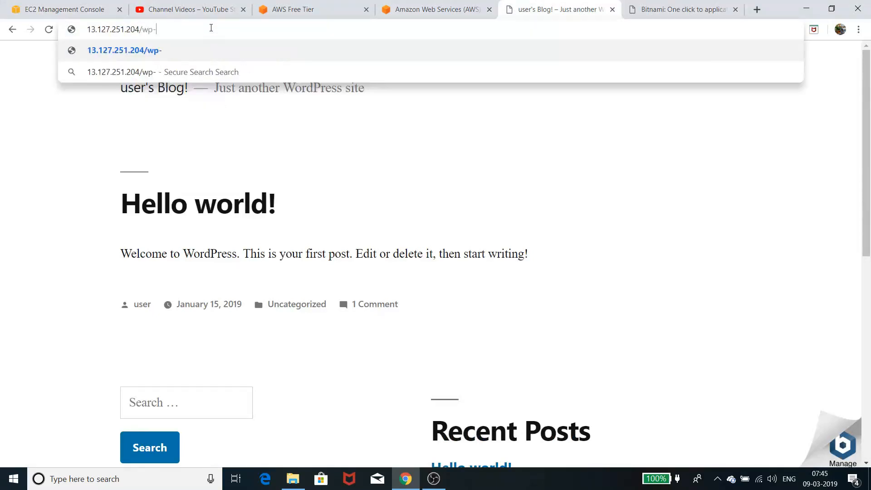
type("dmin")
key("Return")
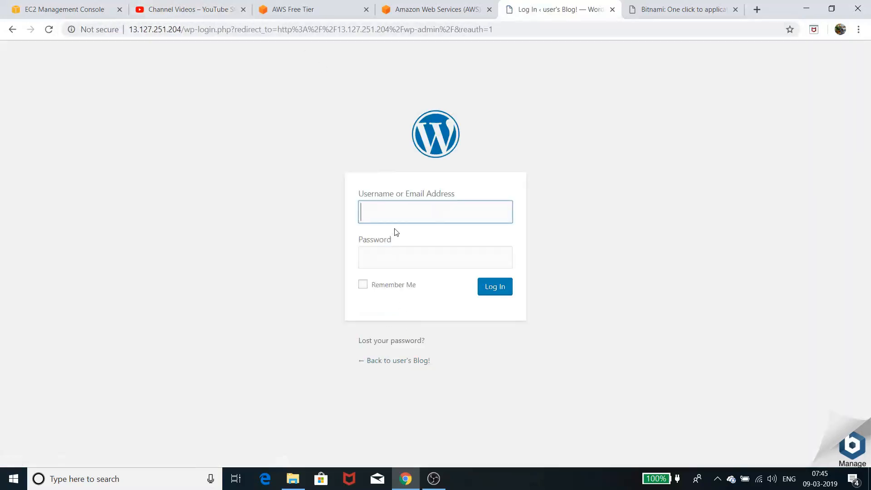
left_click(385, 259)
left_click(392, 210)
left_click(392, 211)
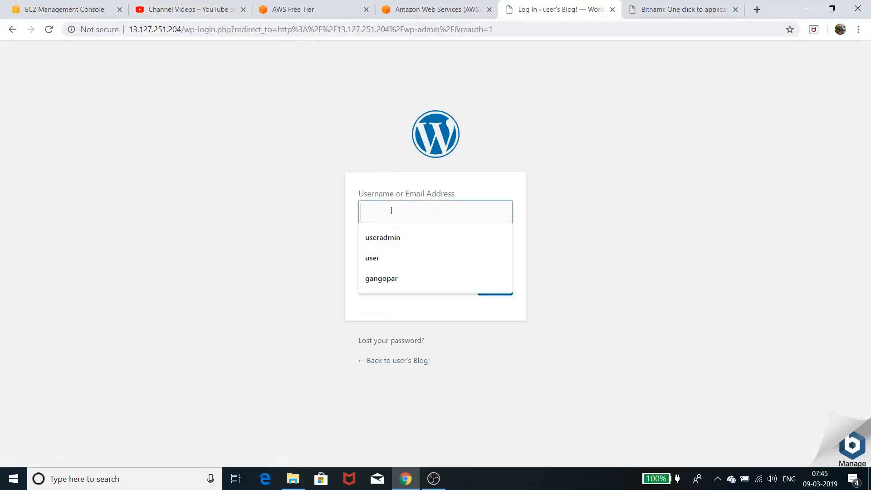
left_click(268, 159)
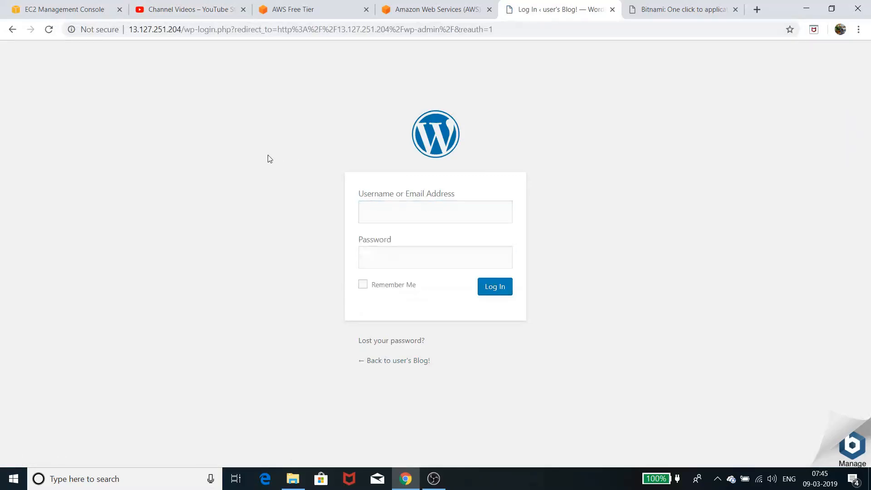
Log in to WordPress as "user" with the copied Bitnami application password, and decline saving the password in the browser
left_click(416, 219)
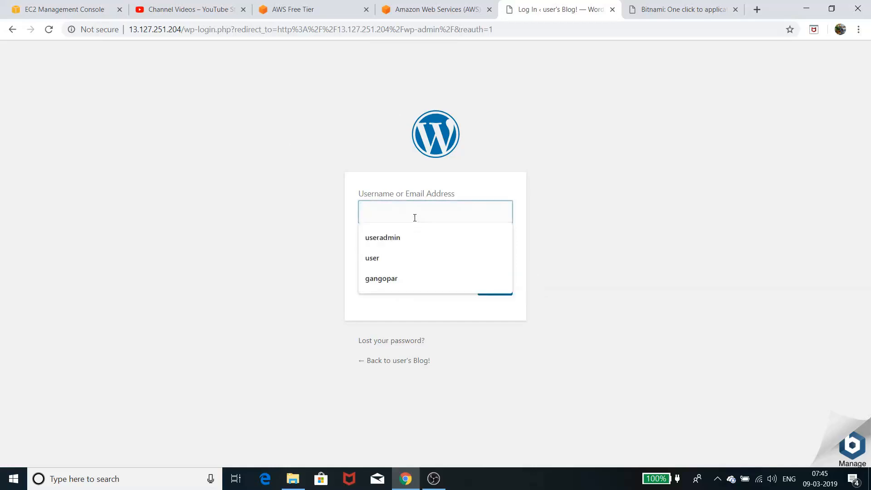
left_click(374, 260)
left_click(382, 264)
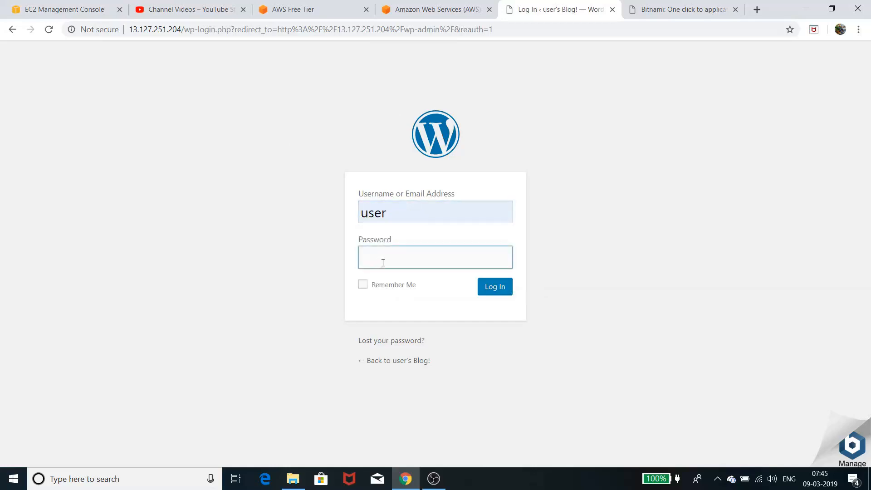
key("ctrl+v")
left_click(495, 286)
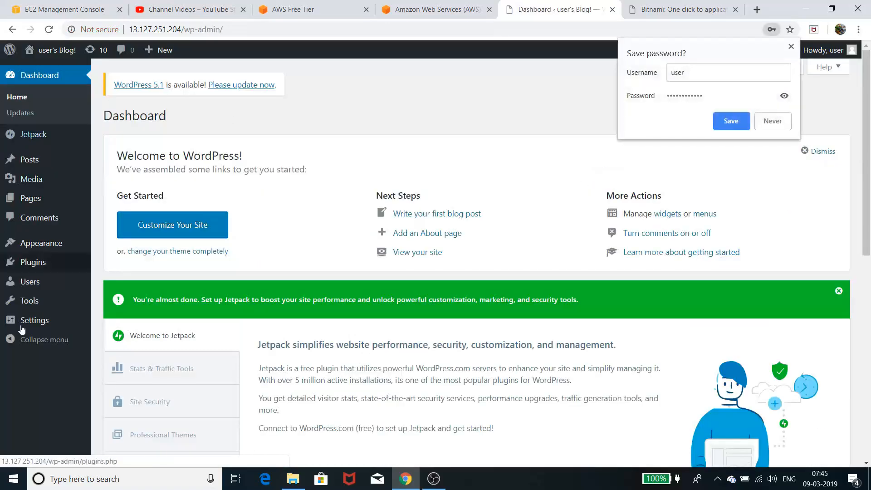
left_click(787, 124)
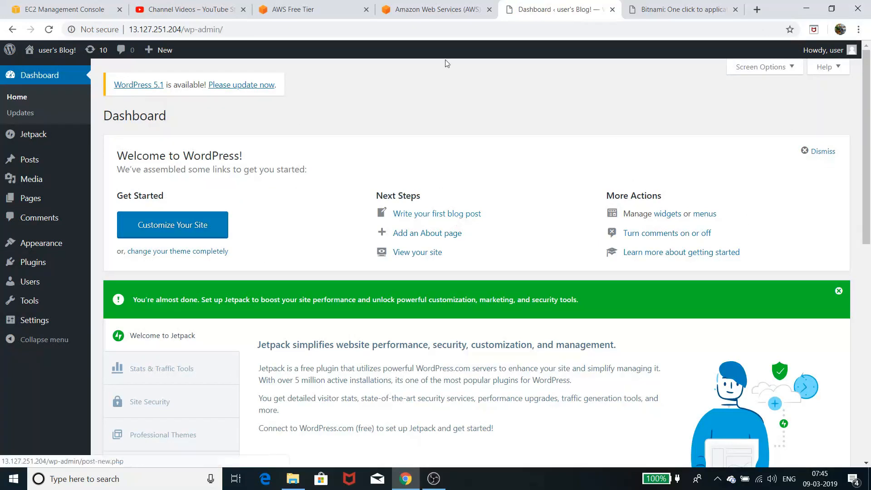
Open the WordPress dashboard home and look through its widgets down to the end of the page
left_click(17, 96)
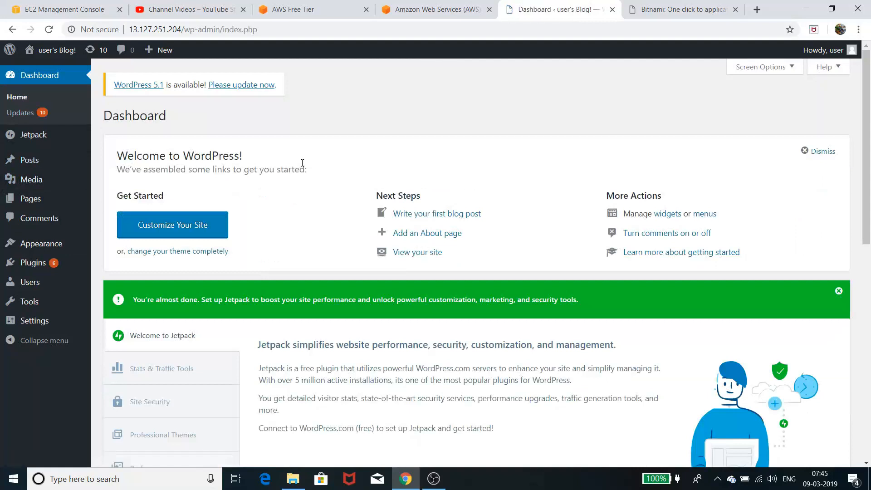
scroll(395, 279, "down", 10)
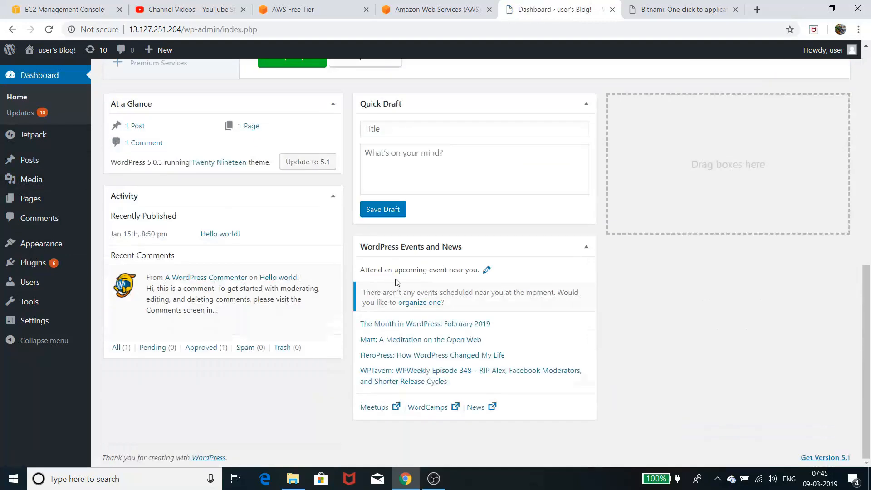
scroll(397, 282, "up", 10)
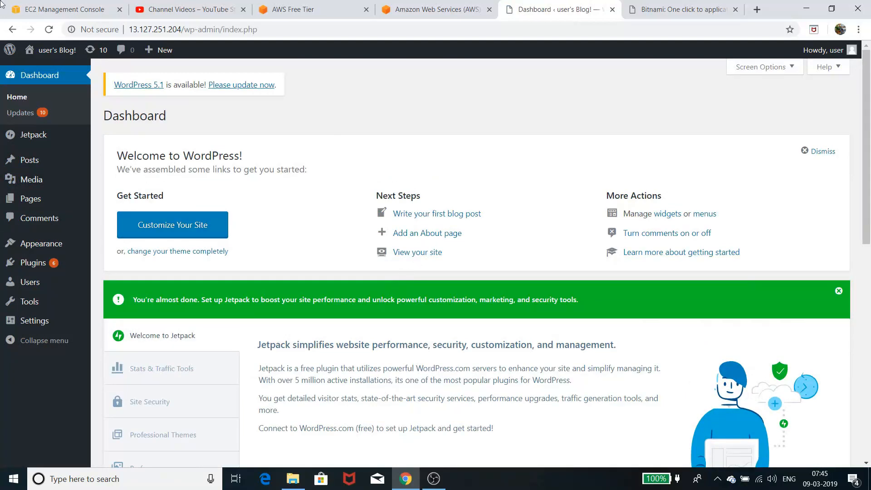
Browse the channel's uploaded website tutorials in YouTube Studio, and return to the WordPress dashboard
left_click(171, 12)
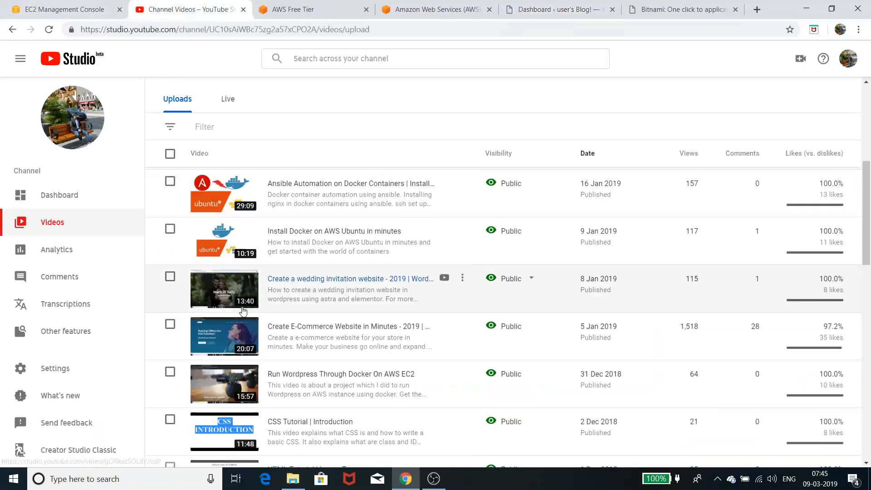
scroll(338, 277, "down", 1)
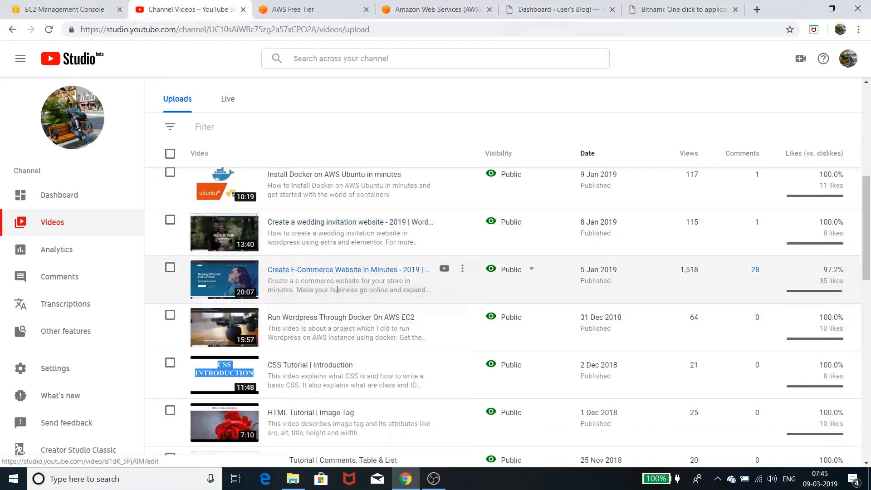
scroll(340, 291, "down", 8)
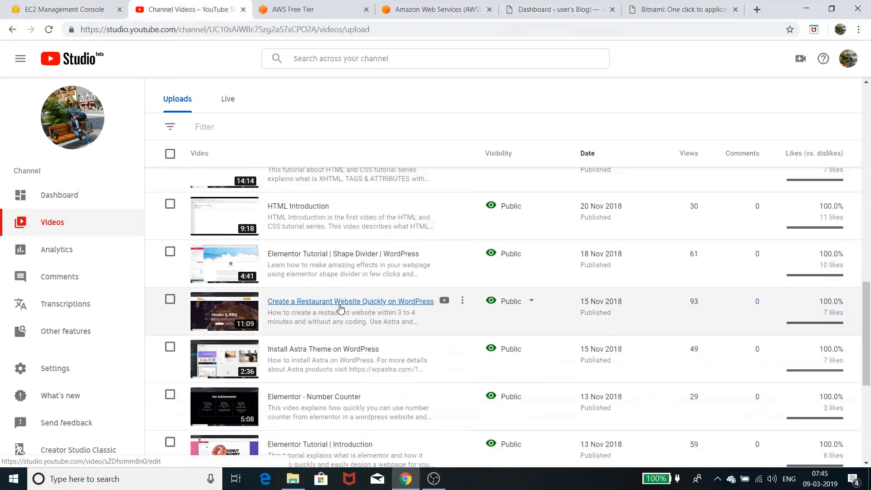
scroll(342, 304, "up", 15)
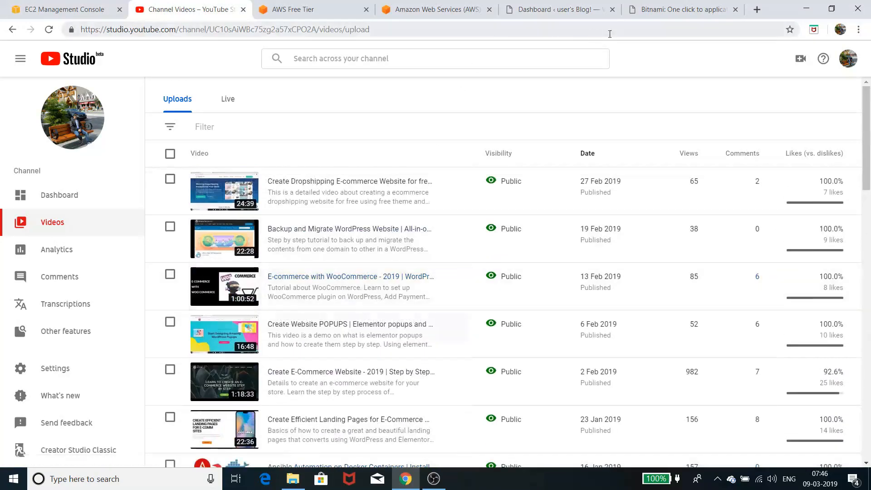
left_click(541, 9)
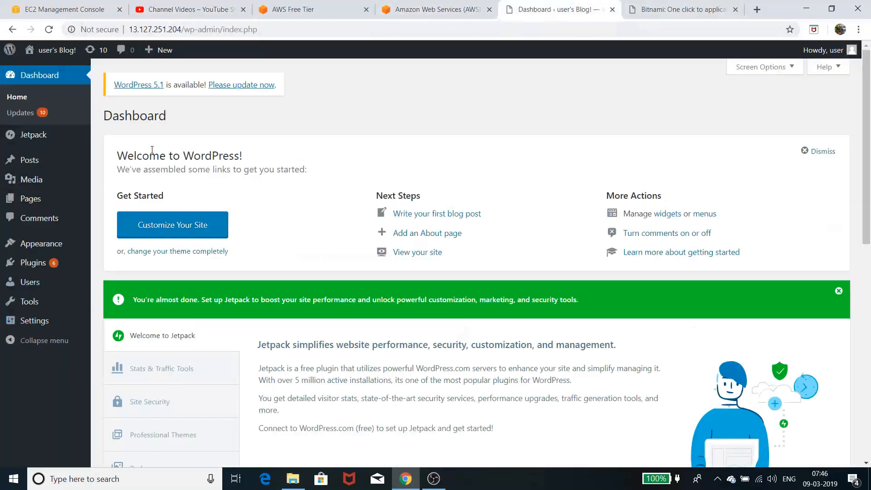
scroll(431, 390, "down", 3)
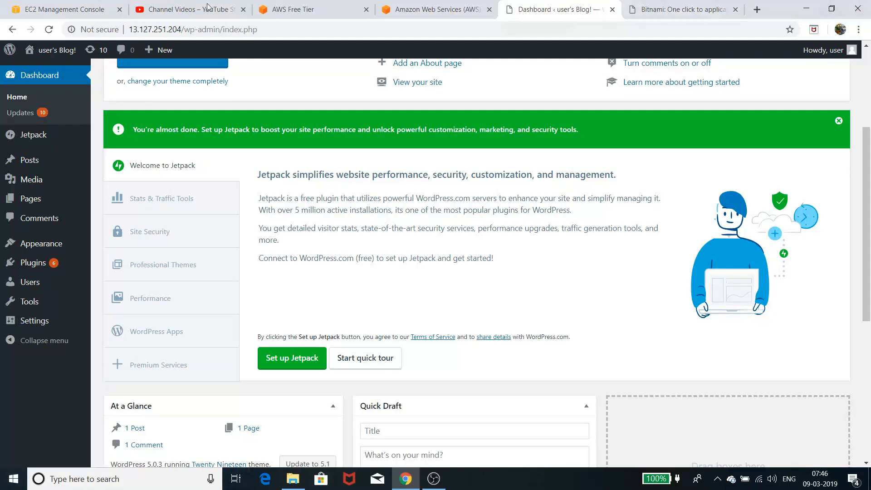
Switch to the EC2 Management Console and allocate a new Elastic IP address with VPC scope
left_click(66, 10)
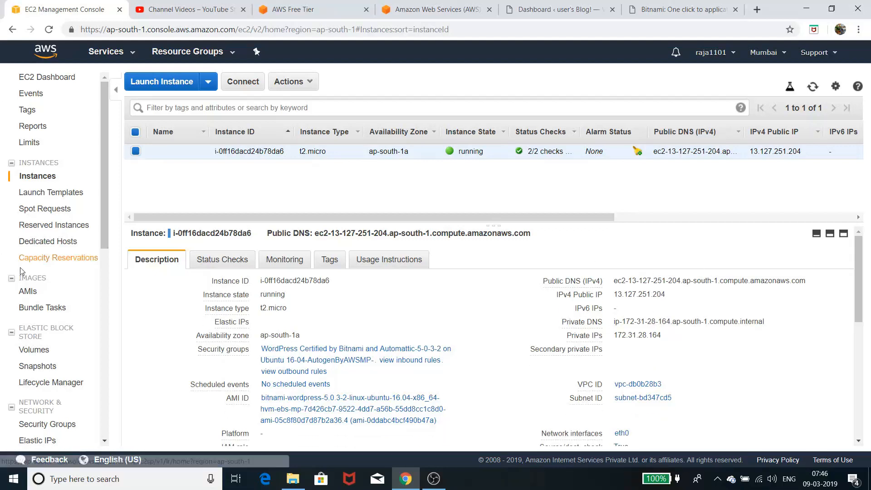
scroll(45, 250, "down", 2)
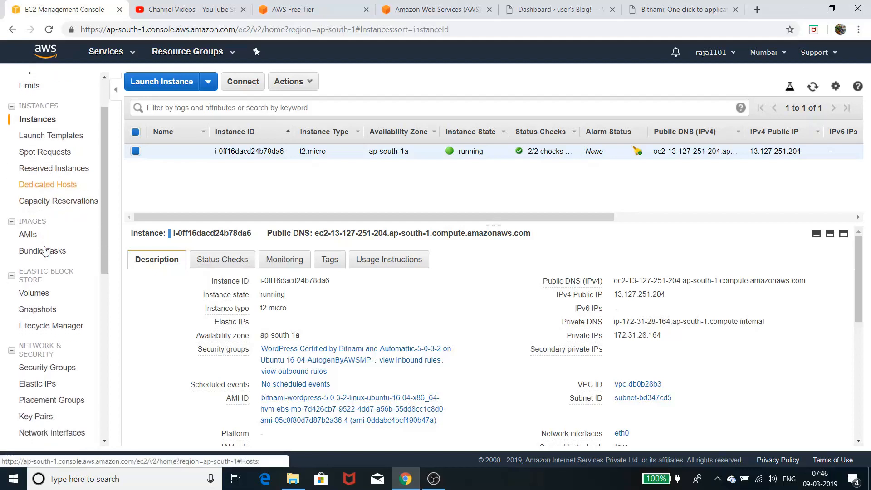
left_click(39, 385)
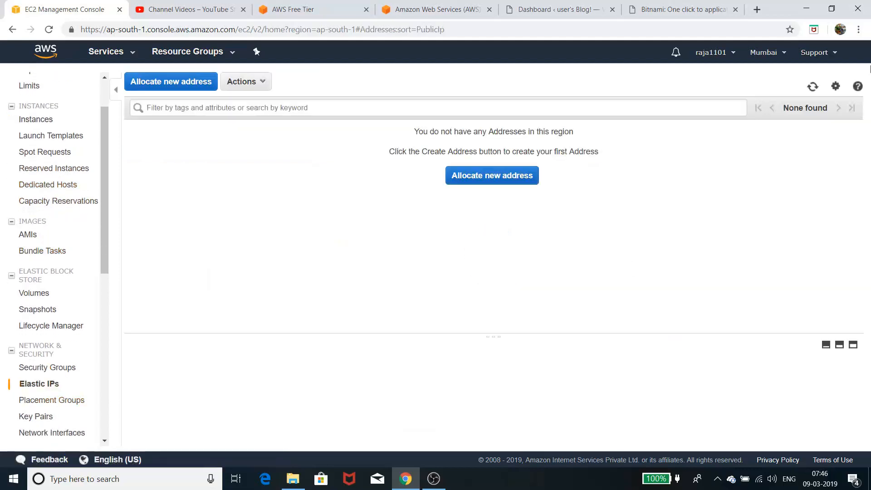
left_click(505, 181)
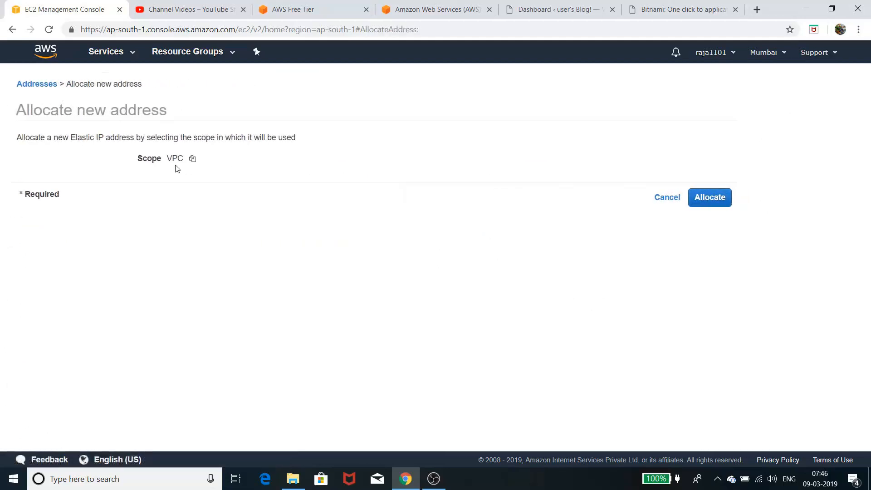
left_click(723, 201)
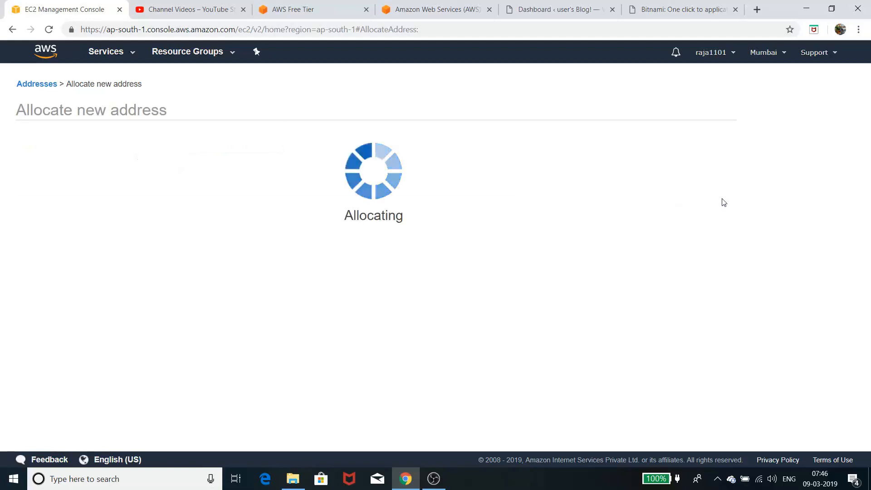
left_click(538, 215)
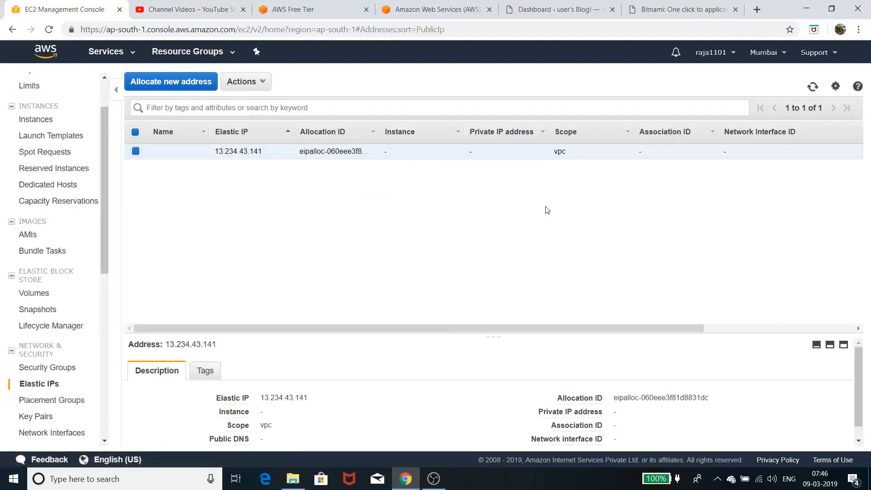
Associate the new Elastic IP address with the running instance i-0ff16dacd24b78da6
right_click(412, 156)
left_click(430, 168)
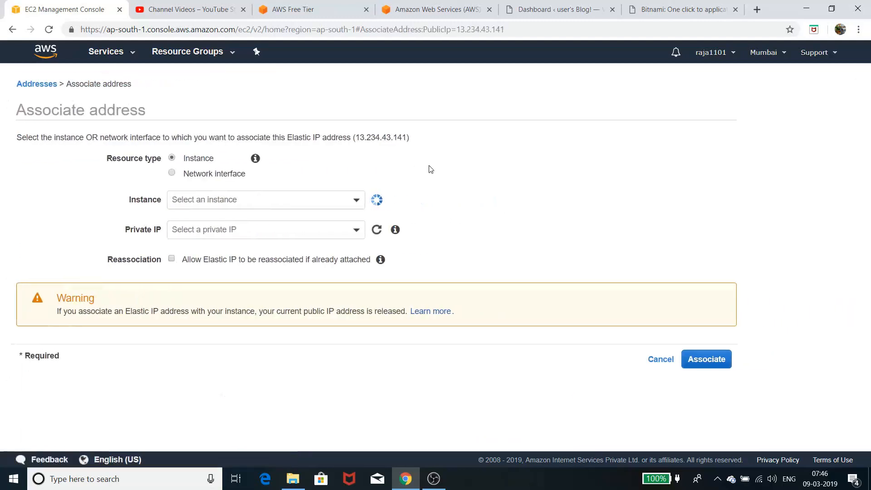
left_click(354, 202)
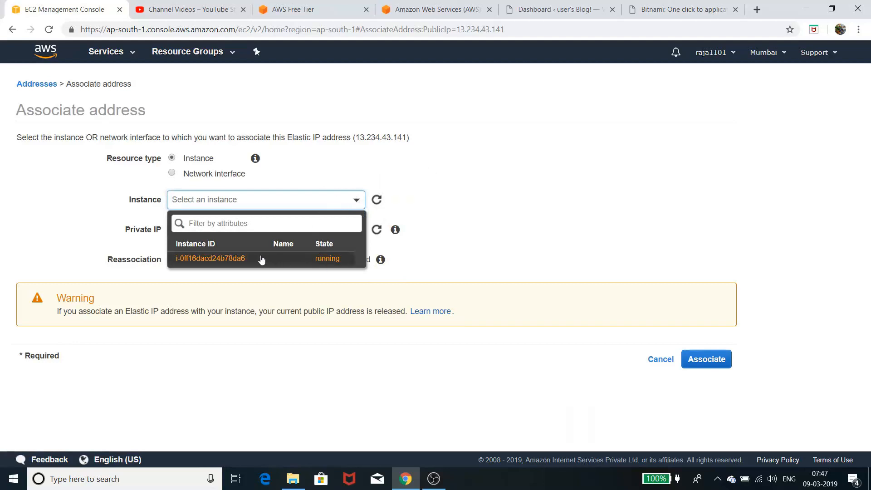
left_click(306, 258)
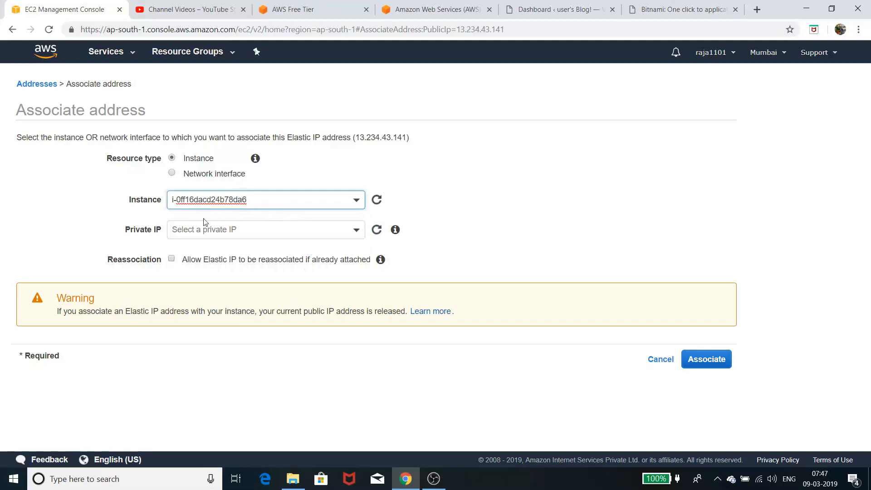
left_click(711, 360)
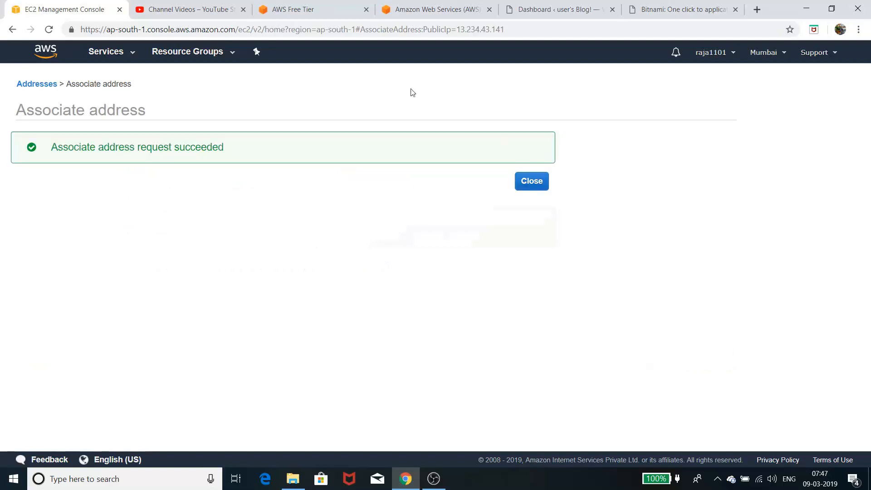
Open the running instances list from the EC2 dashboard and examine the instance's IP addresses and other details
left_click(107, 52)
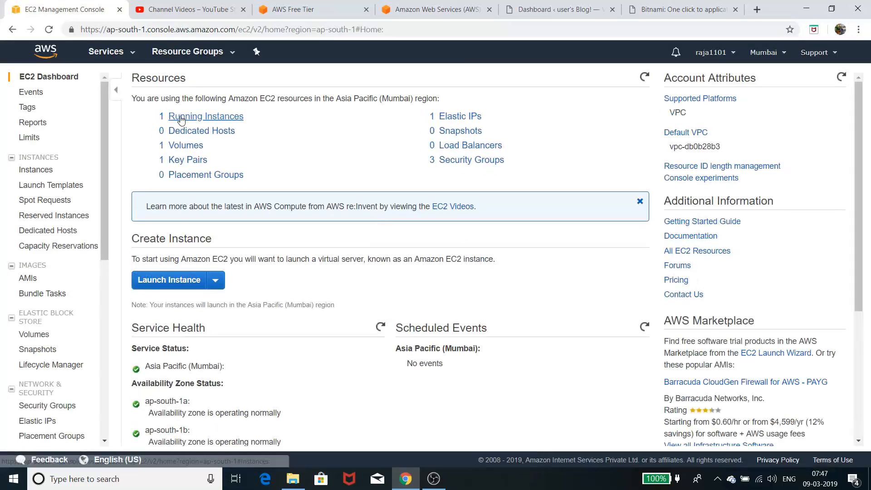
left_click(177, 116)
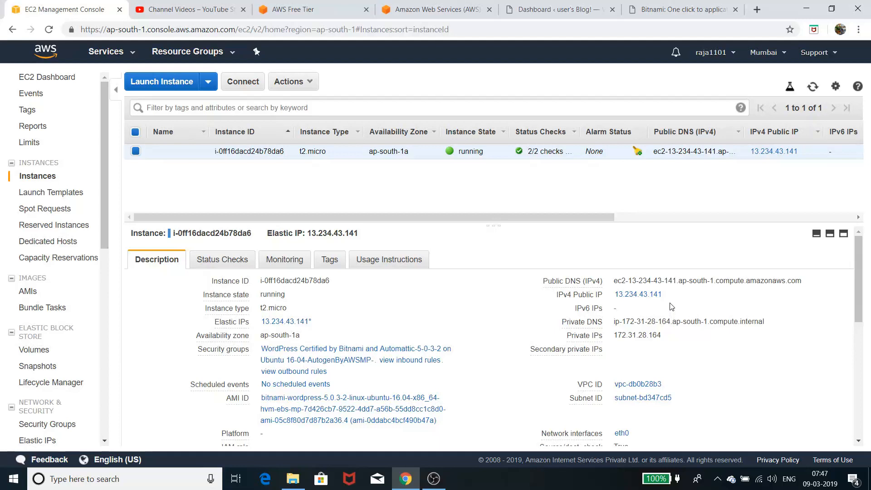
scroll(671, 307, "down", 3)
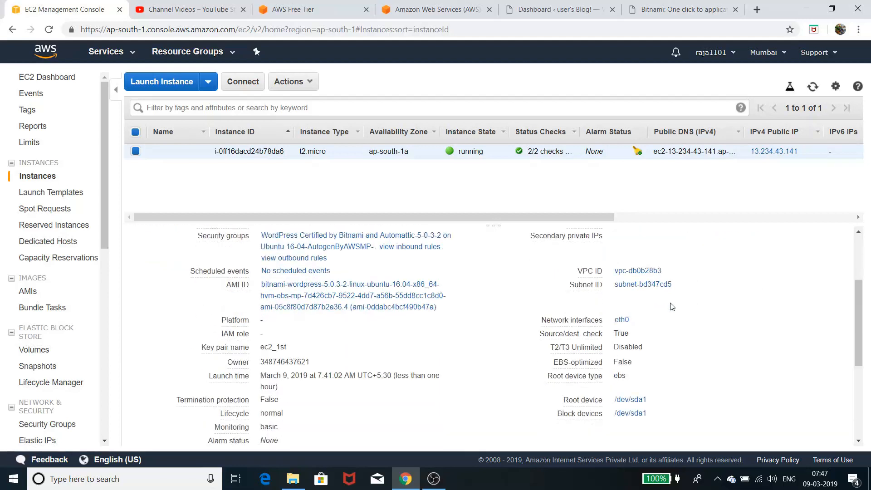
scroll(672, 307, "up", 3)
Open the Elastic IPs page in a separate browser tab, check the address's instance association, and return to the instances list
right_click(32, 440)
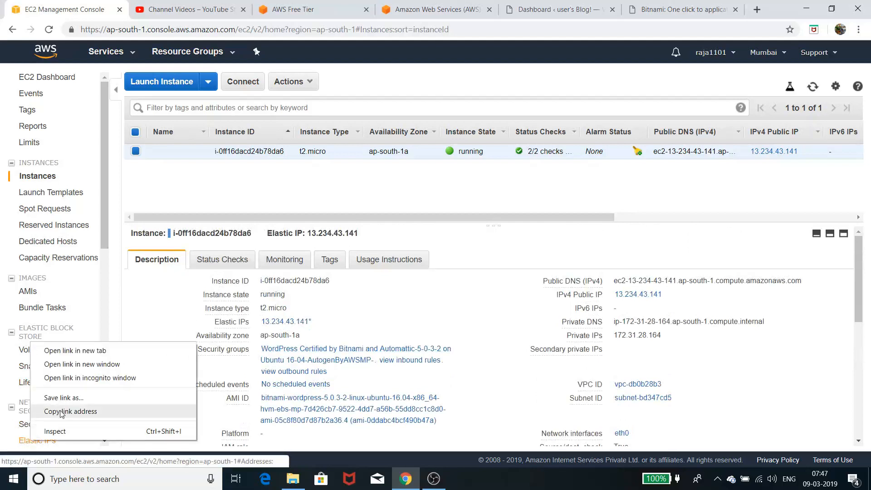
left_click(105, 350)
left_click(150, 6)
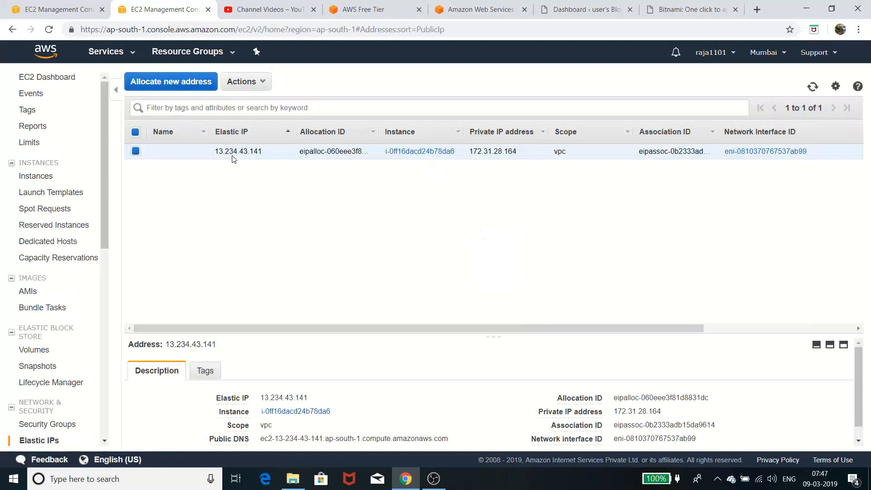
left_click(103, 2)
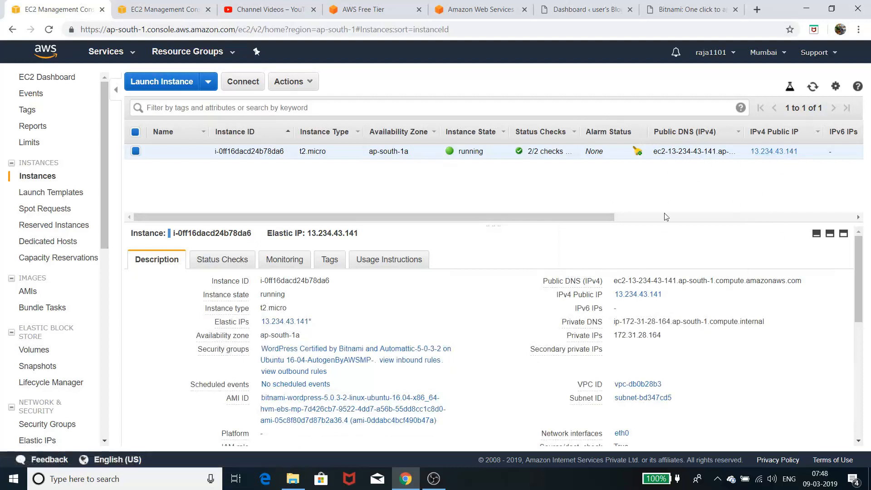
View the instance state options for the t2.micro instance, including Stop and Terminate, without applying any of them
right_click(370, 153)
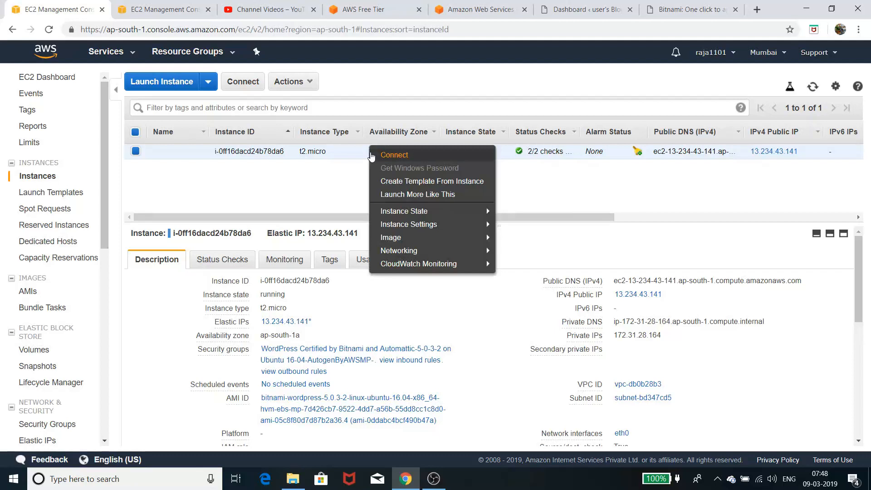
mouse_move(389, 213)
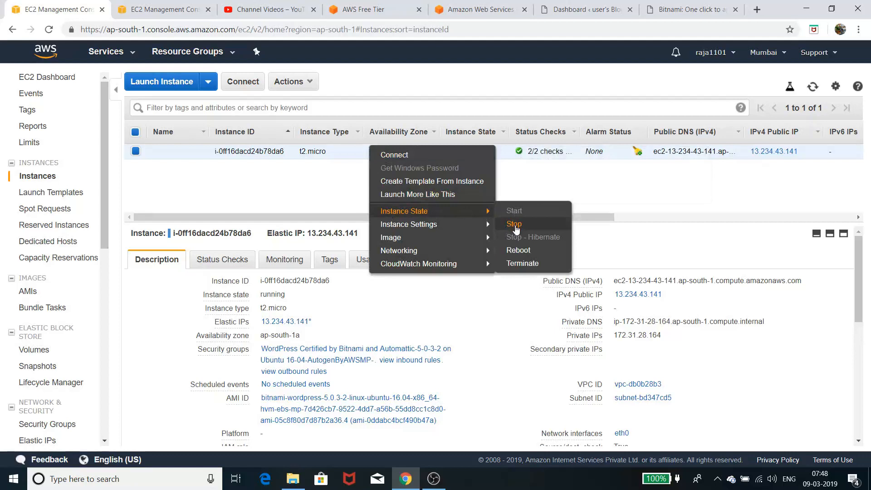
left_click(286, 171)
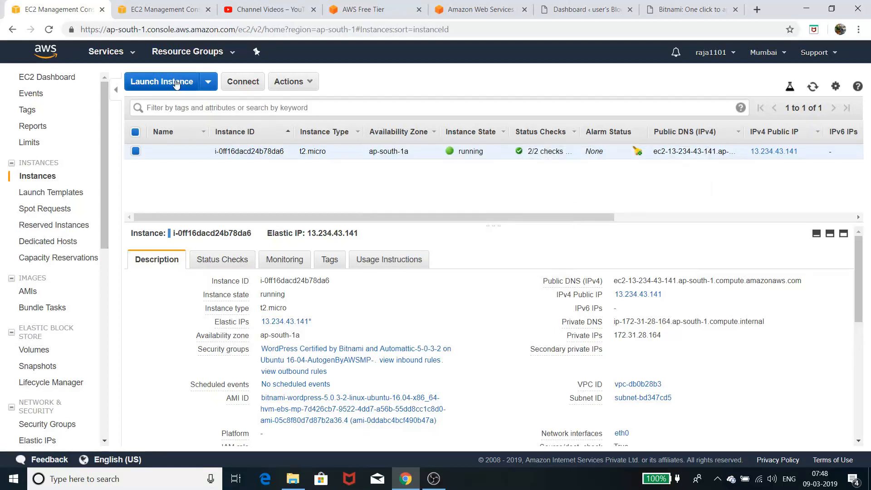
Go back to the EC2 service dashboard and open the list of running instances again
left_click(106, 51)
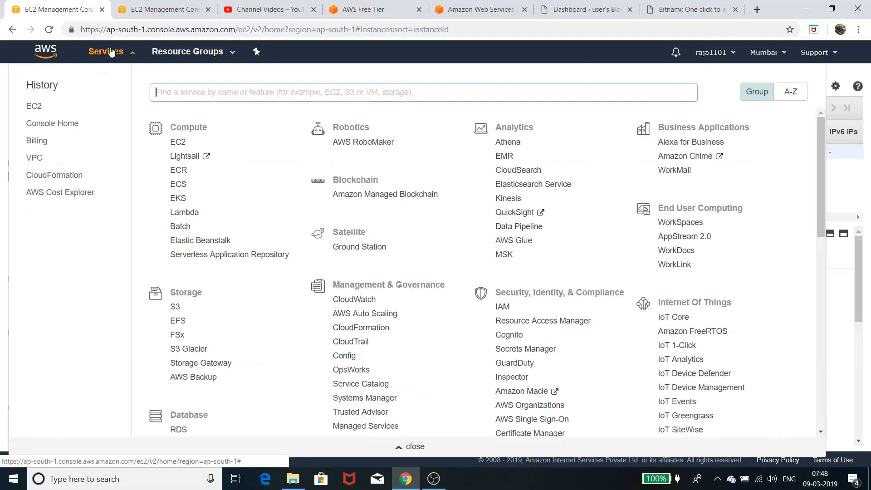
left_click(177, 142)
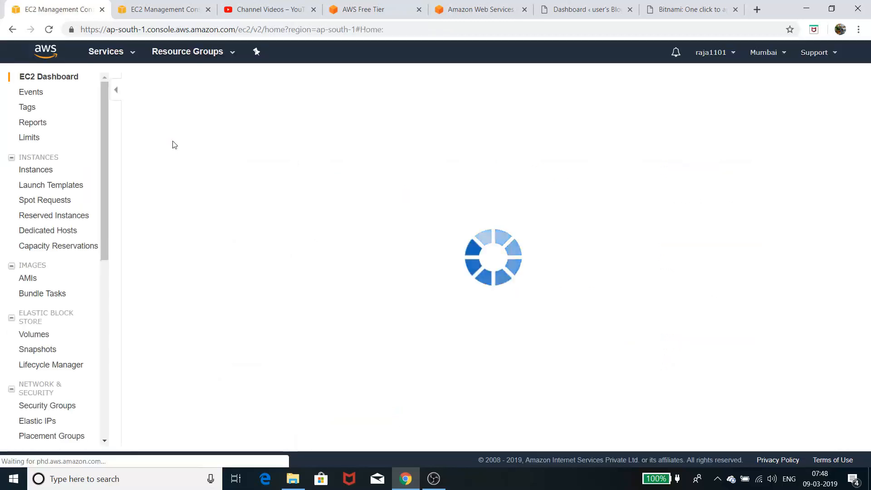
left_click(192, 119)
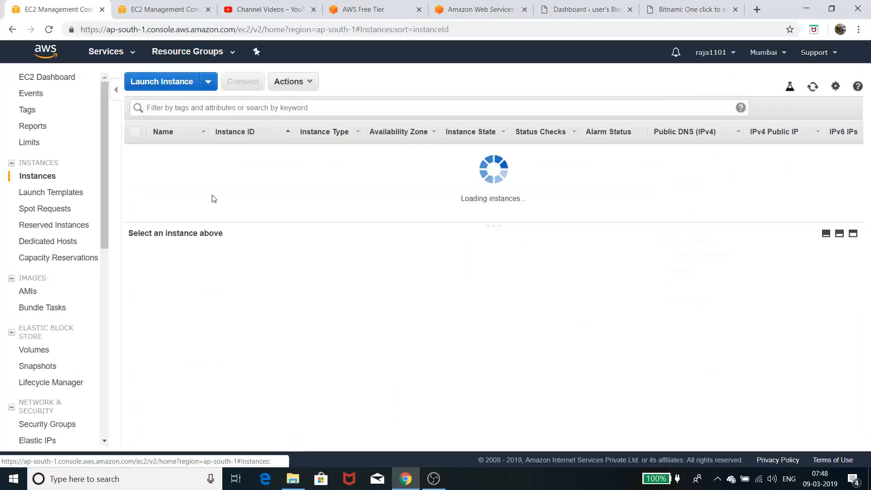
Stop the running t2.micro instance, confirm the stop, and reload the instances page to update its state
right_click(352, 154)
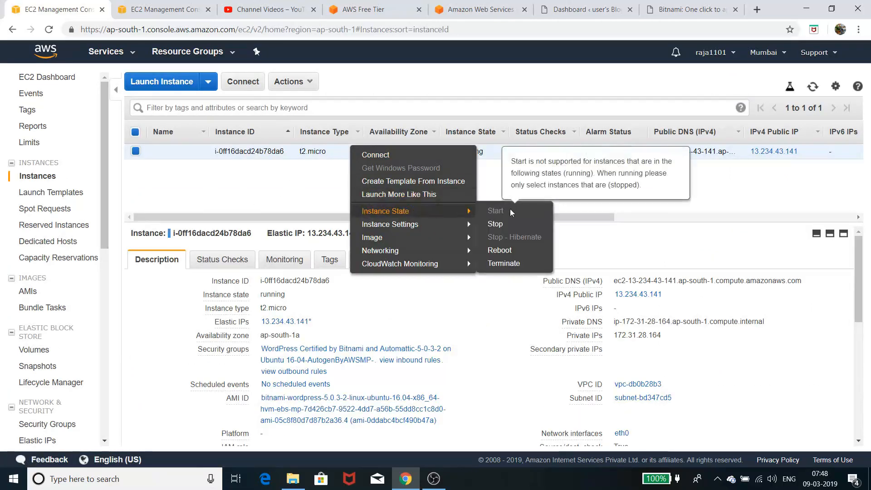
left_click(494, 226)
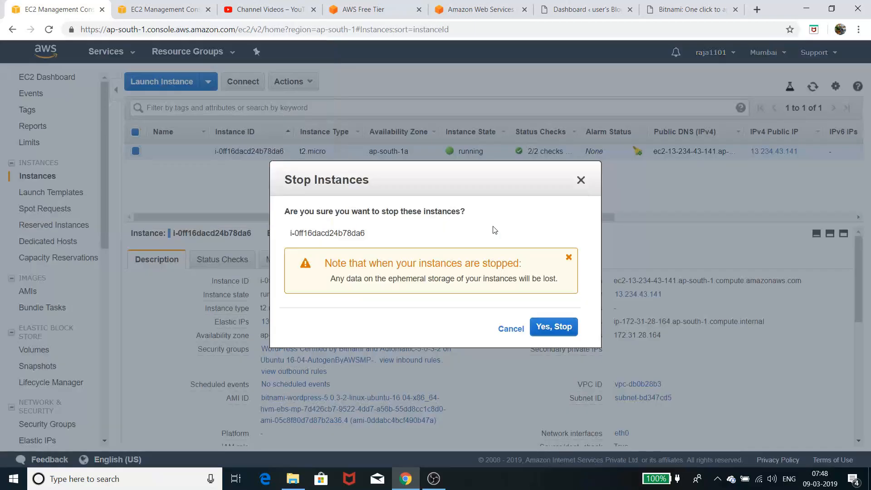
left_click(567, 330)
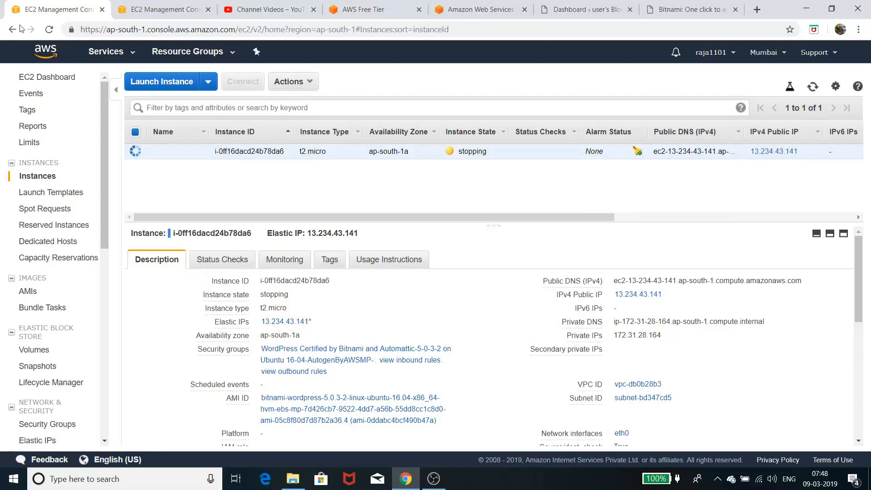
left_click(49, 30)
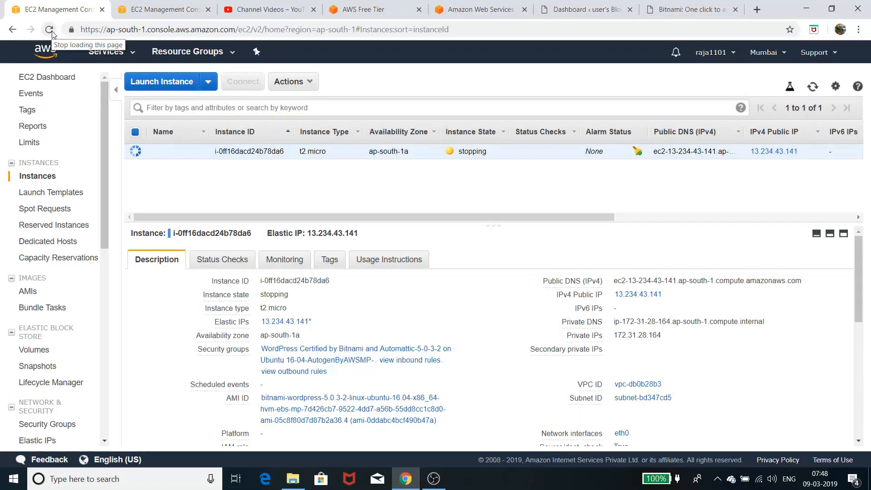
left_click(49, 29)
Reload the WordPress dashboard at 13.127.251.204 to test access, and return to the EC2 instances list and refresh it
left_click(572, 13)
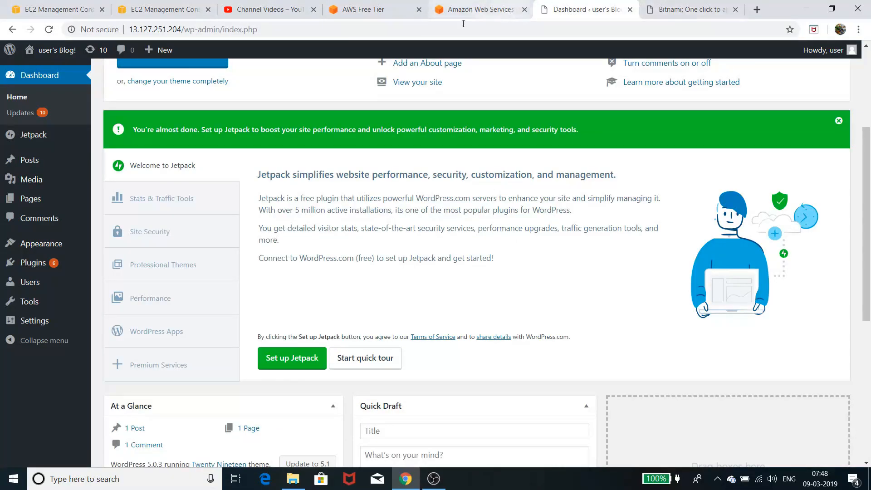
left_click(51, 30)
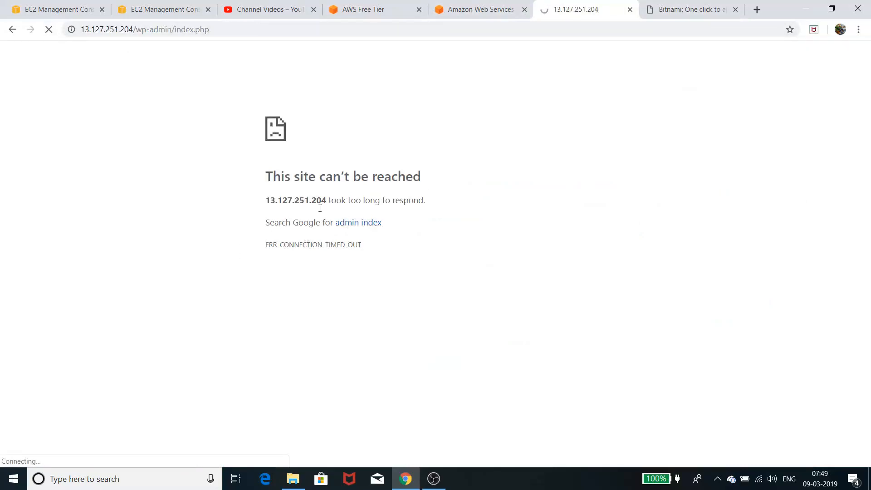
left_click(62, 10)
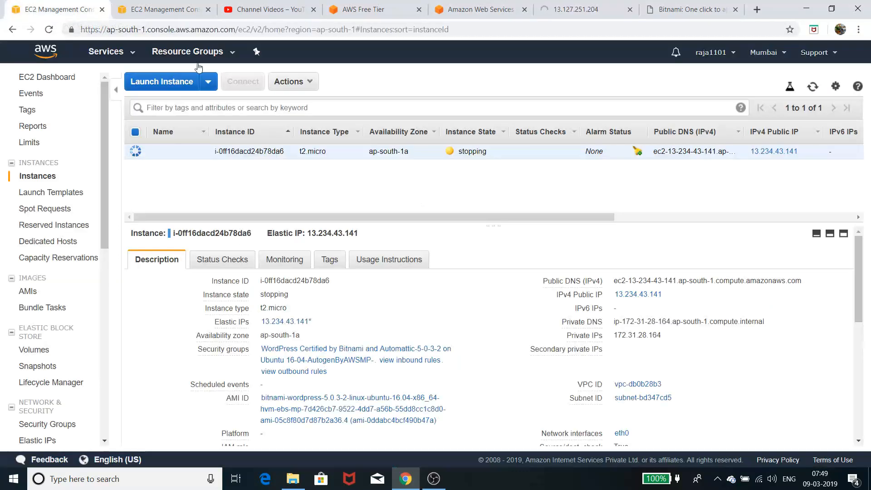
key("F5")
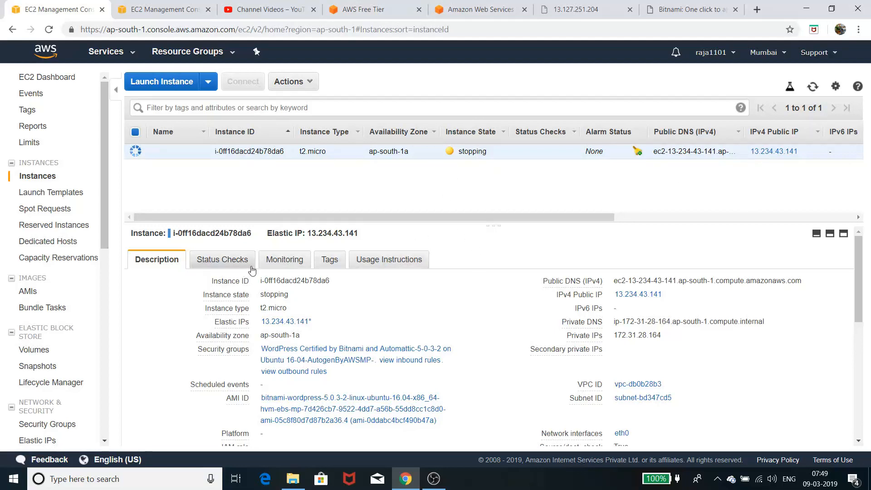
Examine the stopping instance's description details, including the key pair, launch time and block devices
scroll(252, 272, "down", 3)
scroll(262, 270, "down", 3)
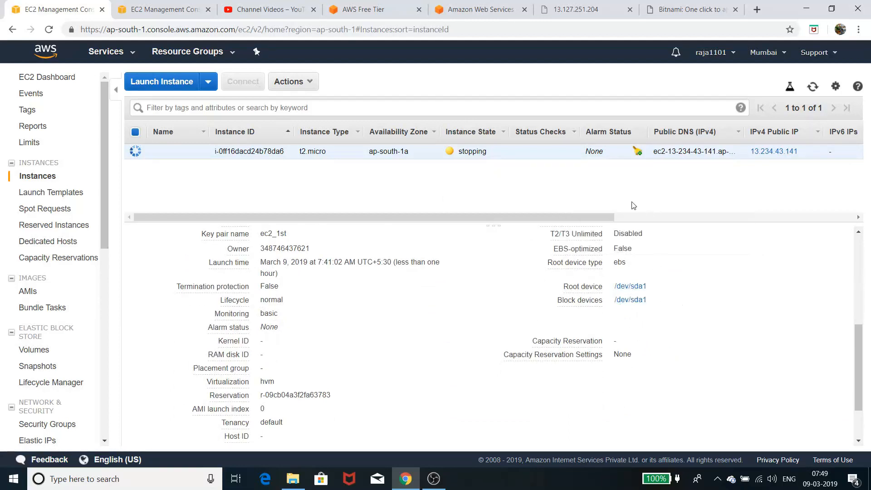
scroll(585, 299, "up", 5)
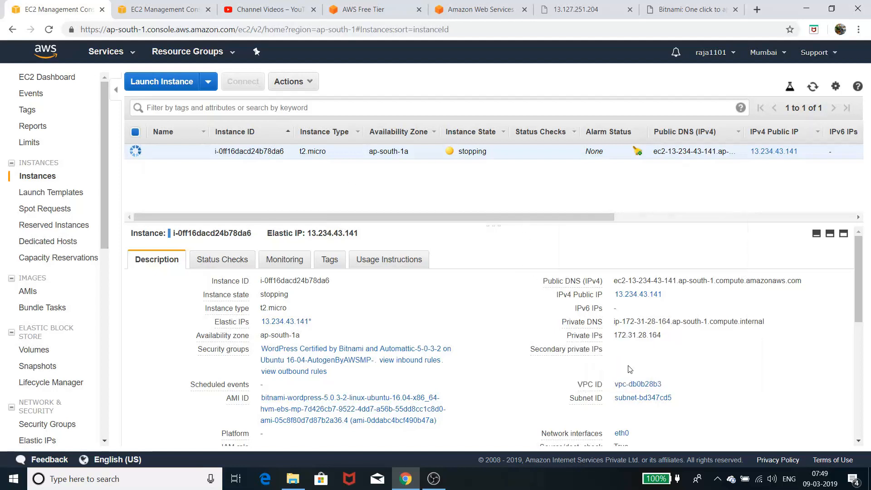
scroll(628, 365, "down", 4)
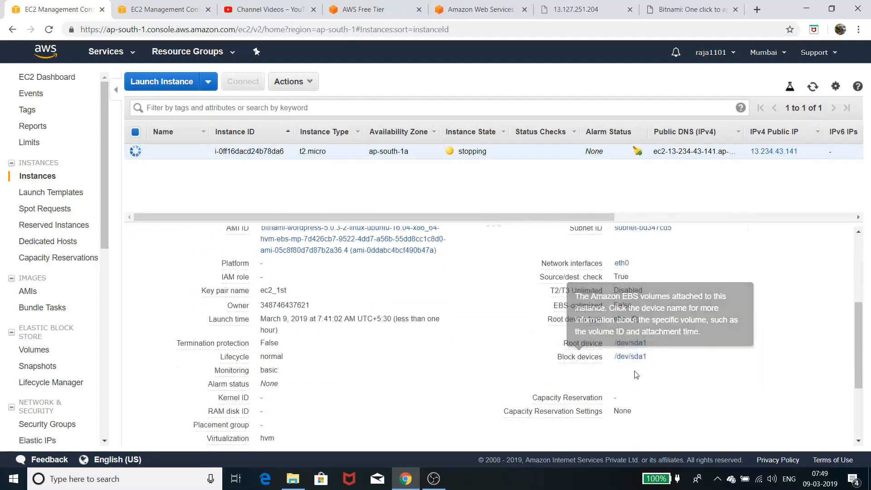
mouse_move(239, 281)
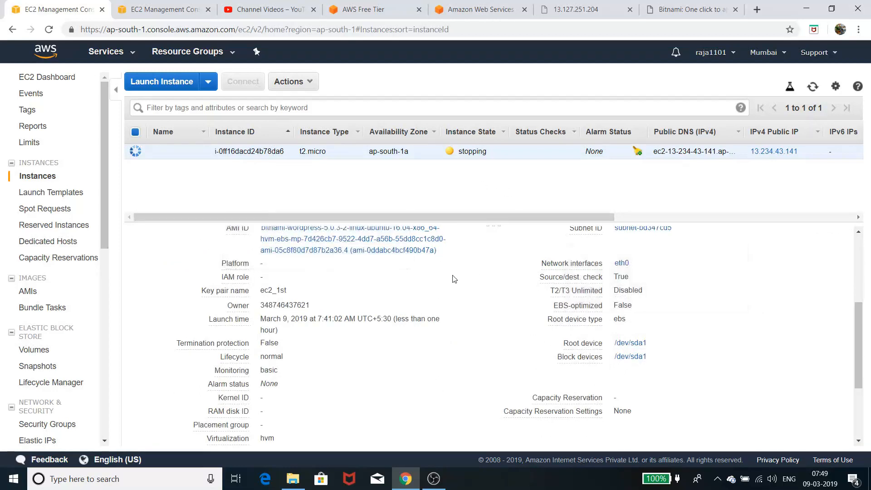
scroll(455, 279, "up", 4)
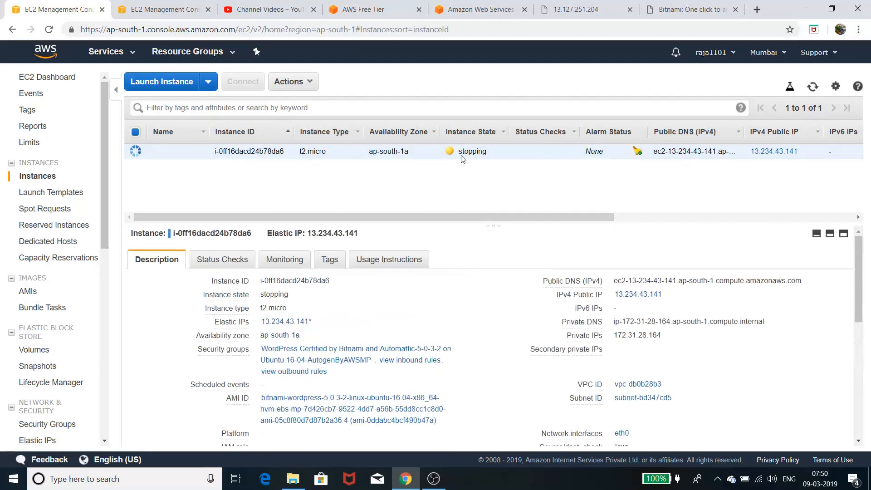
View the instance state options, including Terminate, without applying any of them
right_click(478, 155)
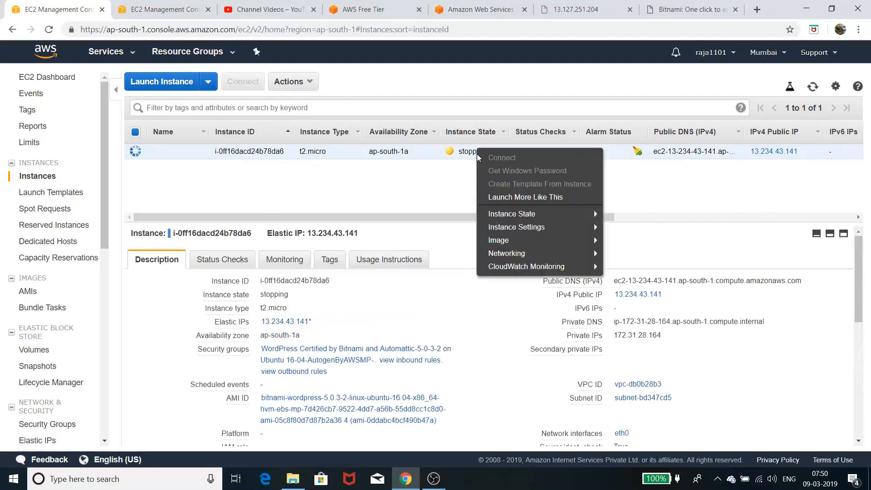
mouse_move(516, 214)
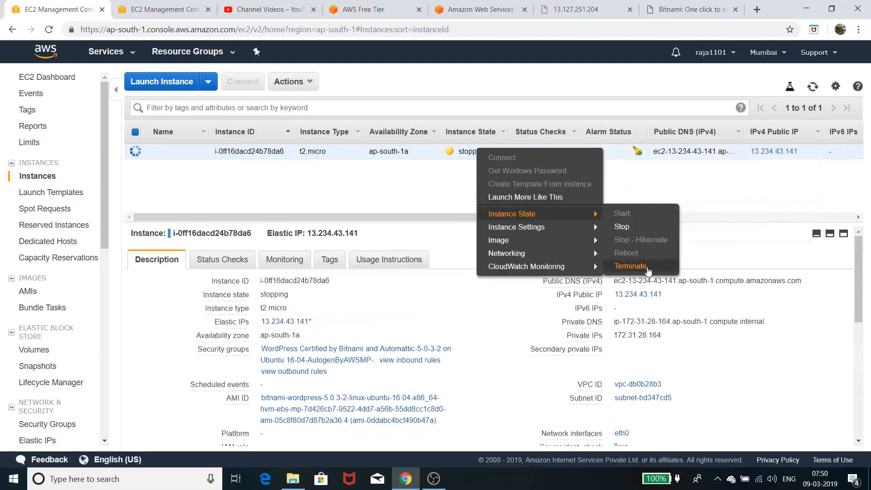
left_click(421, 171)
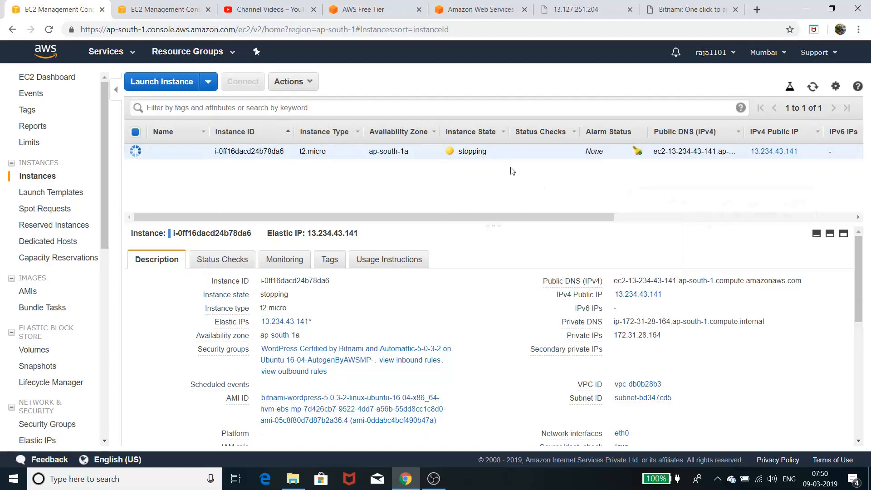
Check the WordPress admin page in its browser tab, and return to the EC2 instances list and reload it
left_click(563, 10)
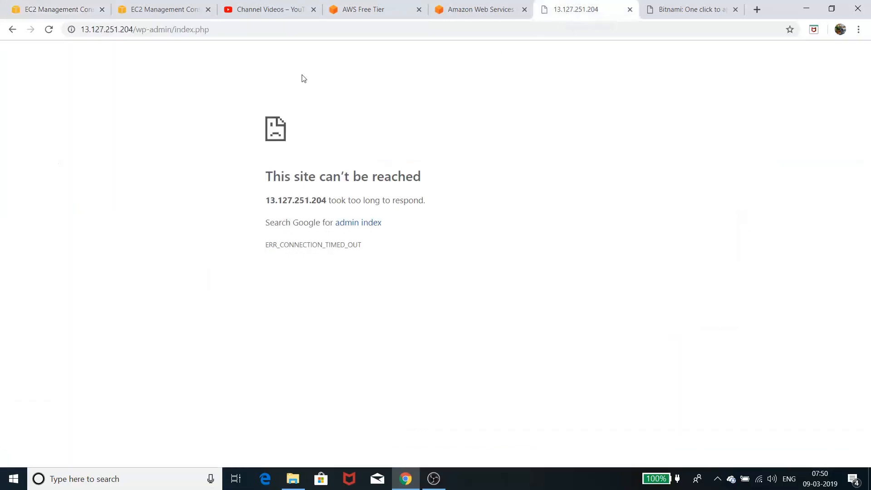
left_click(81, 14)
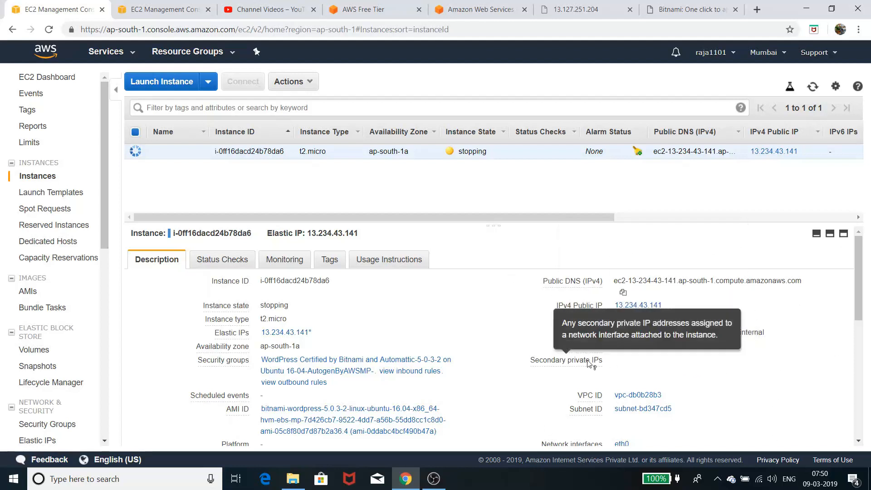
scroll(48, 320, "down", 2)
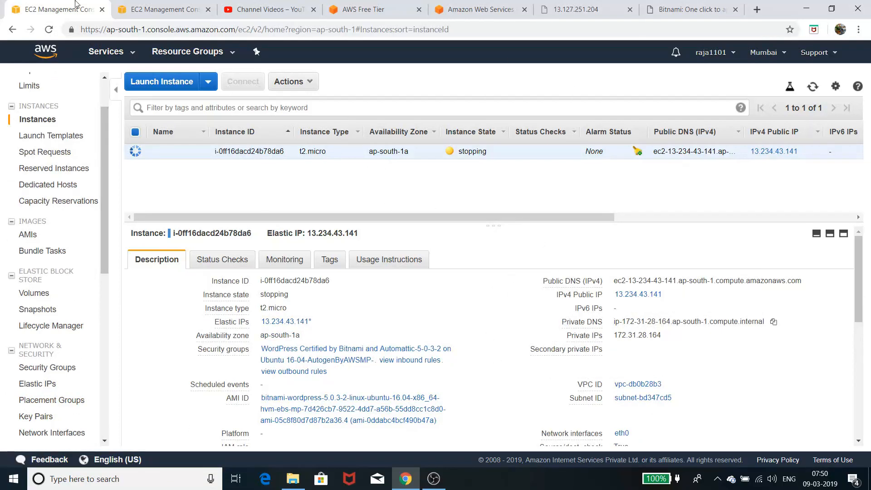
left_click(49, 29)
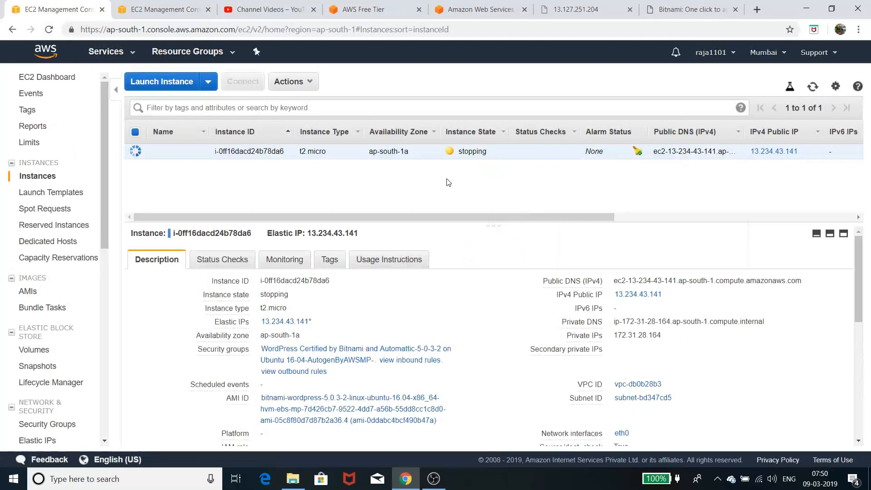
Check the Start and Stop options for the stopping instance twice without applying any, and reload the instances page
right_click(444, 154)
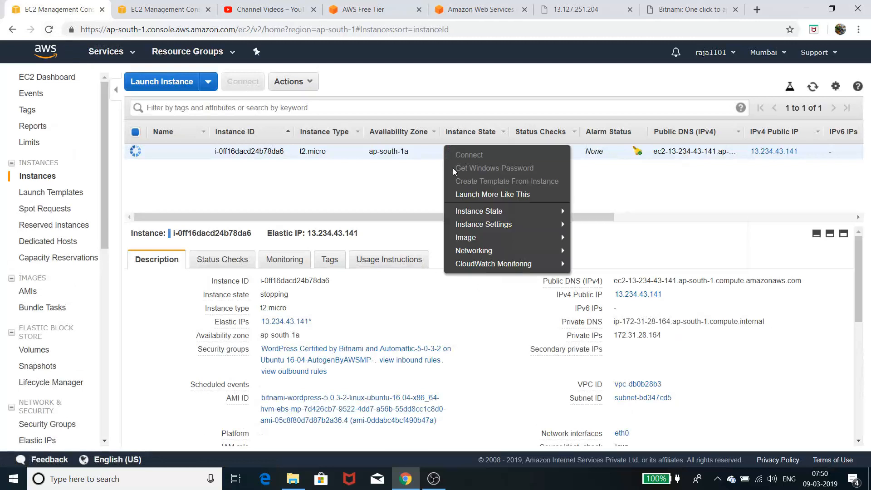
mouse_move(475, 215)
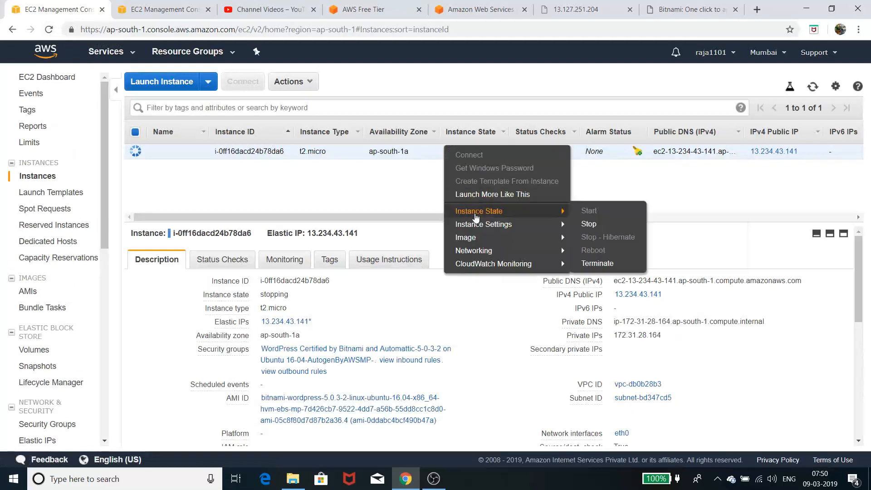
left_click(395, 192)
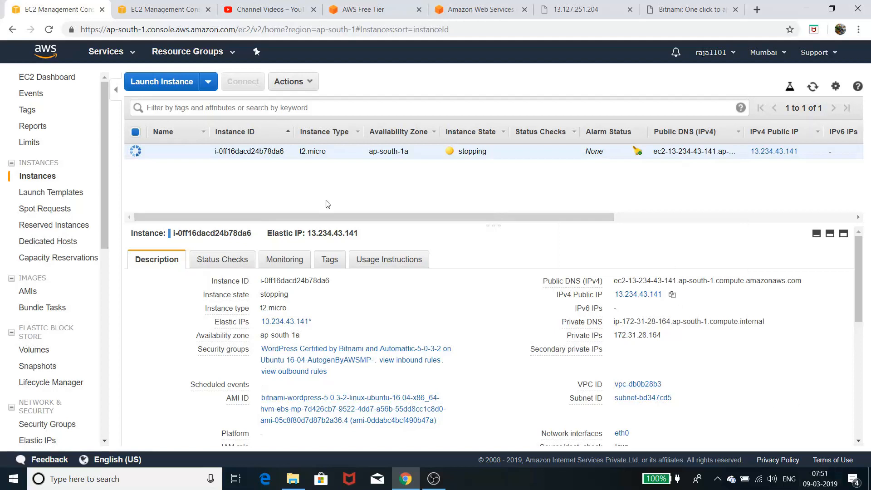
right_click(372, 156)
mouse_move(382, 212)
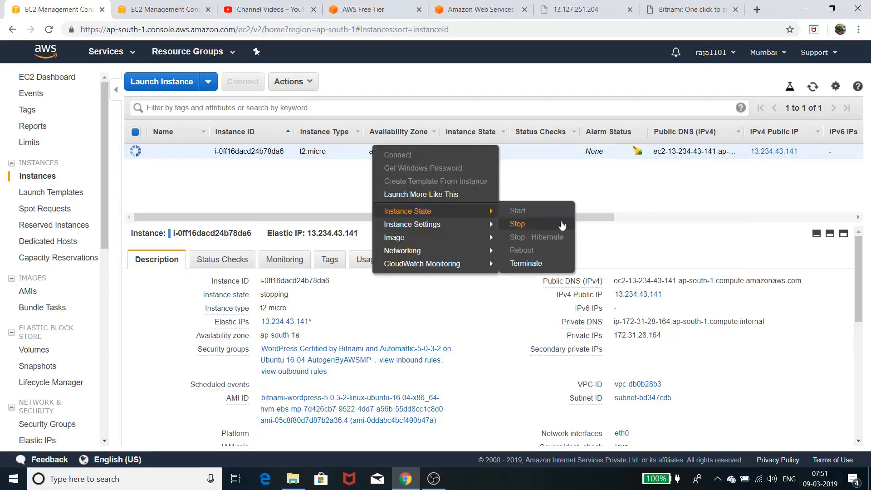
left_click(666, 183)
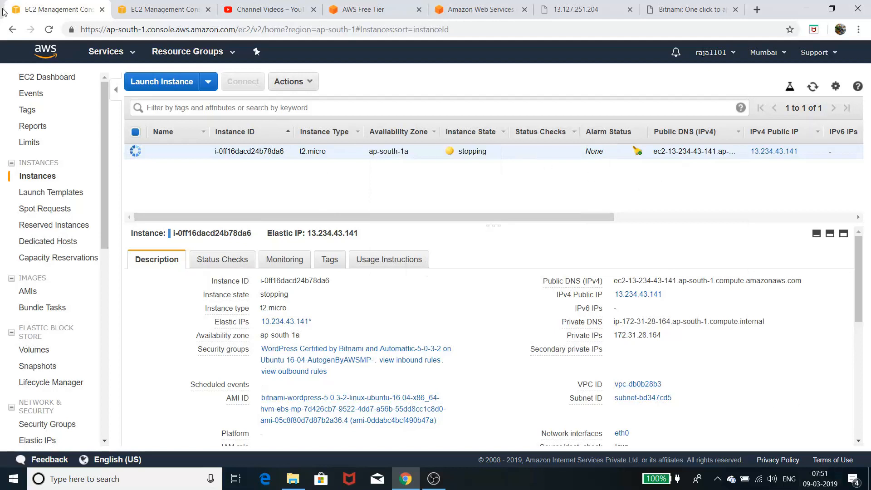
left_click(49, 30)
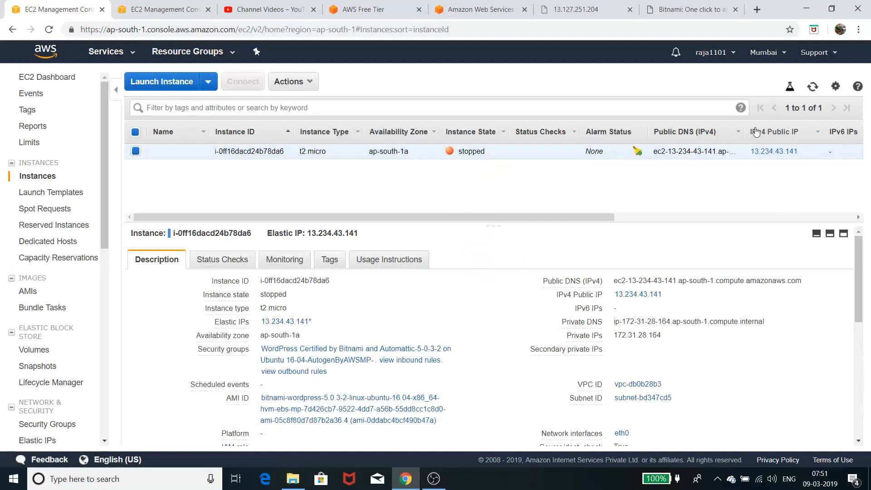
Start the stopped t2.micro instance, confirm the start, and reload the instances page
right_click(308, 157)
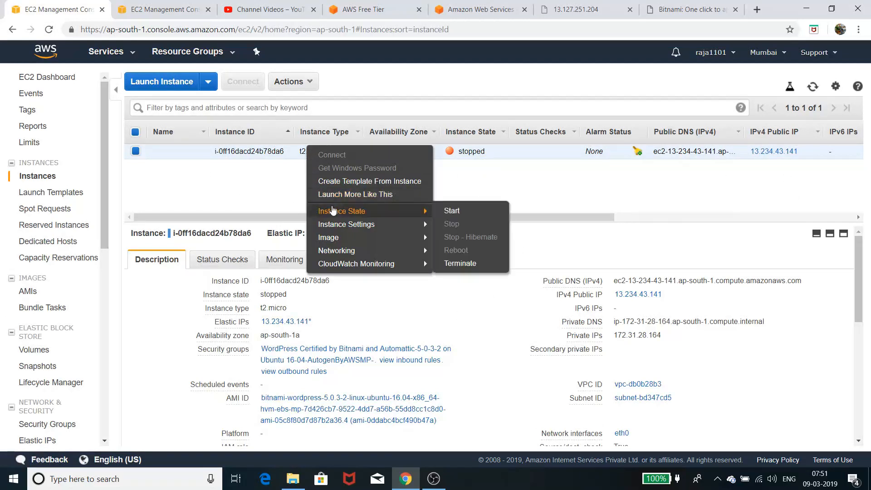
mouse_move(416, 211)
left_click(449, 210)
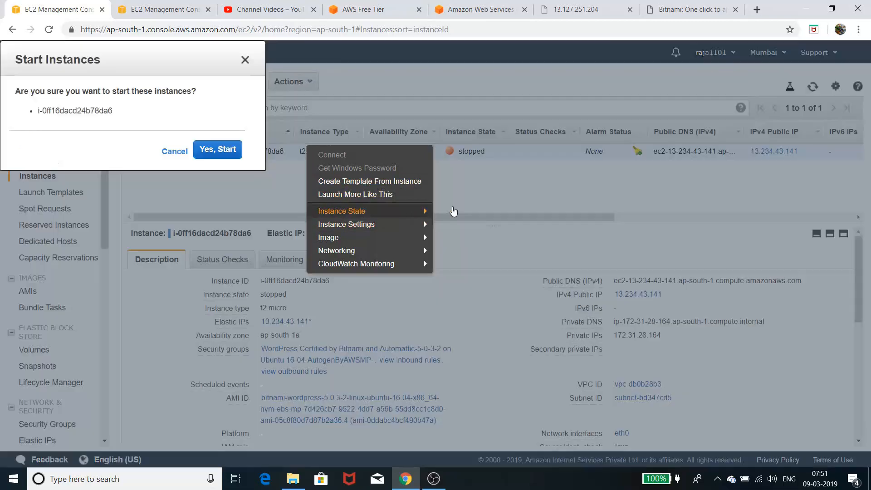
left_click(526, 302)
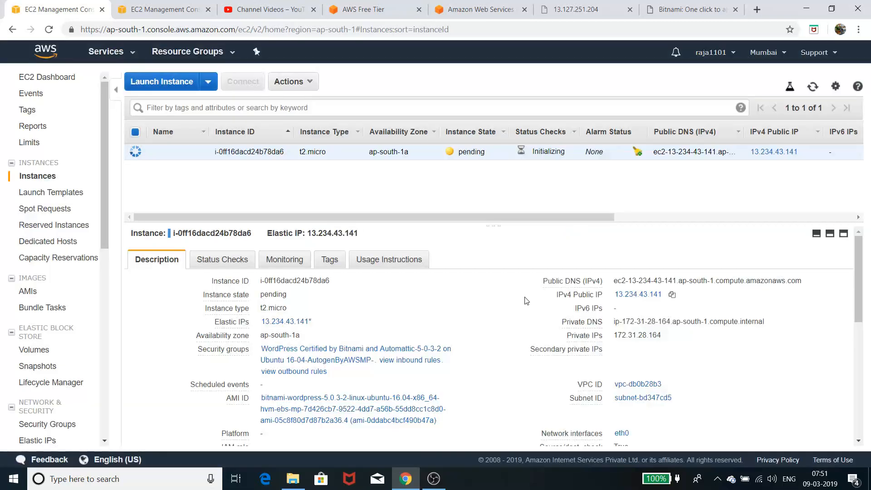
left_click(49, 30)
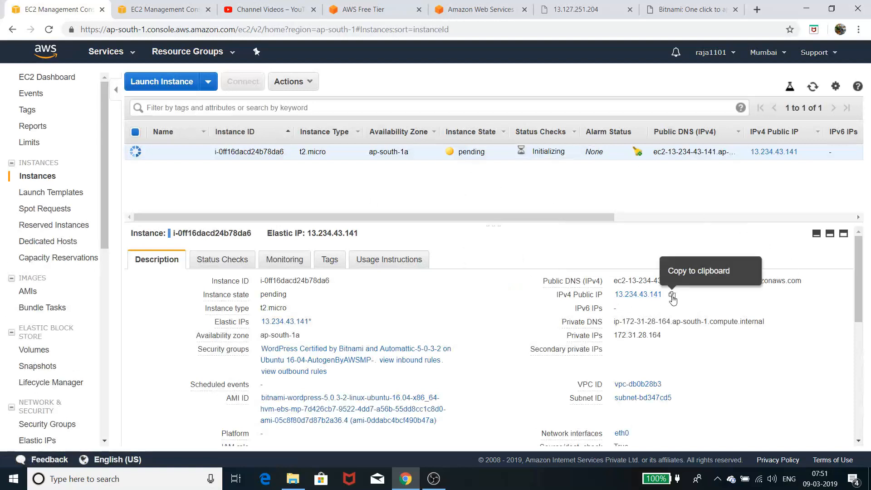
Copy the instance's IPv4 public IP and replace the old IP in the WordPress admin URL, giving 13.234.43.141/wp-admin/index.php
left_click(672, 295)
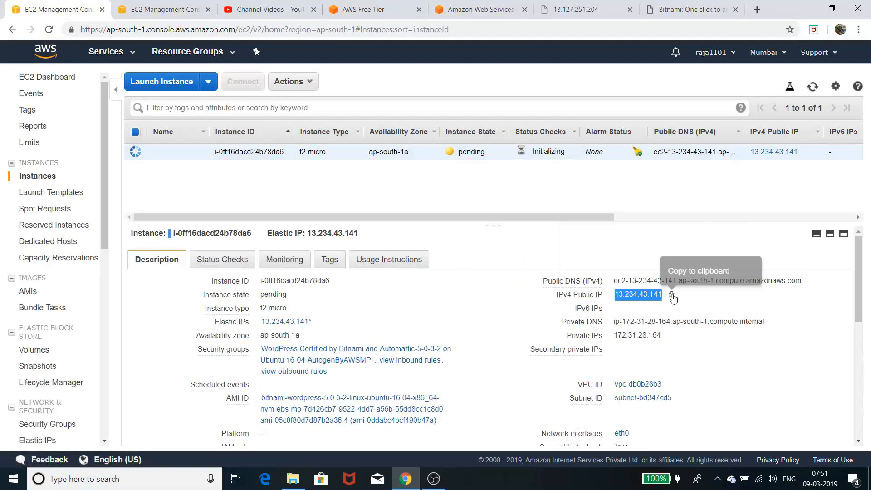
left_click(565, 10)
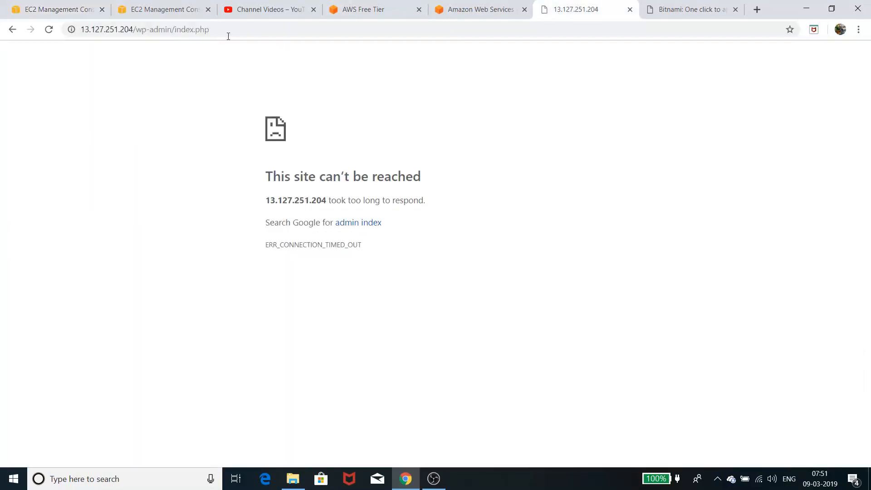
left_click_drag(134, 29, 80, 29)
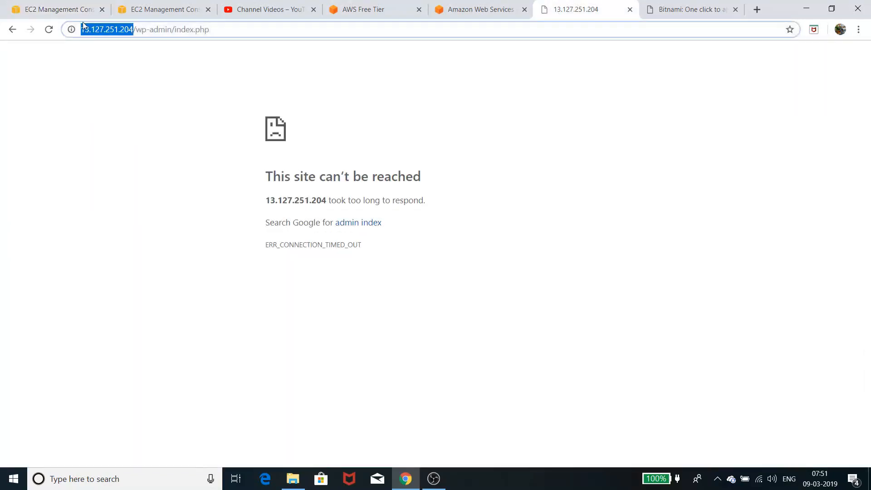
right_click(88, 26)
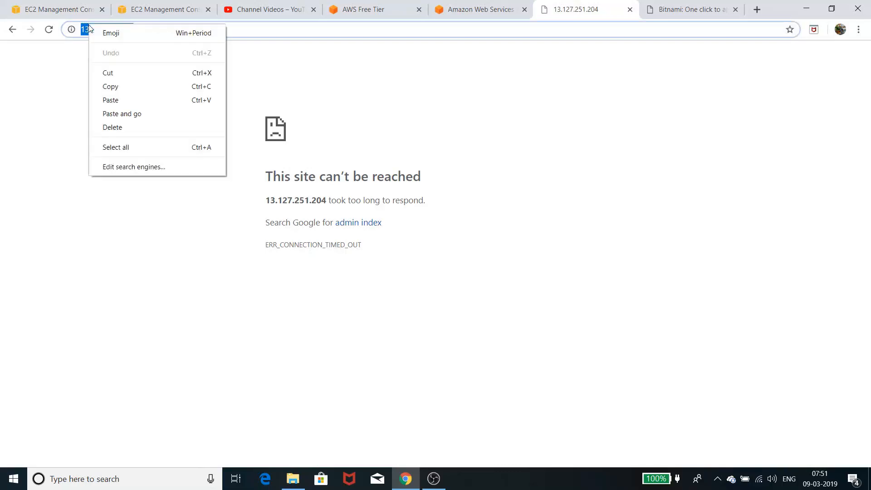
left_click(122, 100)
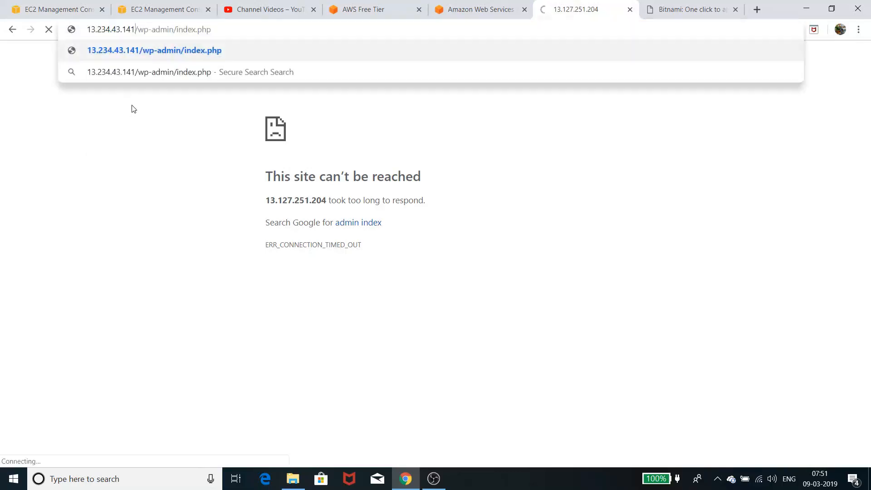
Try to load 13.234.43.141/wp-admin/index.php, and reload the EC2 instances page to check the instance's state
key("Return")
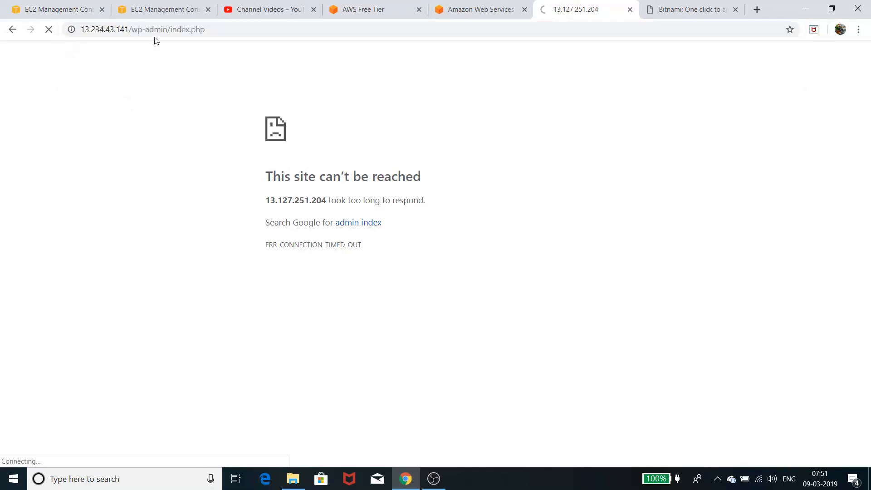
left_click(151, 11)
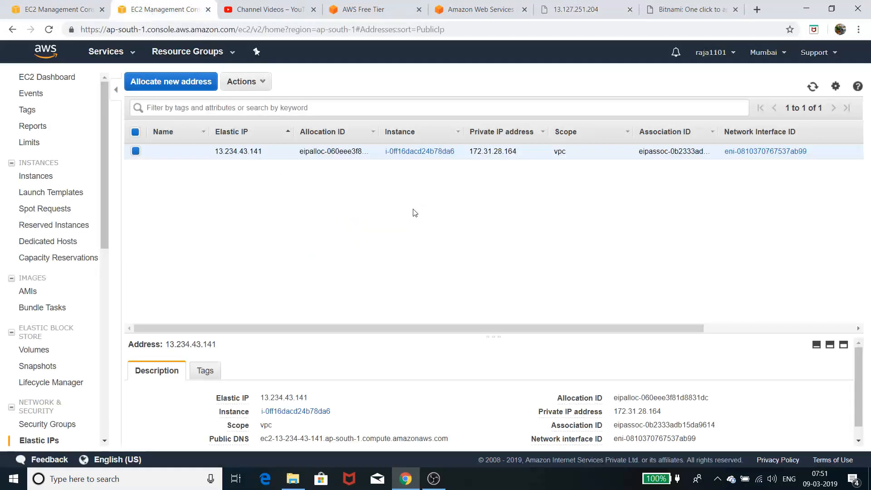
left_click(58, 12)
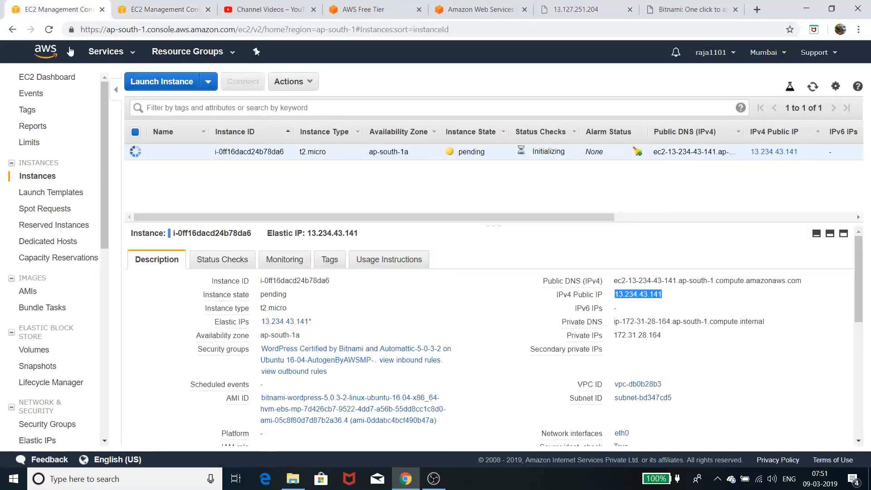
key("F5")
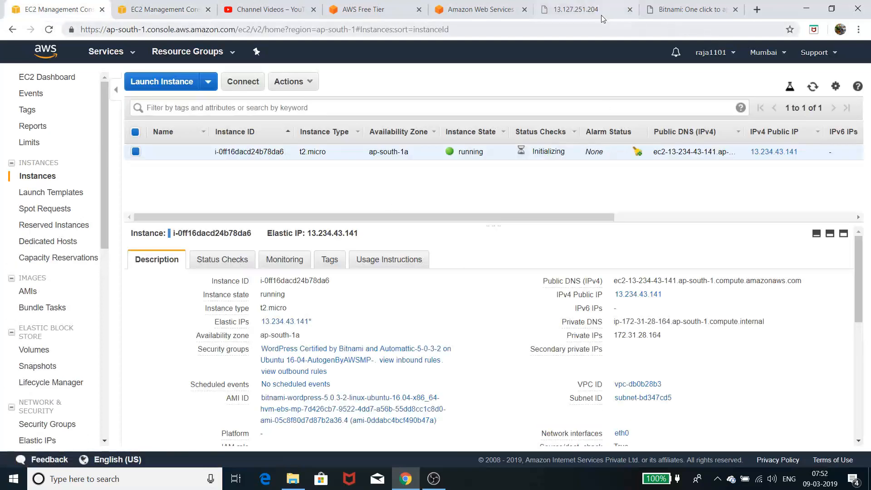
left_click(601, 15)
left_click(49, 29)
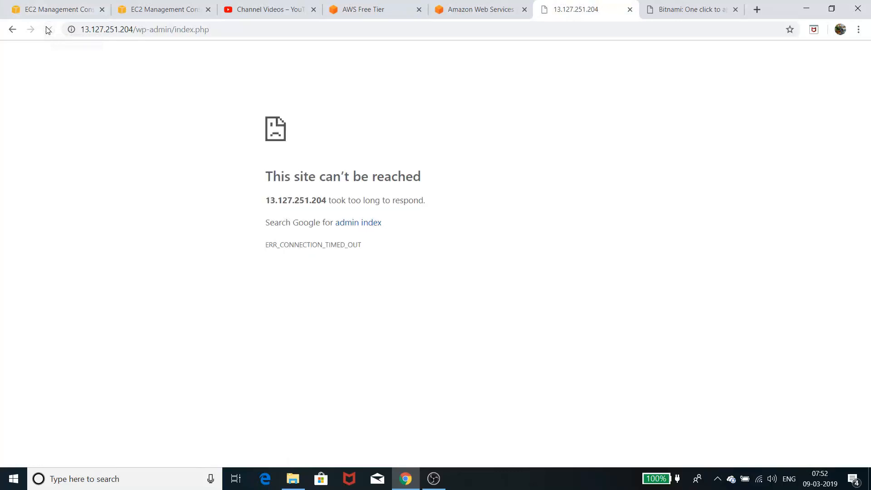
Copy the instance's IPv4 public IP and open the WordPress site at 13.234.43.141 in place of the old address
left_click(51, 10)
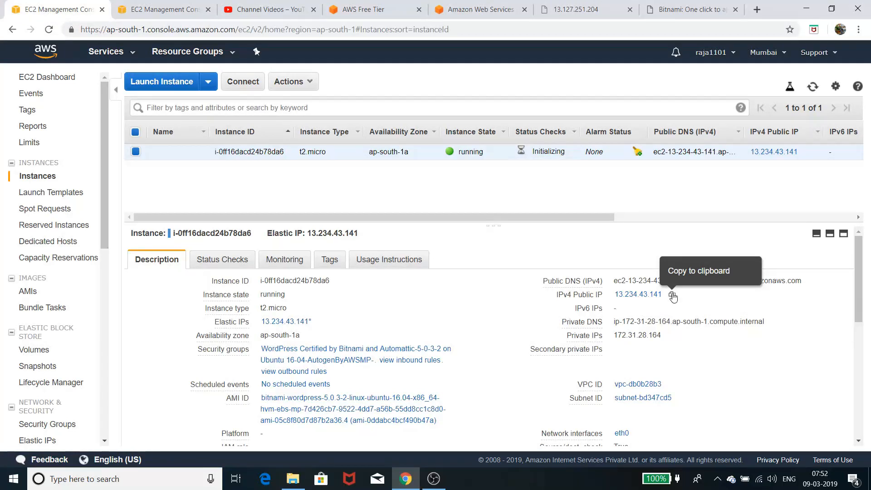
left_click(673, 296)
left_click(566, 11)
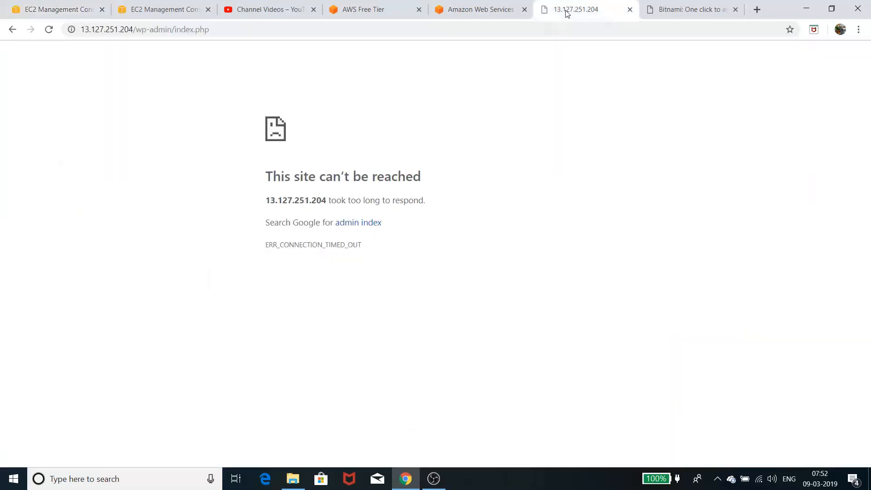
left_click(31, 11)
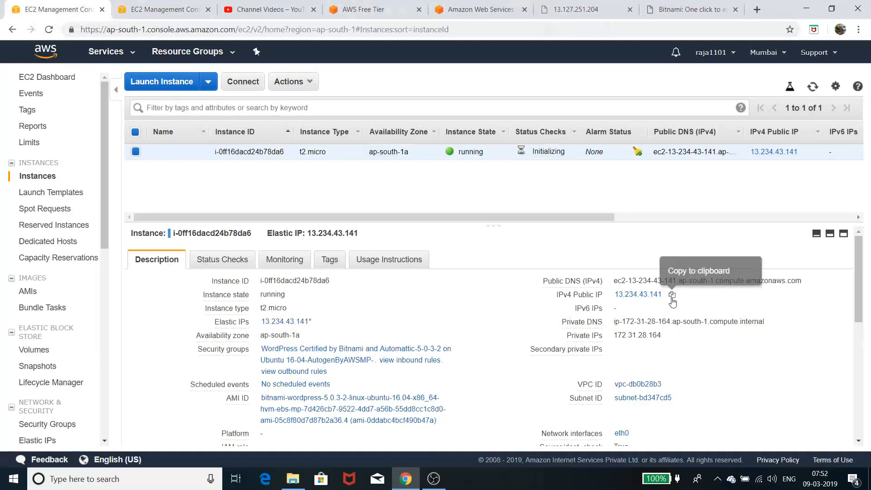
left_click(672, 294)
left_click(592, 9)
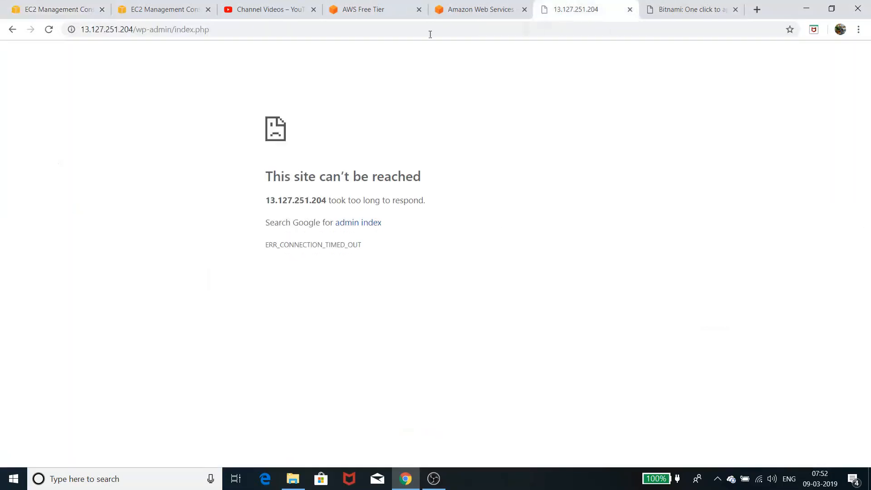
left_click_drag(133, 25, 80, 20)
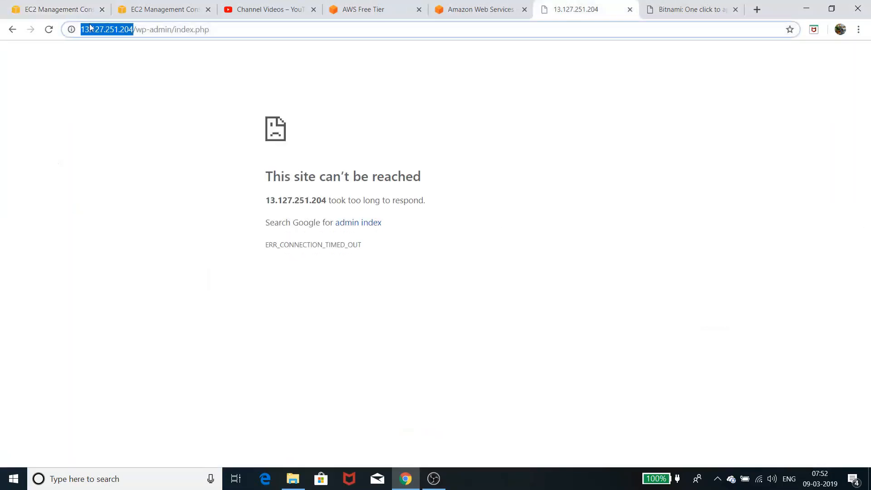
right_click(90, 28)
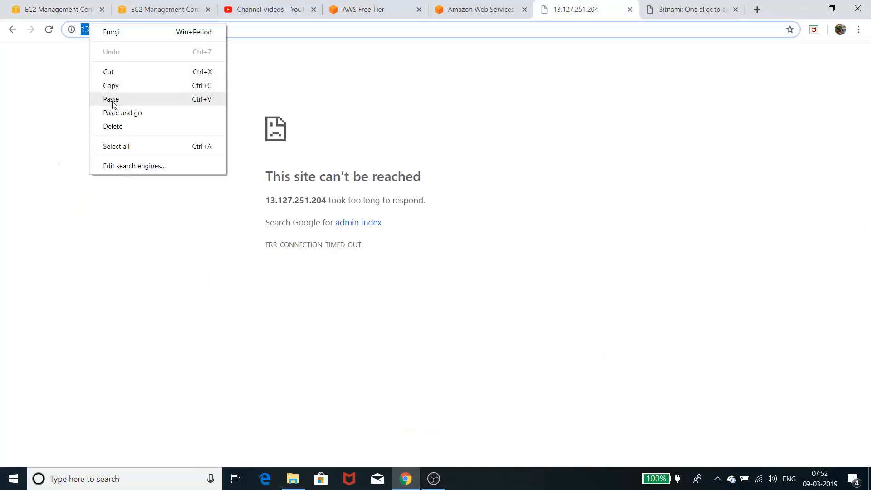
left_click(116, 116)
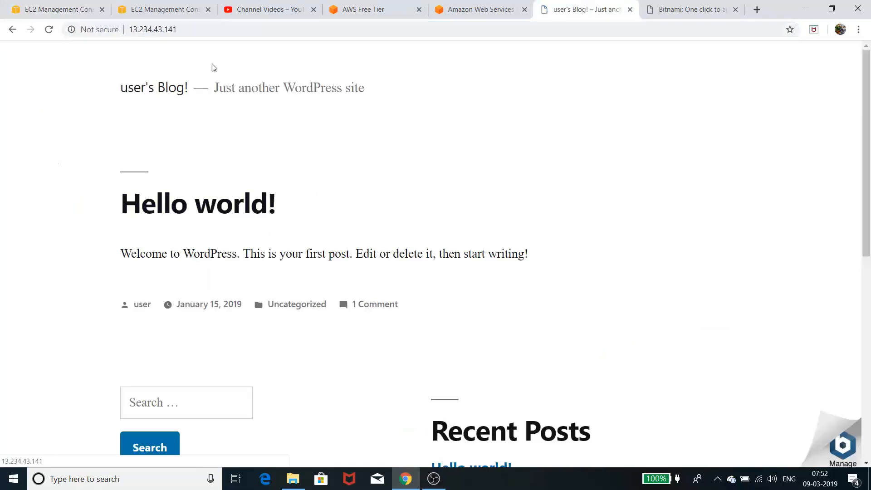
Check the instance's details in the EC2 console, and open the WordPress admin login at 13.234.43.141/wp-admin
left_click(45, 9)
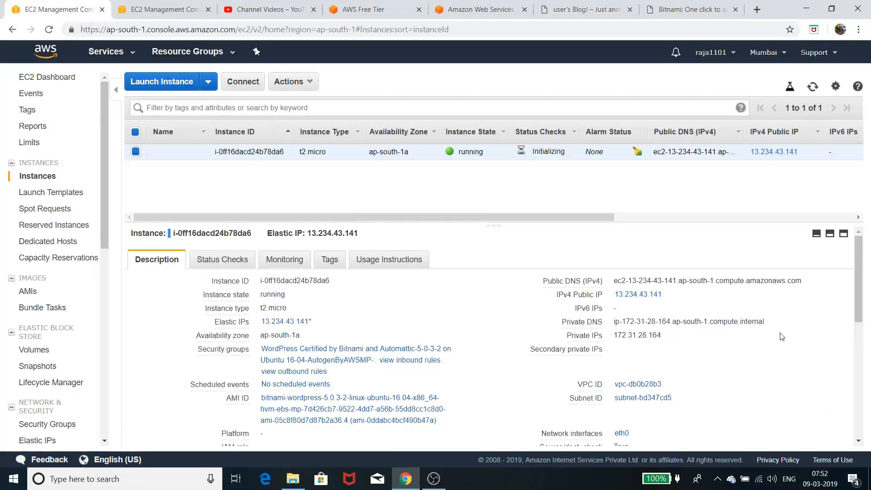
left_click(574, 10)
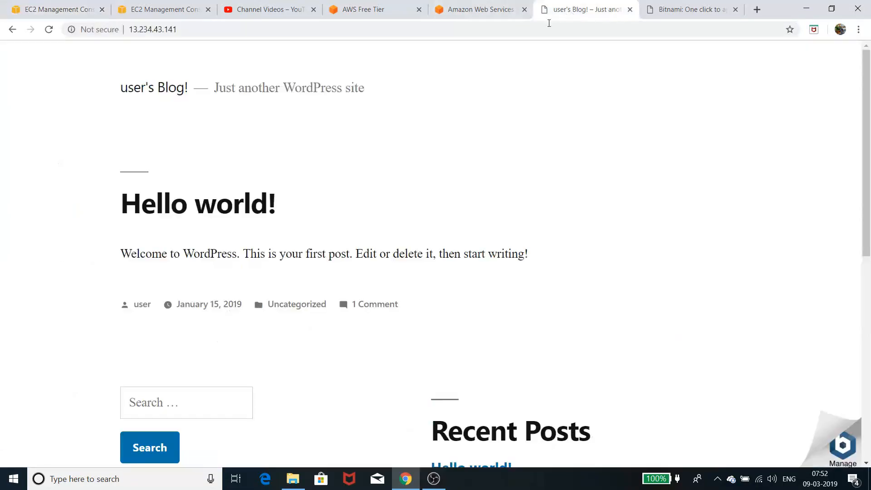
left_click(198, 29)
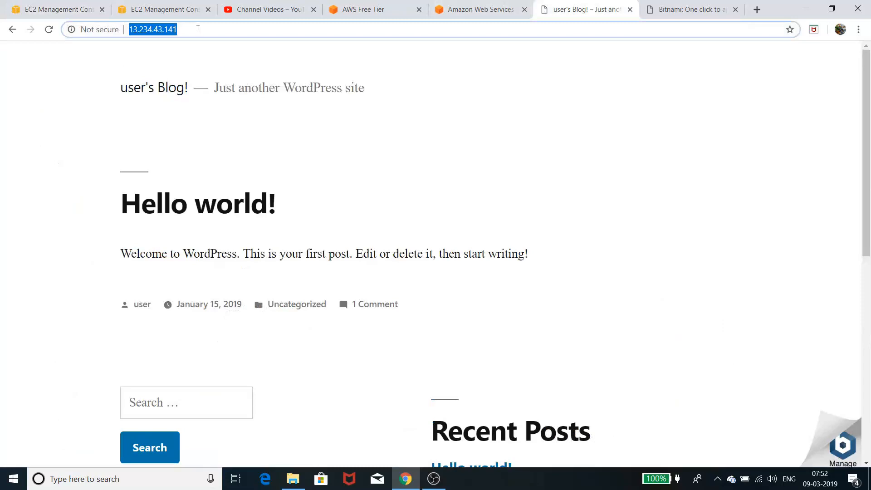
left_click(179, 28)
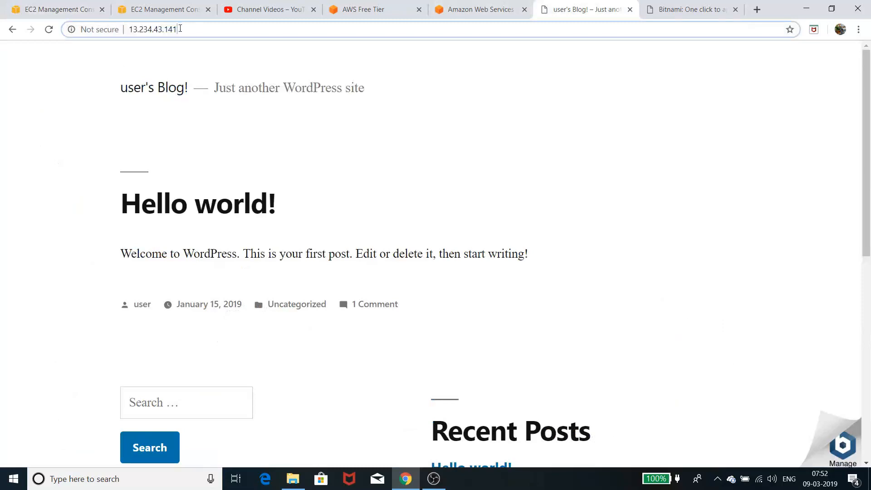
type("/wp")
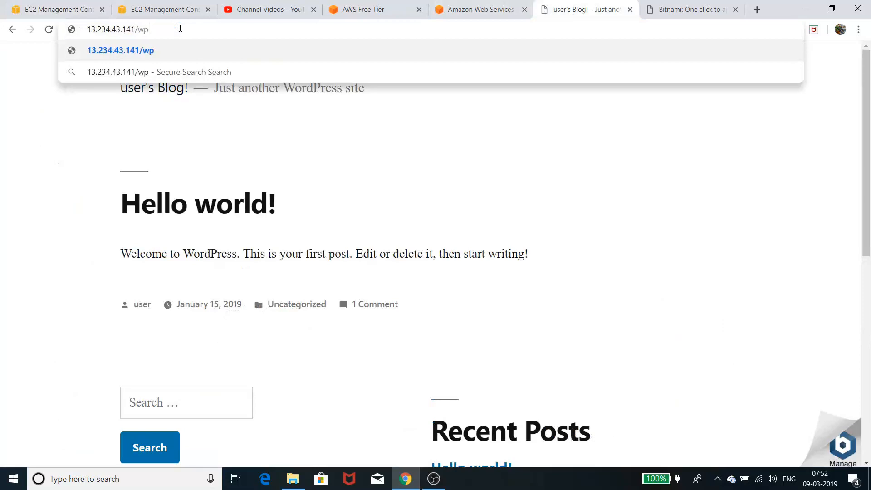
type("-ad")
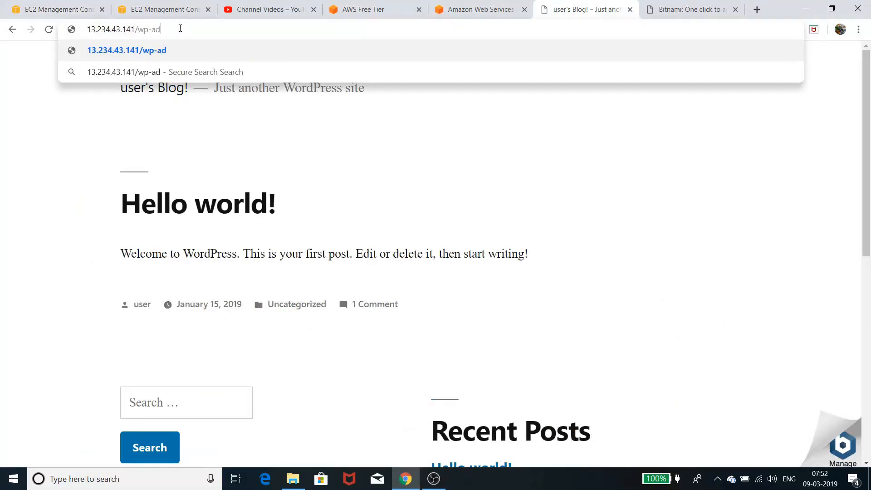
type("min")
key("Return")
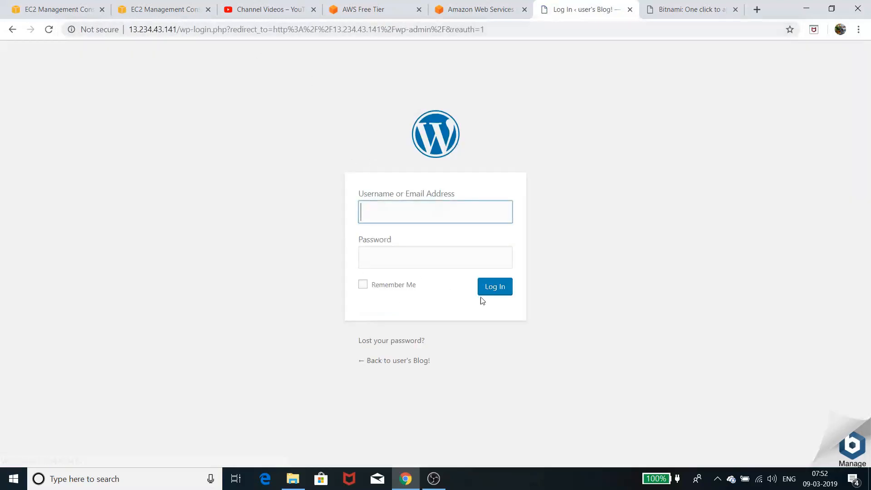
Compare the instance's IPv4 public IP in the EC2 console with the WordPress login page's address
left_click(50, 11)
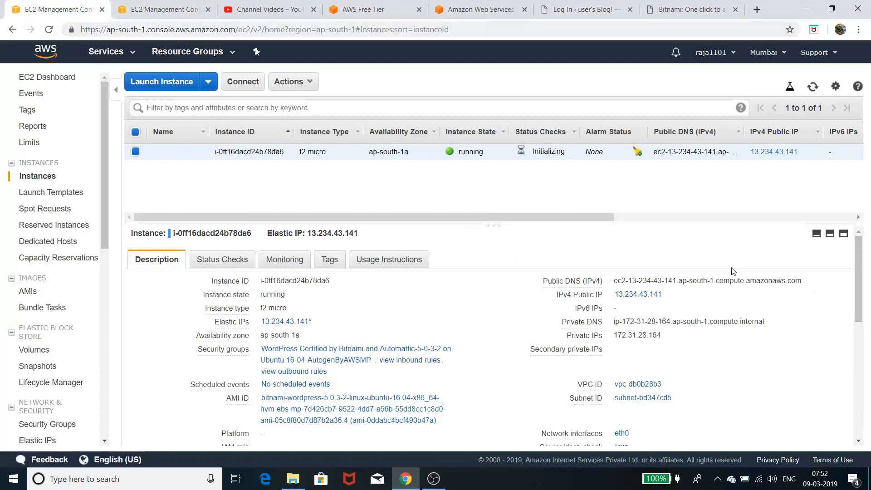
mouse_move(670, 290)
left_click(563, 12)
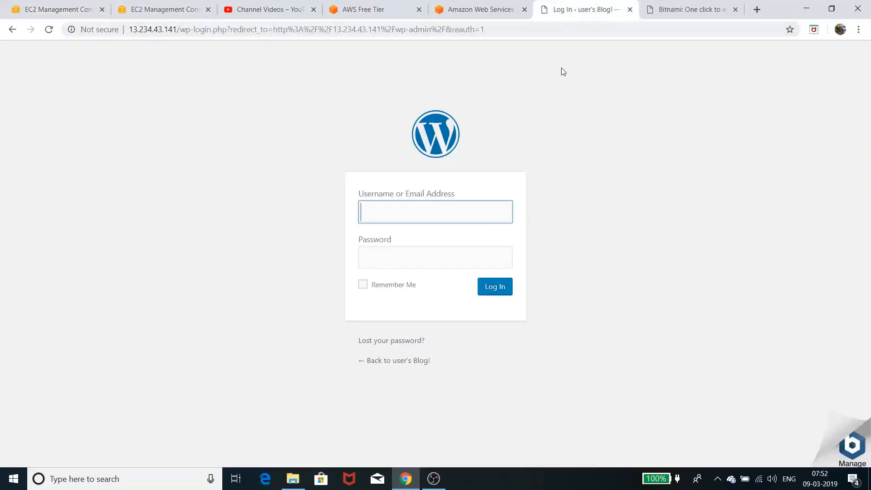
left_click(59, 9)
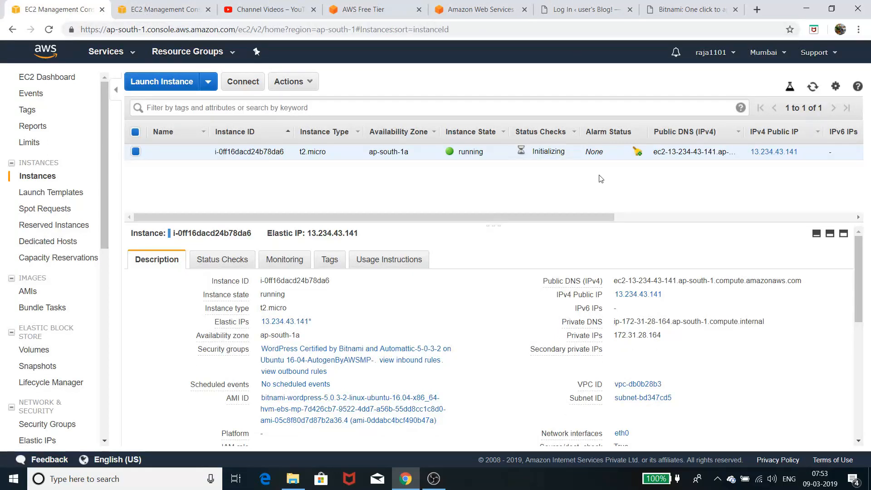
left_click(583, 11)
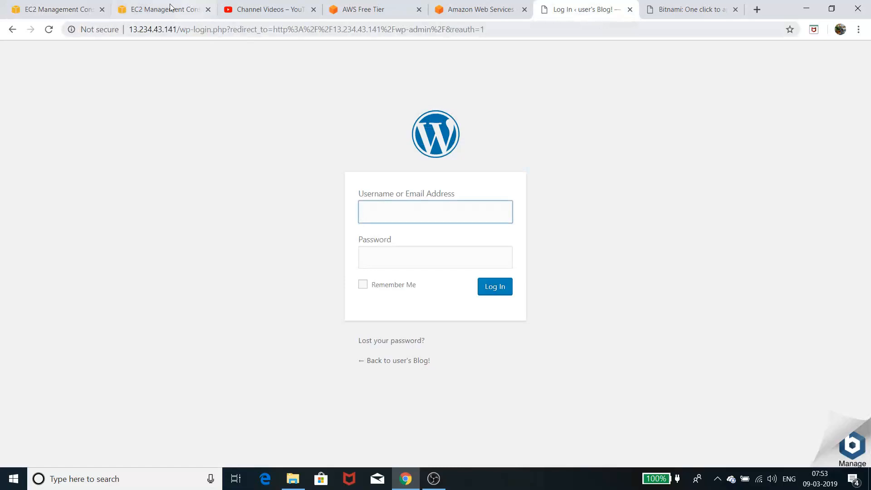
Open the EC2 security groups and show the inbound rules of the "WordPress Certified by Bitnami" group
left_click(56, 9)
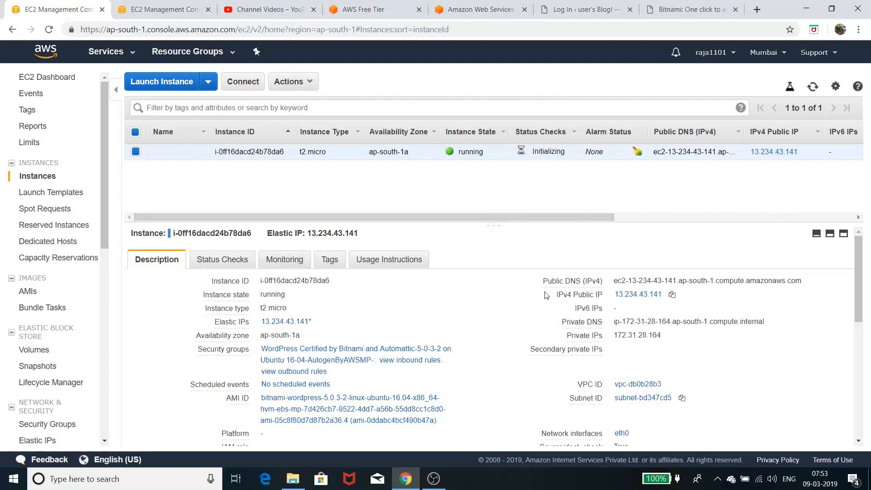
left_click(40, 427)
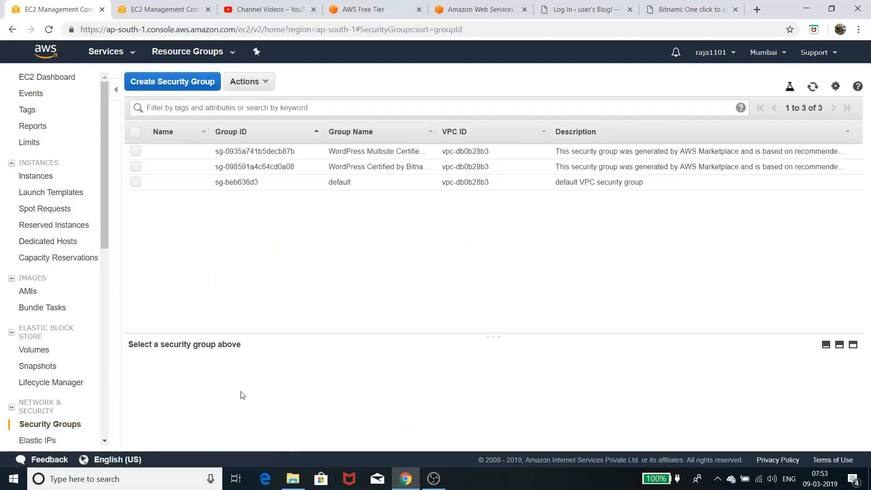
left_click(390, 175)
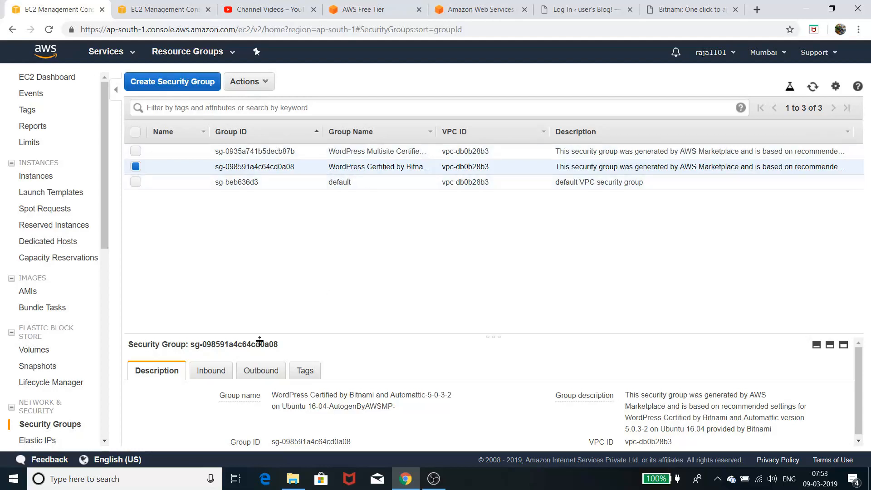
left_click(211, 372)
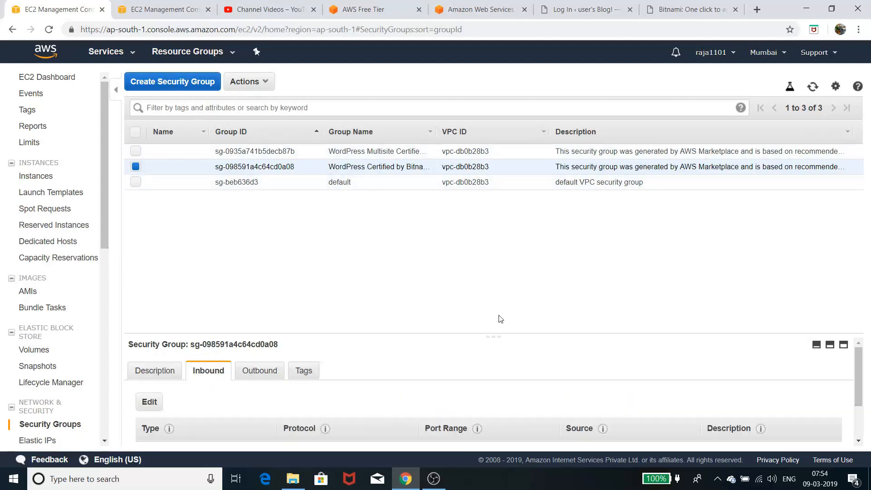
scroll(623, 384, "down", 2)
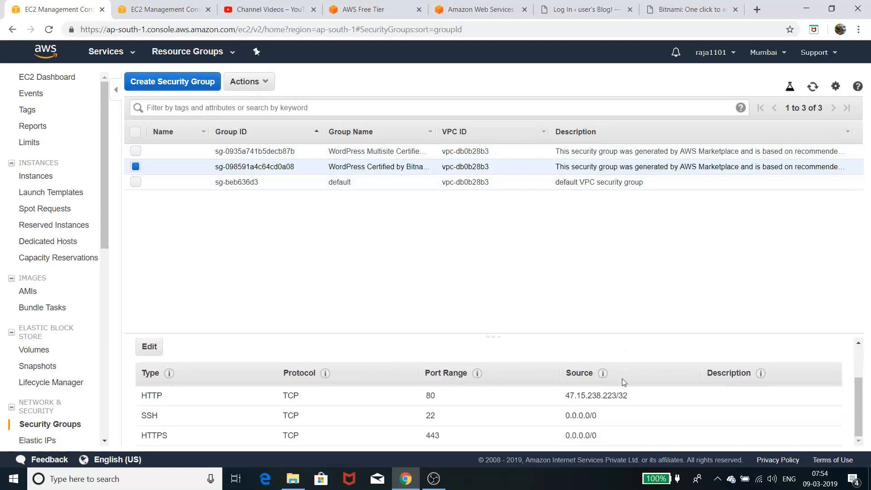
Add a custom TCP inbound rule with an empty port range and source Anywhere to the security group, and try to save it
left_click(150, 347)
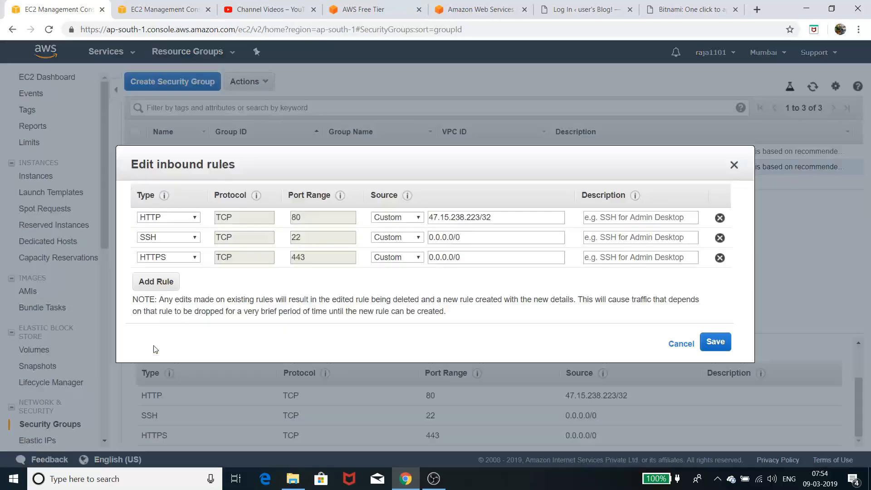
left_click(166, 285)
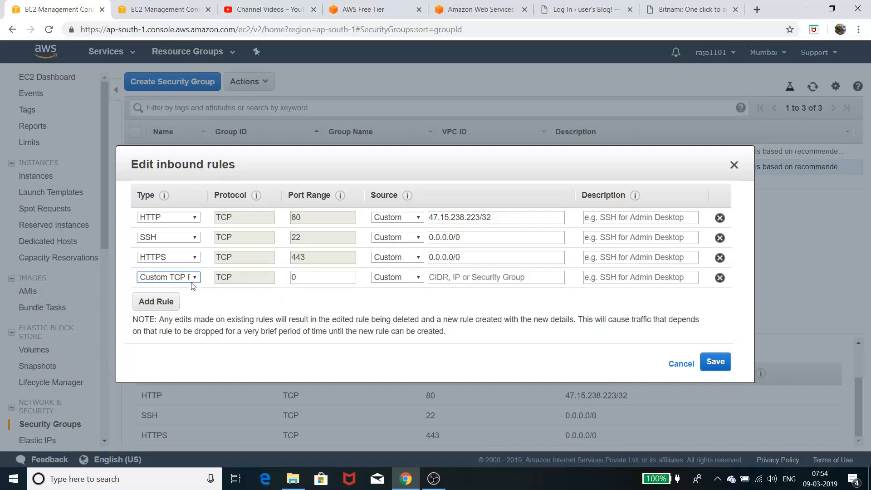
left_click(193, 279)
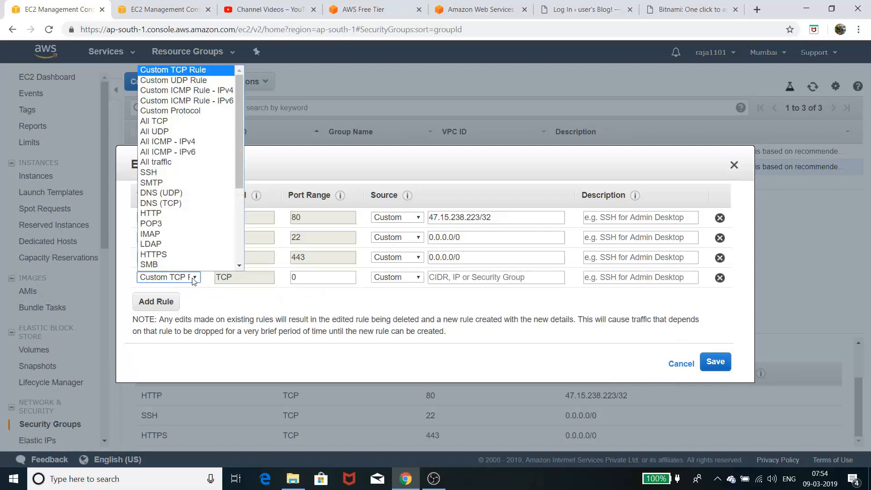
left_click(193, 279)
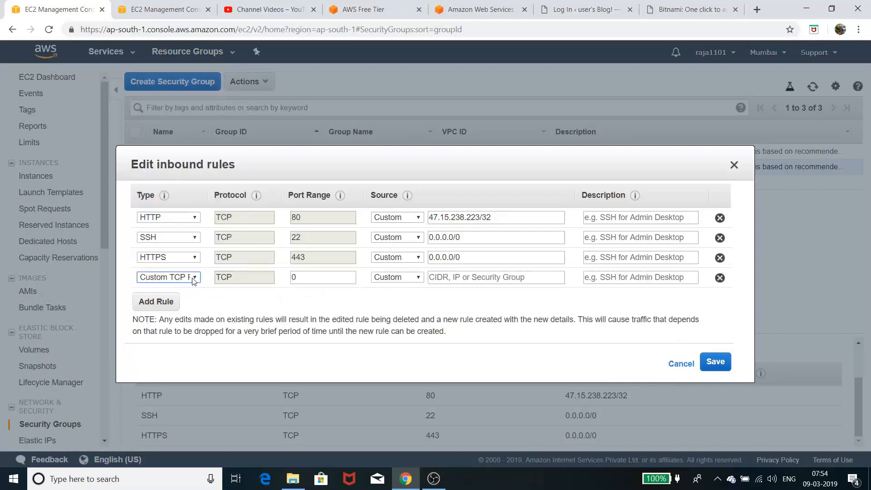
left_click(334, 280)
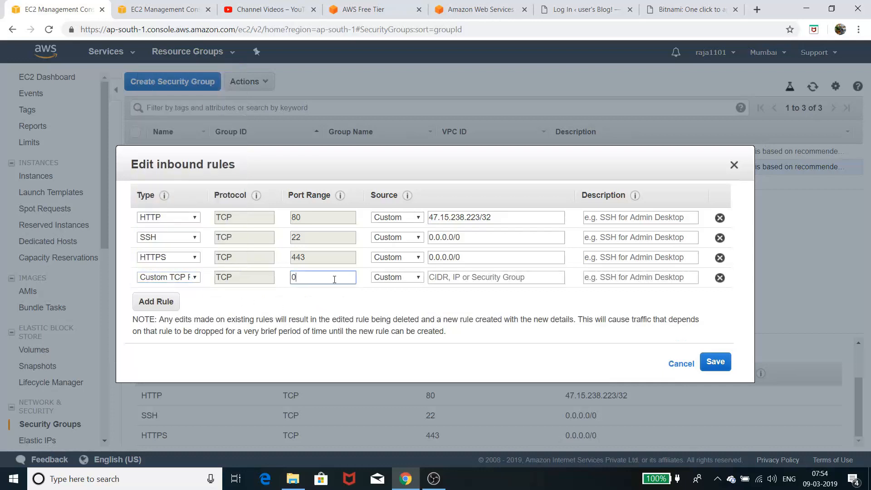
key("BackSpace")
left_click(408, 274)
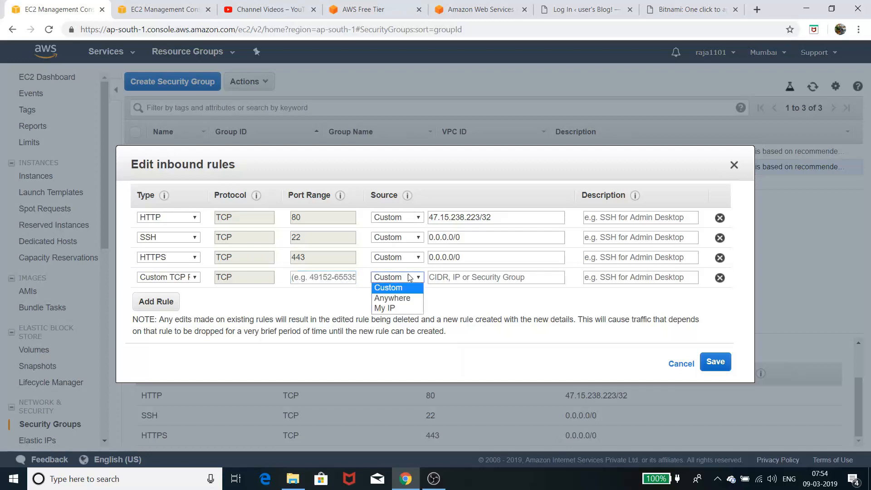
left_click(409, 296)
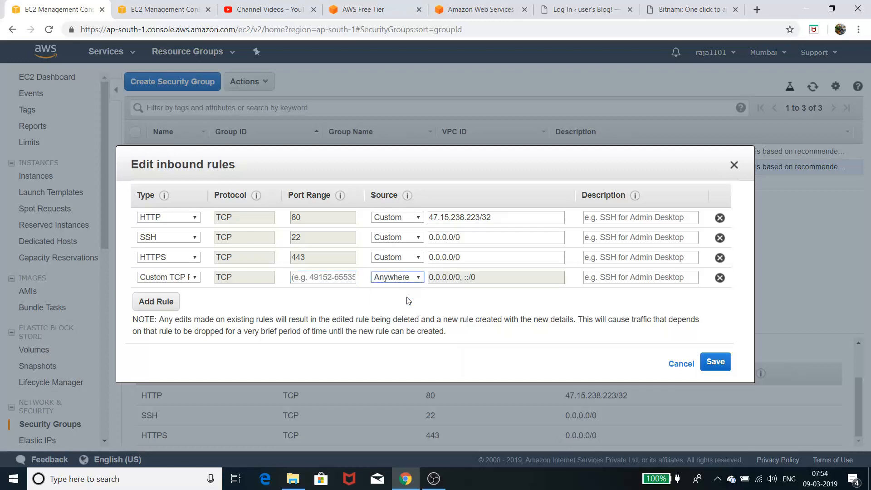
left_click(716, 361)
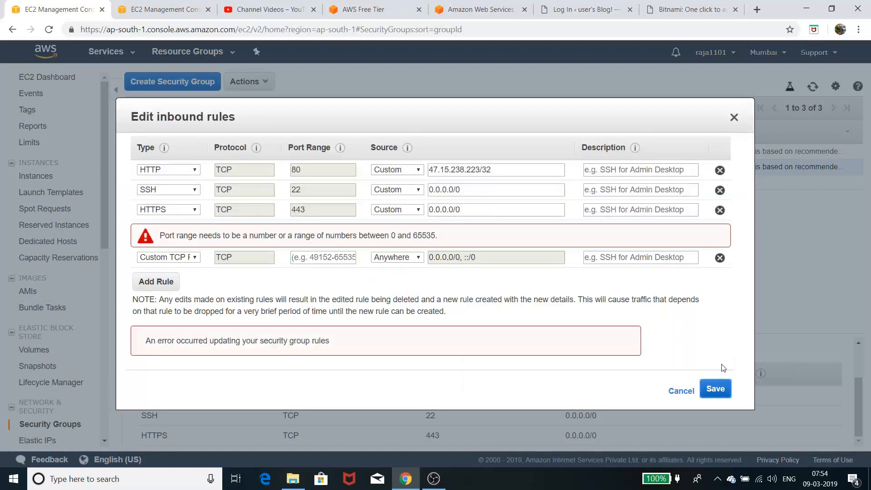
Change the new inbound rule's type to All TCP and save the security group's rules
left_click(326, 258)
left_click(195, 257)
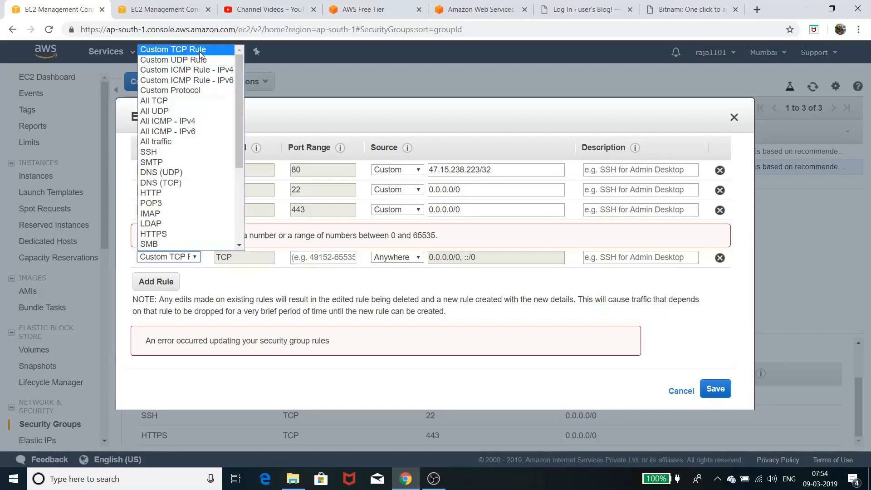
left_click(177, 102)
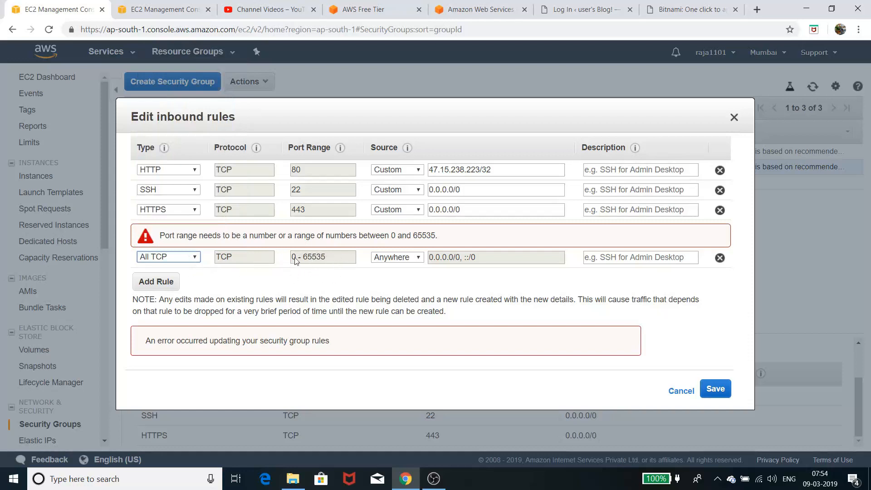
left_click(716, 390)
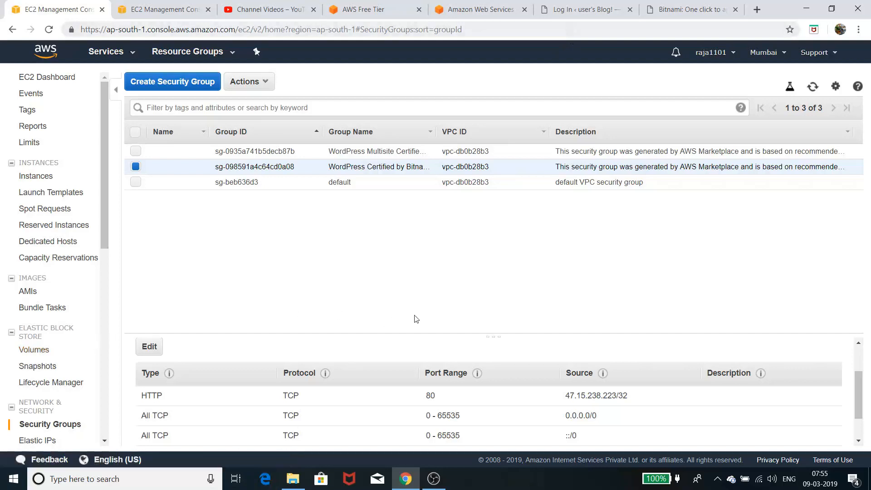
Check the open WordPress login page and view the WordPress access data on the Bitnami information page
left_click(575, 11)
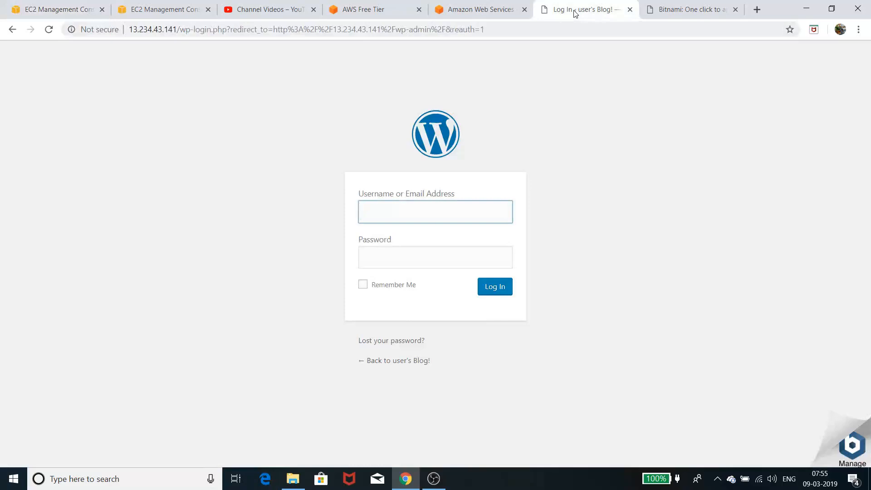
left_click(475, 14)
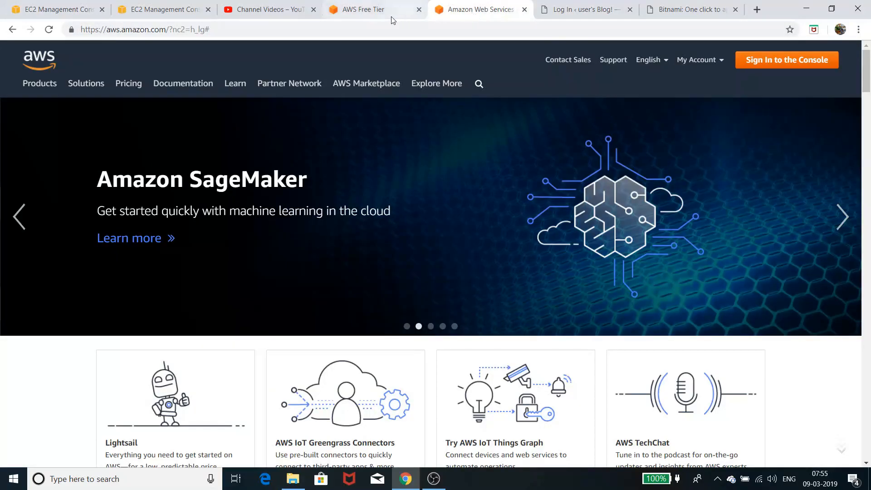
left_click(590, 9)
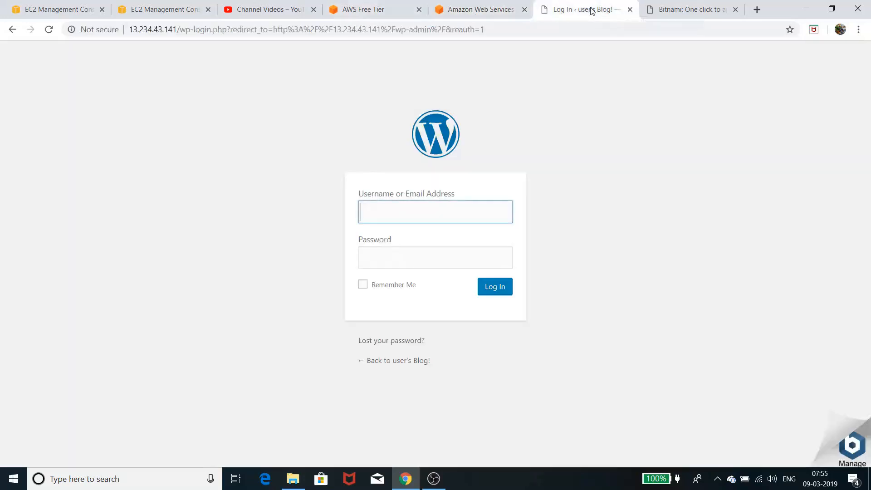
left_click(650, 9)
scroll(639, 205, "up", 6)
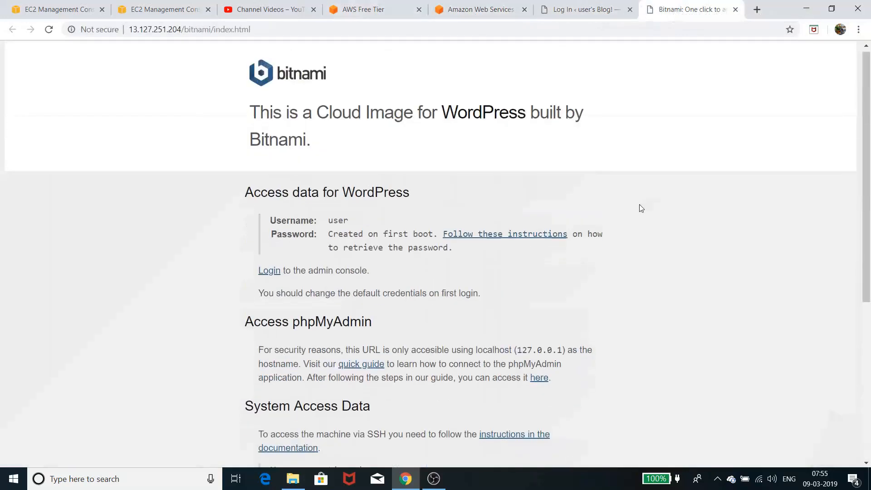